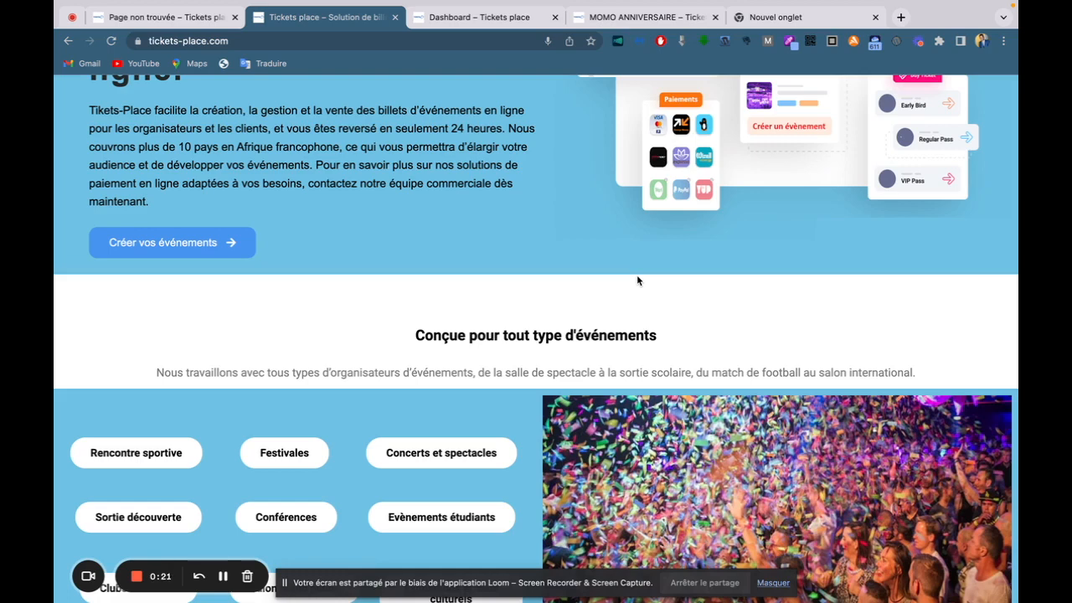
Review the organiser dashboard's 12 orders and CFA 2.550 net sales, then open the MOMO ANNIVERSAIRE event page.
{"action": "scroll", "coordinate": [637, 280], "scroll_direction": "down", "scroll_amount": 2}
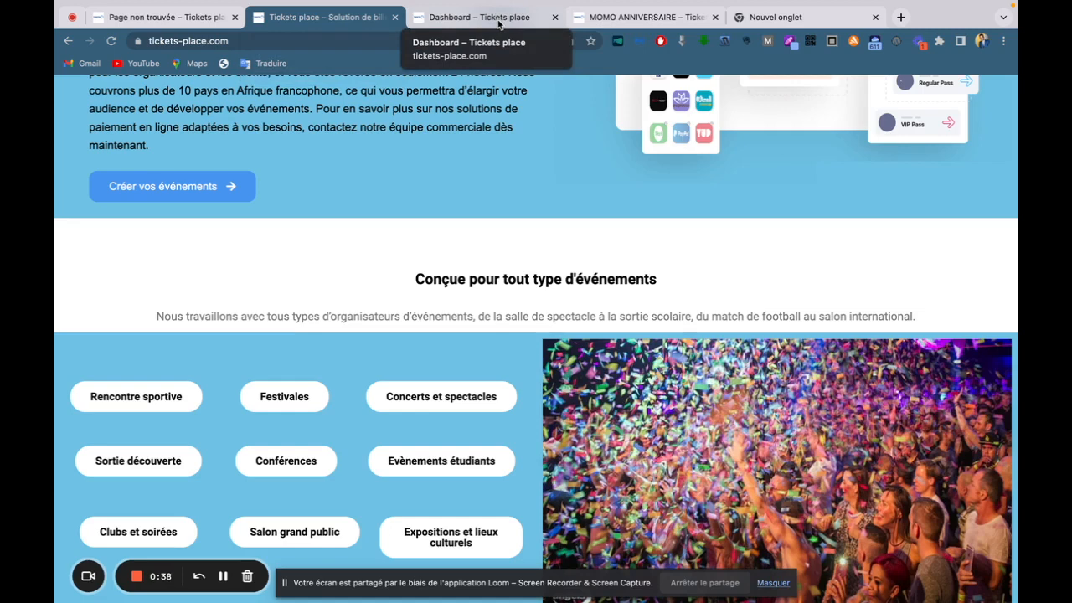
{"action": "left_click", "coordinate": [499, 23]}
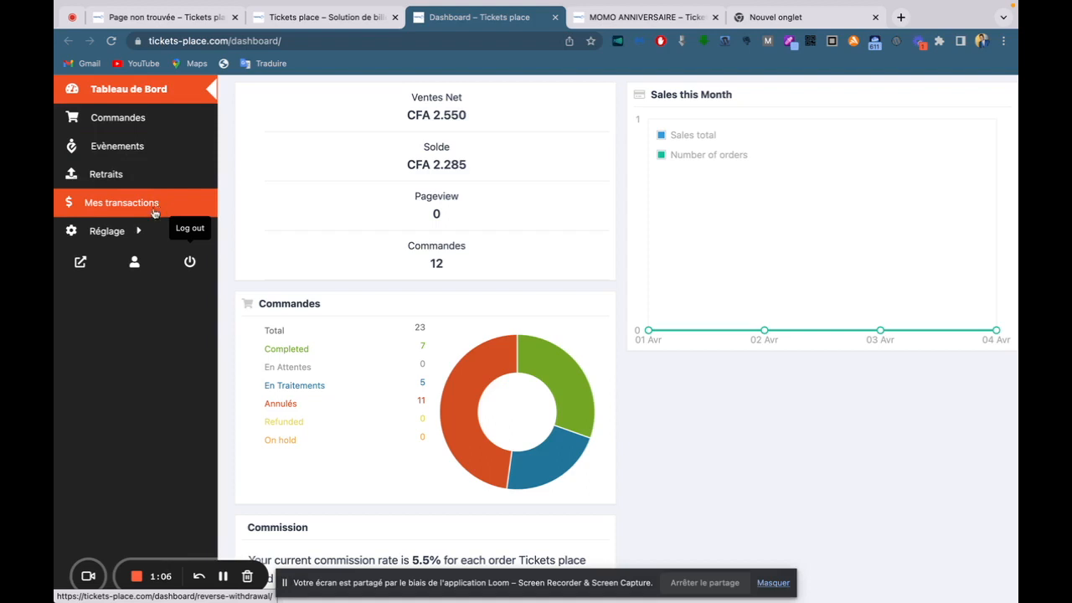
{"action": "mouse_move", "coordinate": [144, 234]}
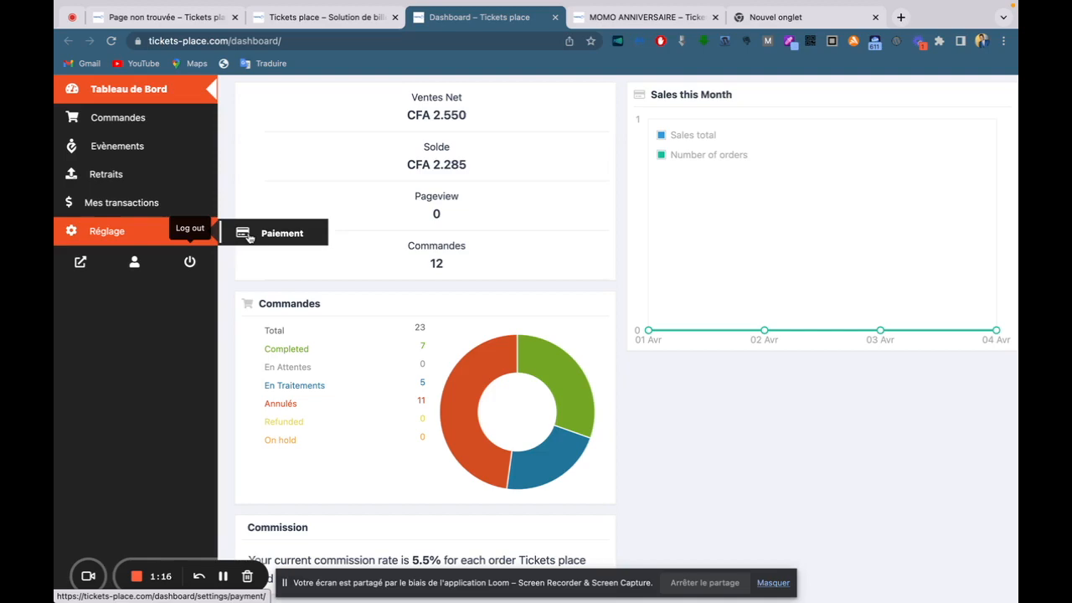
{"action": "left_click", "coordinate": [651, 19]}
{"action": "scroll", "coordinate": [552, 335], "scroll_direction": "down", "scroll_amount": 2}
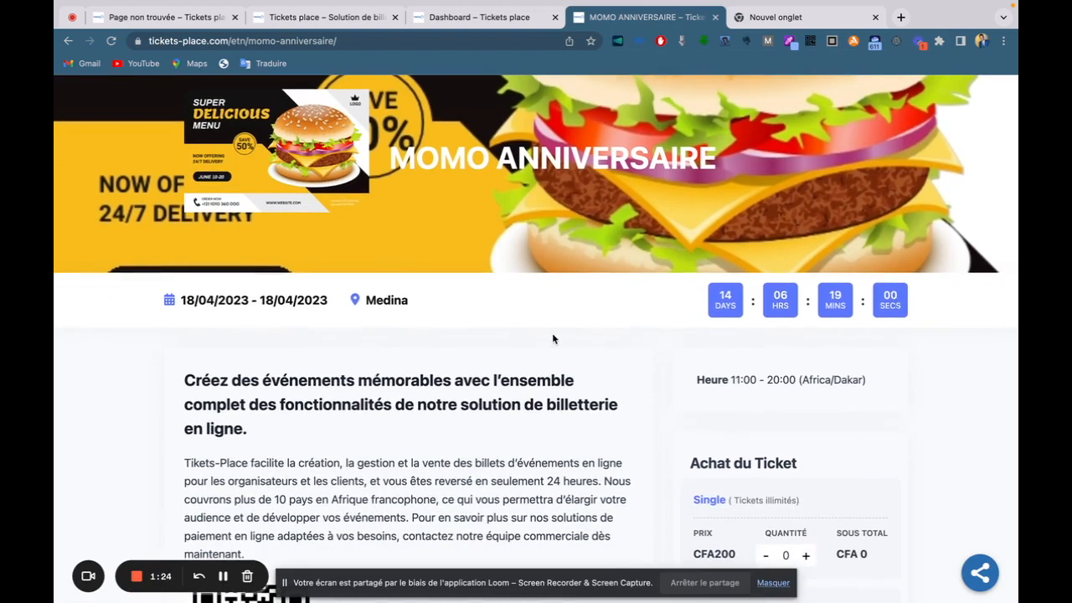
Scroll the MOMO ANNIVERSAIRE page to review the Single CFA200 and Couple CFA300 tickets.
{"action": "scroll", "coordinate": [551, 338], "scroll_direction": "up", "scroll_amount": 3}
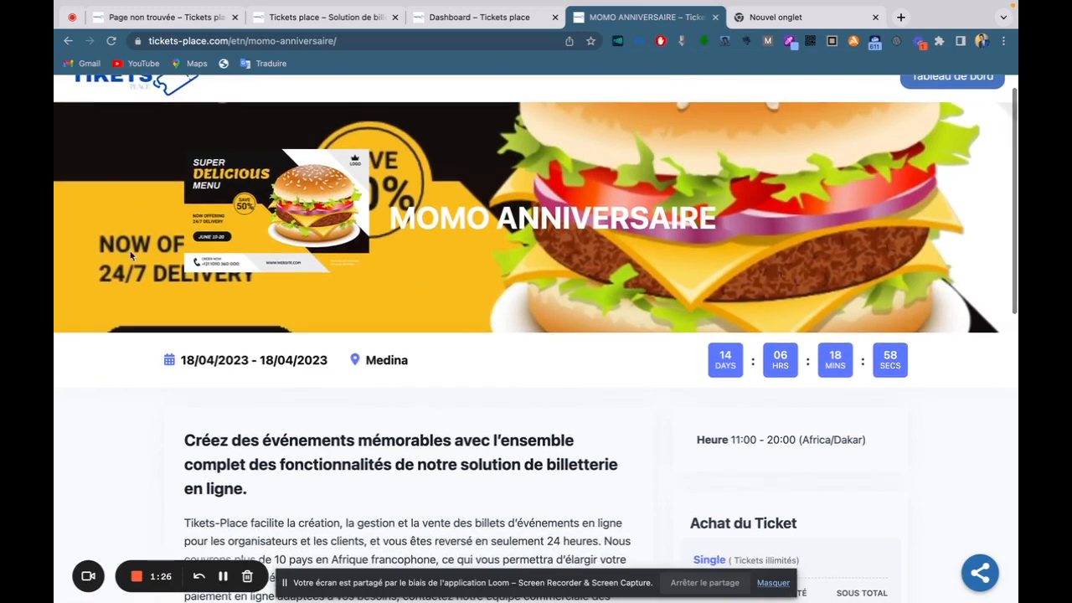
{"action": "scroll", "coordinate": [787, 249], "scroll_direction": "down", "scroll_amount": 2}
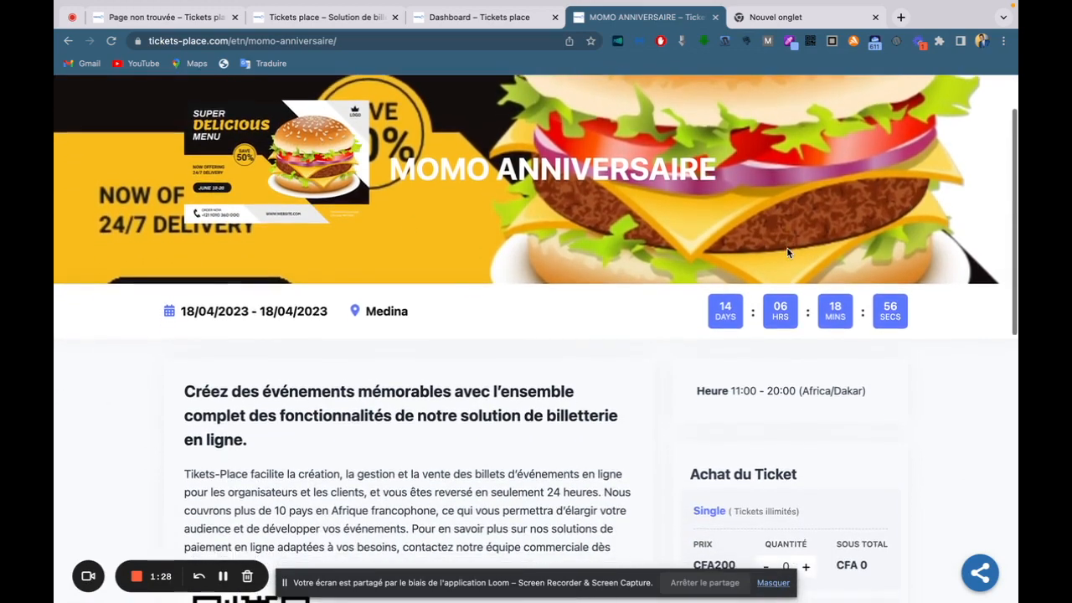
{"action": "scroll", "coordinate": [787, 250], "scroll_direction": "down", "scroll_amount": 5}
{"action": "scroll", "coordinate": [787, 252], "scroll_direction": "down", "scroll_amount": 1}
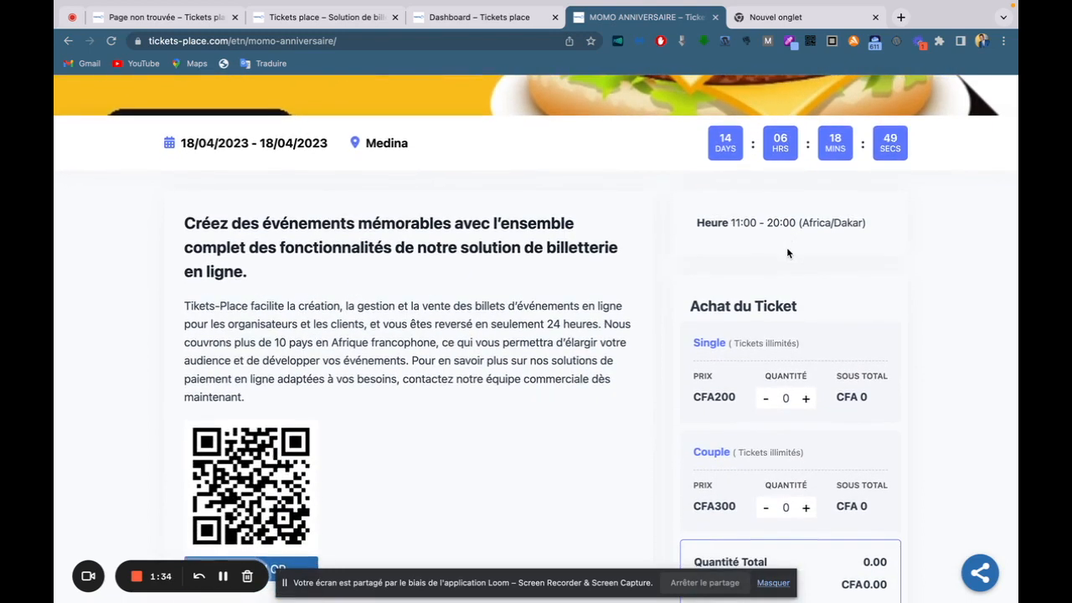
{"action": "scroll", "coordinate": [787, 248], "scroll_direction": "down", "scroll_amount": 1}
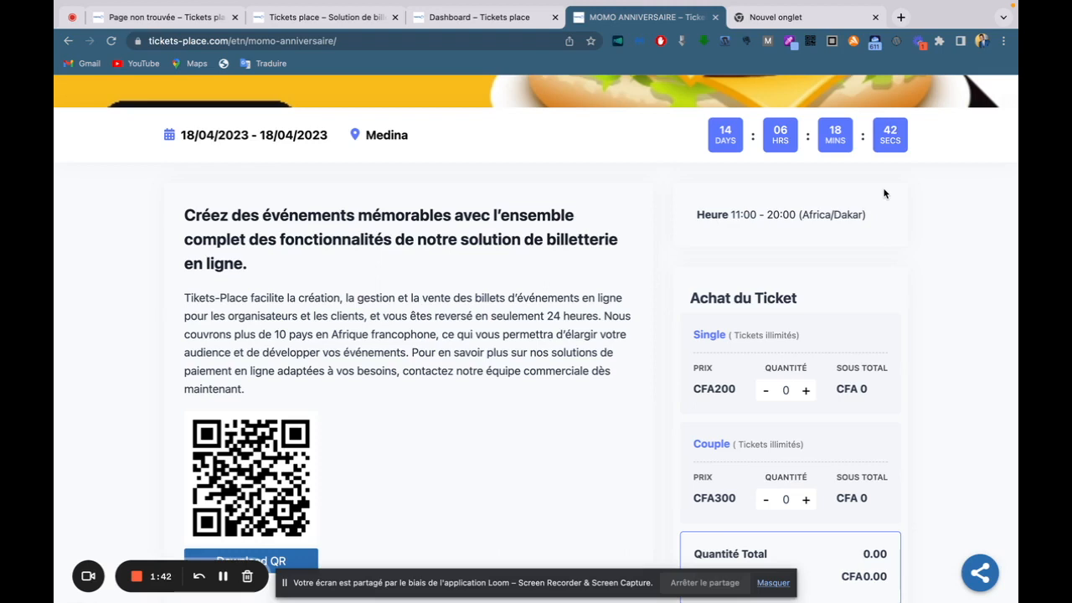
{"action": "scroll", "coordinate": [883, 193], "scroll_direction": "down", "scroll_amount": 3}
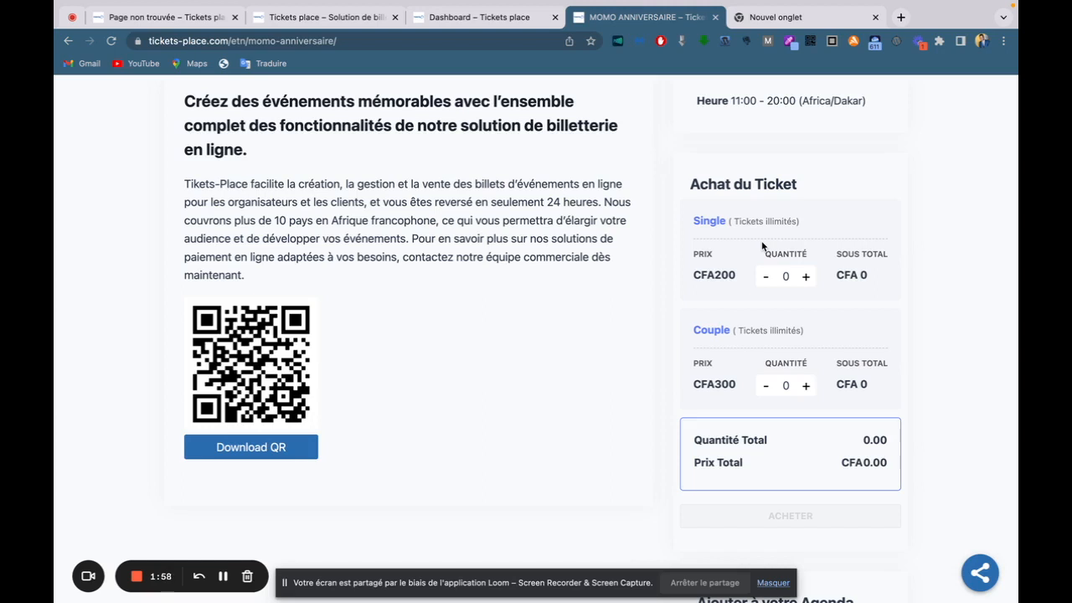
{"action": "scroll", "coordinate": [762, 245], "scroll_direction": "down", "scroll_amount": 3}
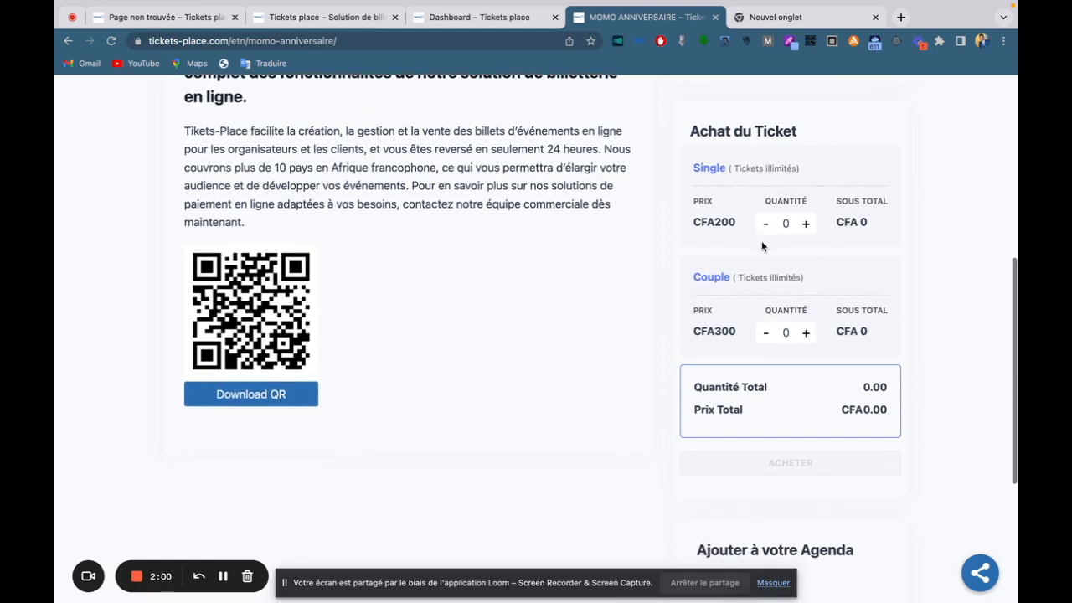
{"action": "scroll", "coordinate": [762, 240], "scroll_direction": "down", "scroll_amount": 2}
Open and close the event's Share popup, then return to the Tickets Place home page.
{"action": "left_click", "coordinate": [978, 567]}
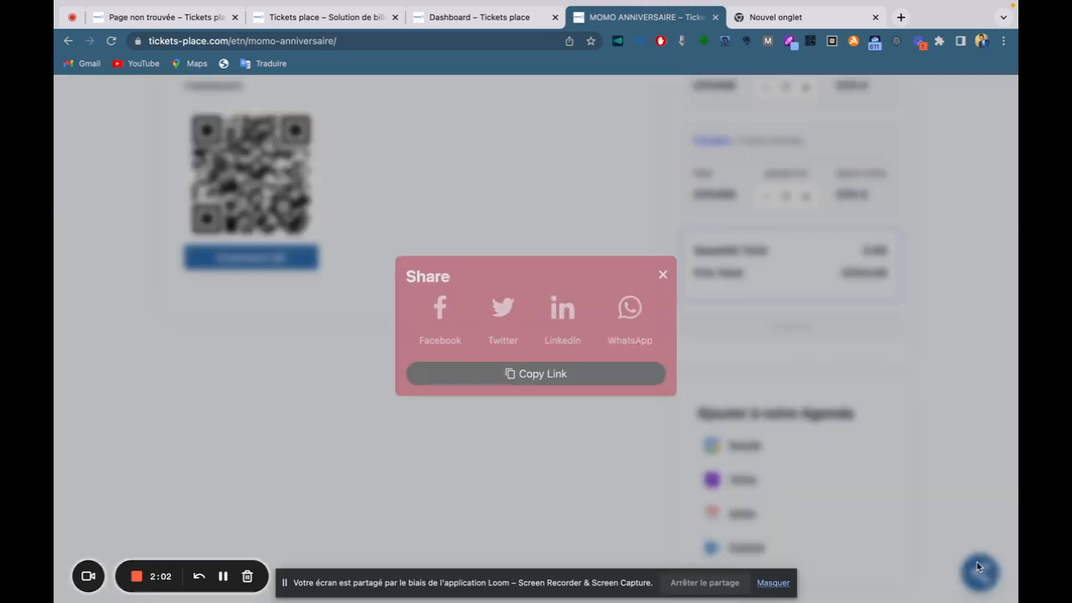
{"action": "left_click", "coordinate": [978, 566]}
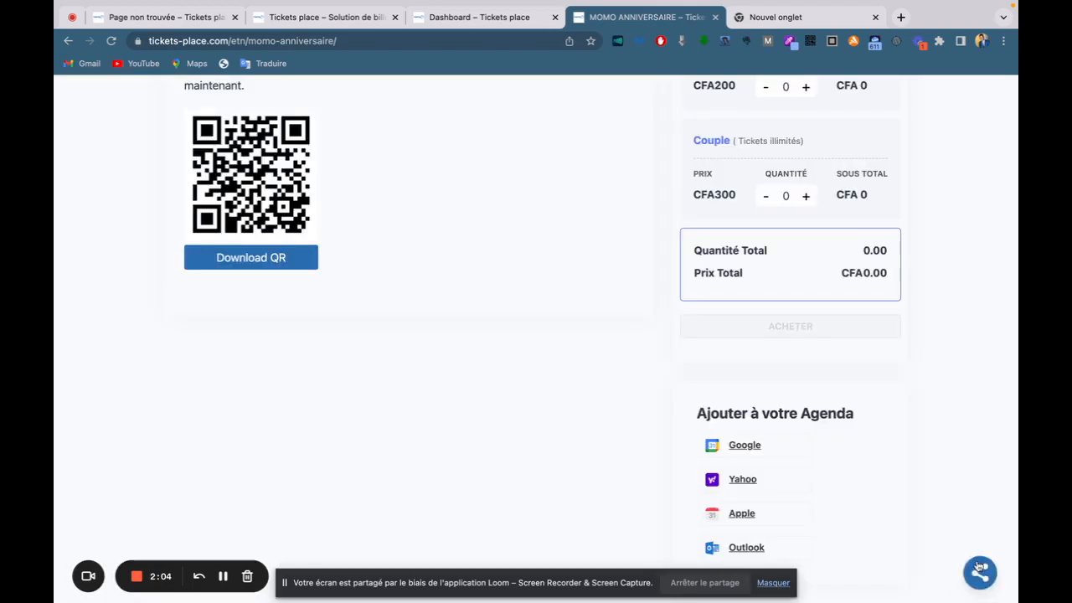
{"action": "scroll", "coordinate": [519, 335], "scroll_direction": "up", "scroll_amount": 10}
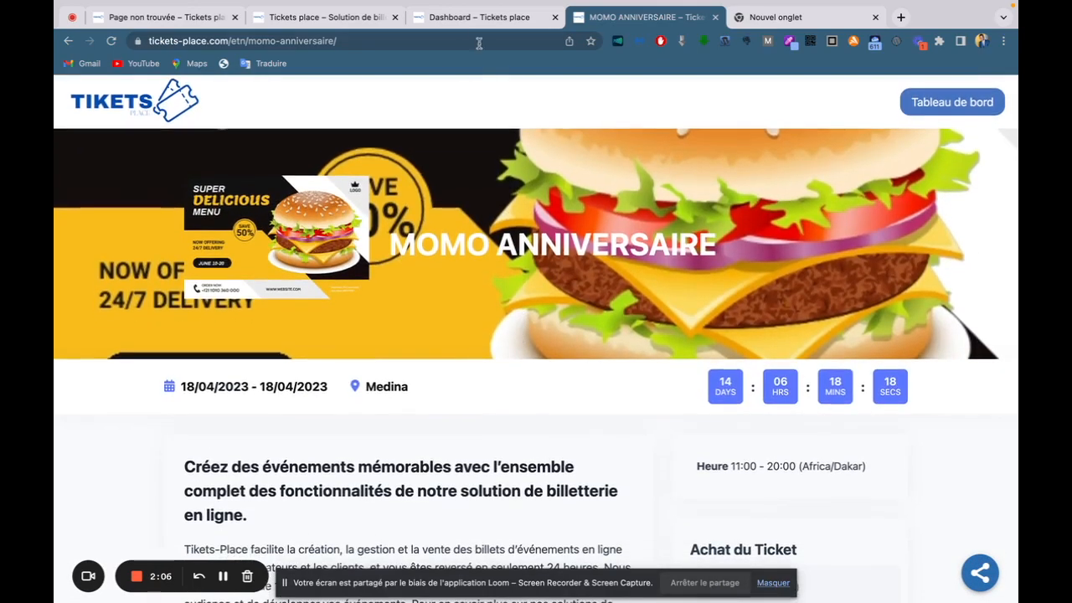
{"action": "left_click", "coordinate": [469, 18]}
Check the downloaded MOMO ANNIVERSAIRE ticket and its QR code, then go back to the home page.
{"action": "left_click", "coordinate": [374, 15]}
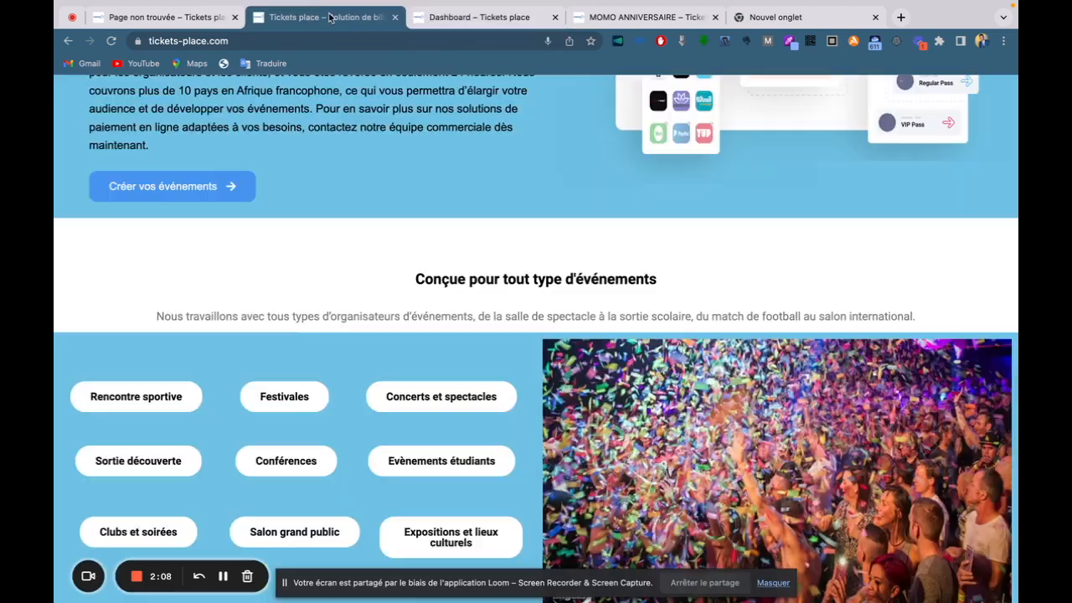
{"action": "left_click", "coordinate": [186, 23]}
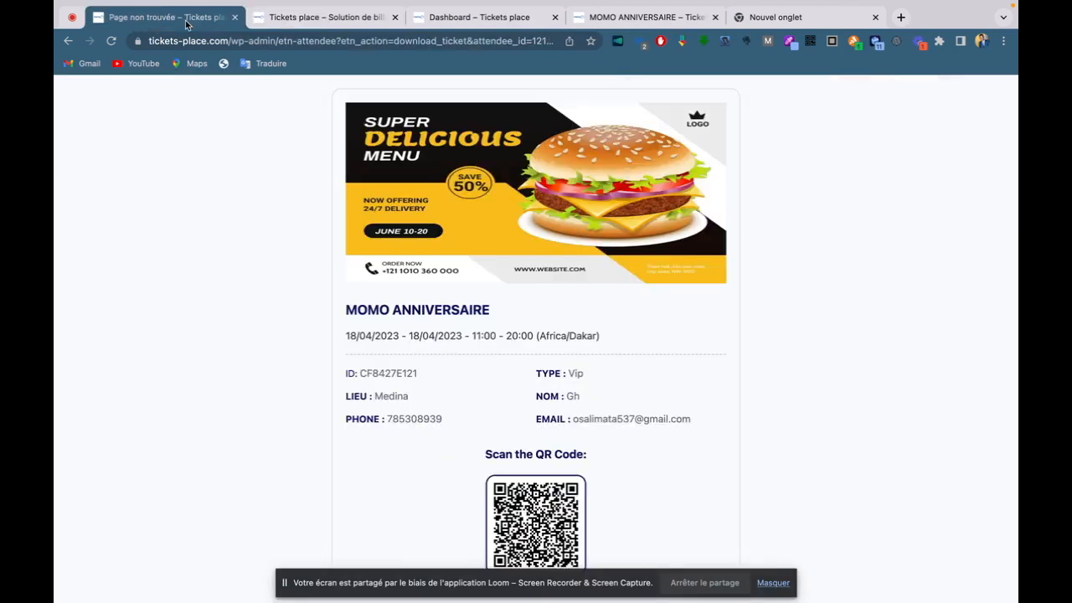
{"action": "left_click", "coordinate": [285, 19]}
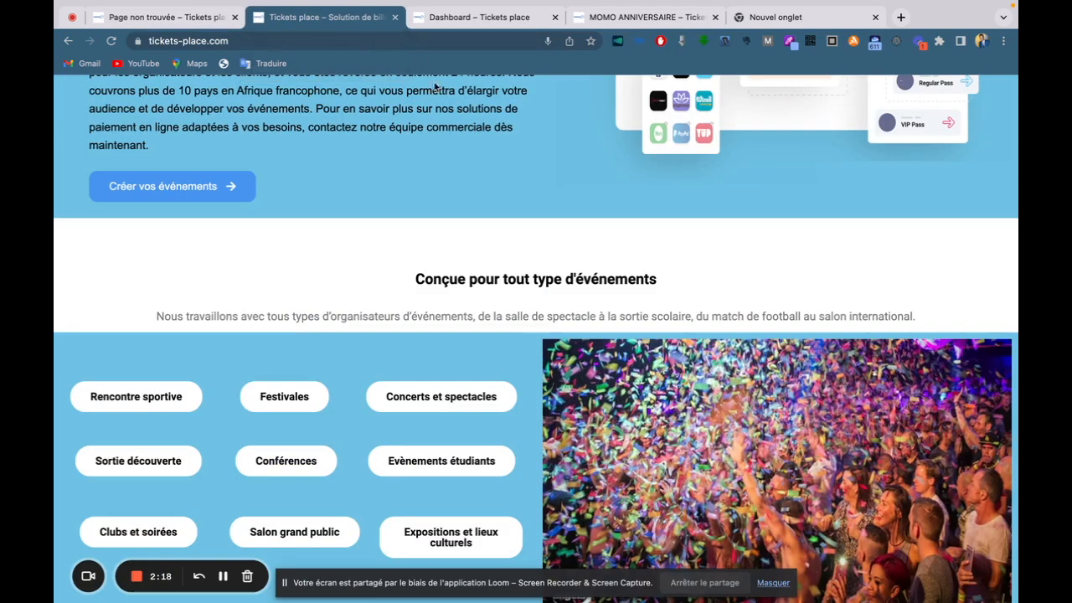
Scroll the home page and choose 'Créer vos événements'.
{"action": "scroll", "coordinate": [492, 176], "scroll_direction": "up", "scroll_amount": 5}
{"action": "scroll", "coordinate": [491, 176], "scroll_direction": "down", "scroll_amount": 1}
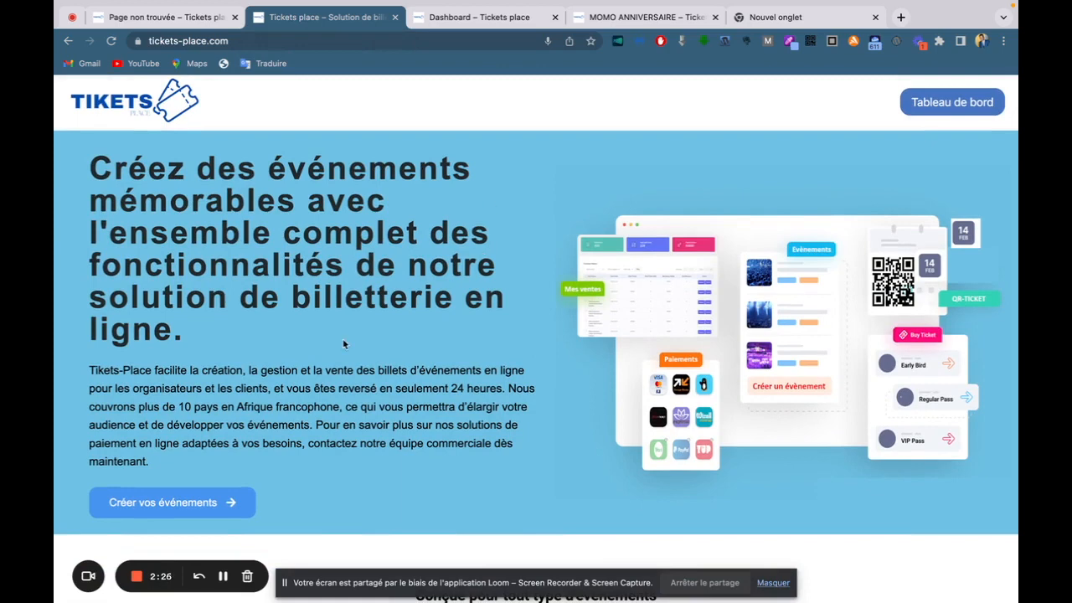
{"action": "scroll", "coordinate": [239, 422], "scroll_direction": "down", "scroll_amount": 2}
{"action": "left_click", "coordinate": [189, 470]}
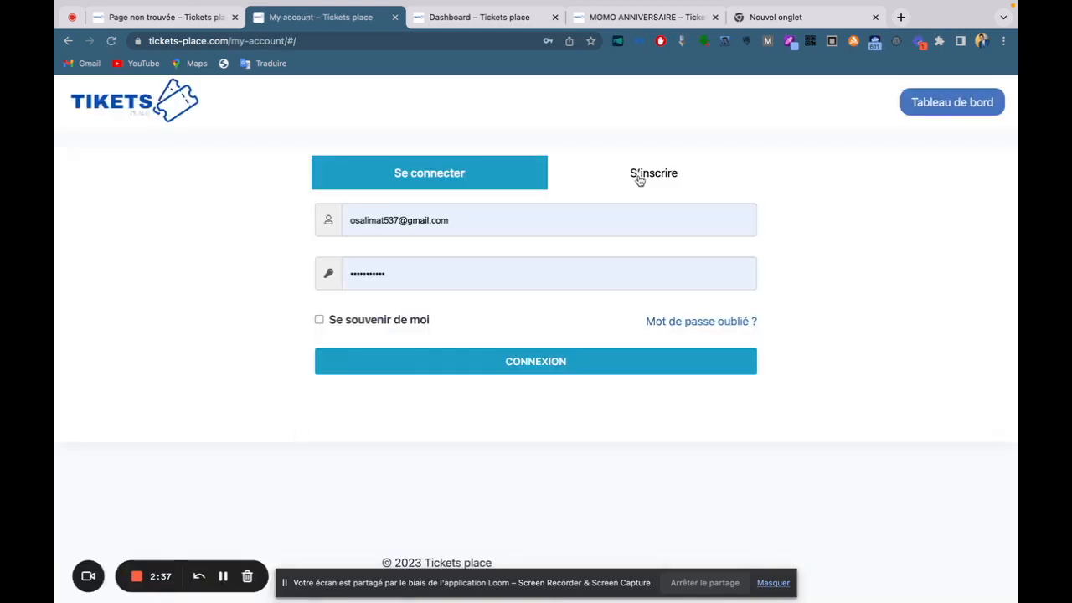
Glance at the S'inscrire form, then log in via Se connecter with 'Se souvenir de moi' ticked.
{"action": "left_click", "coordinate": [639, 177]}
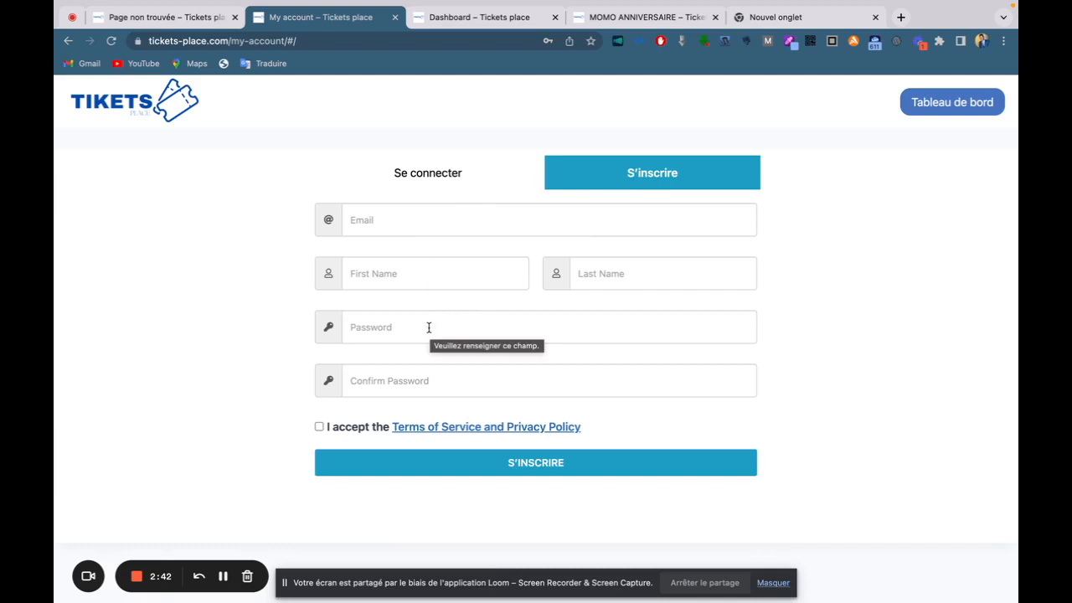
{"action": "left_click", "coordinate": [420, 179]}
{"action": "left_click", "coordinate": [409, 320]}
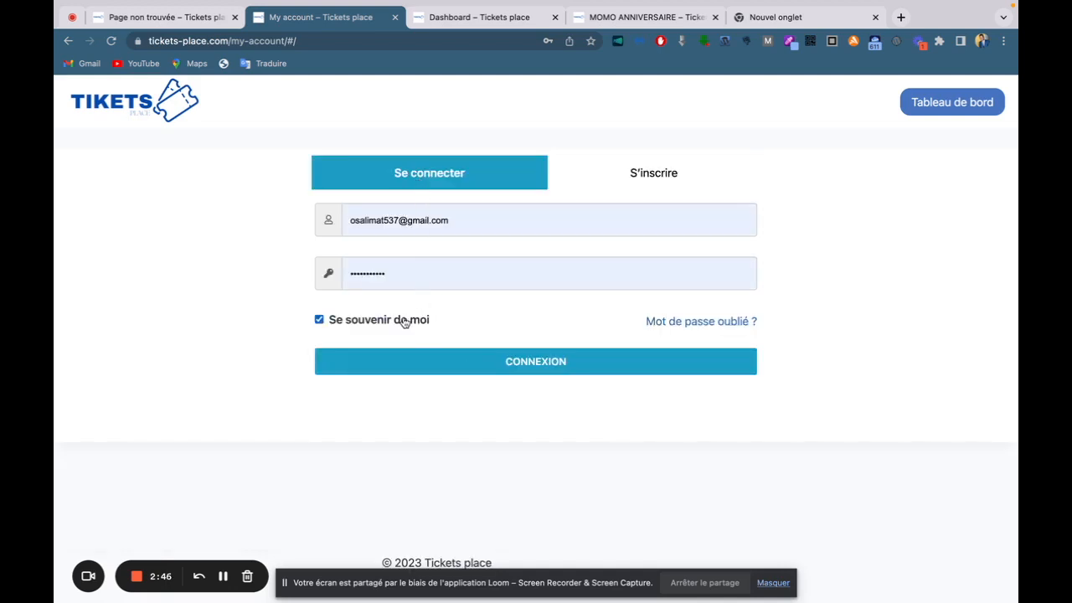
{"action": "left_click", "coordinate": [470, 369]}
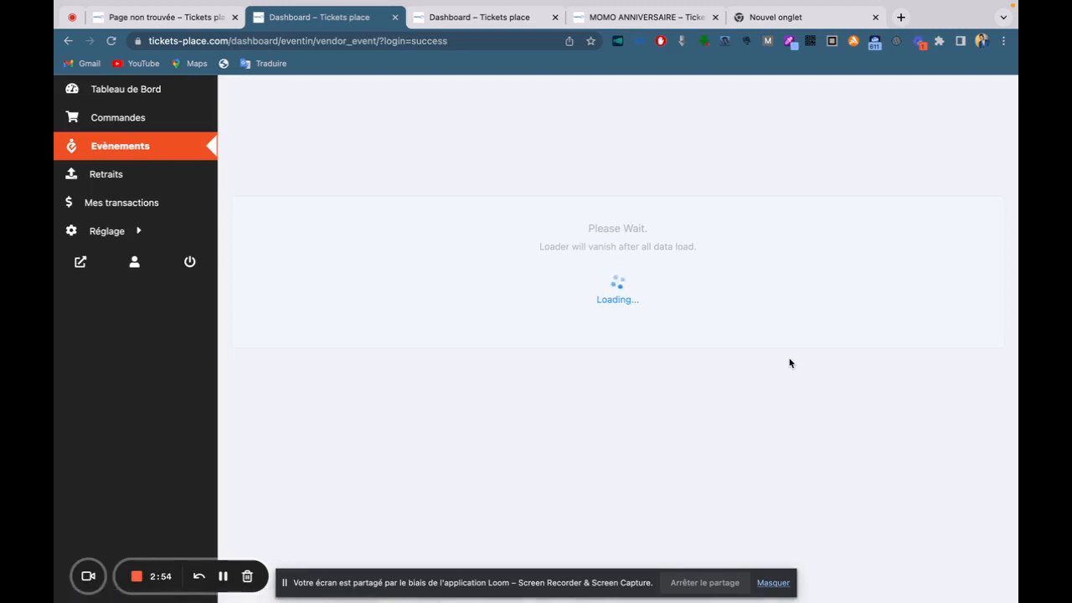
Add a new event from the events list and scroll through the empty General Info form.
{"action": "scroll", "coordinate": [788, 362], "scroll_direction": "down", "scroll_amount": 3}
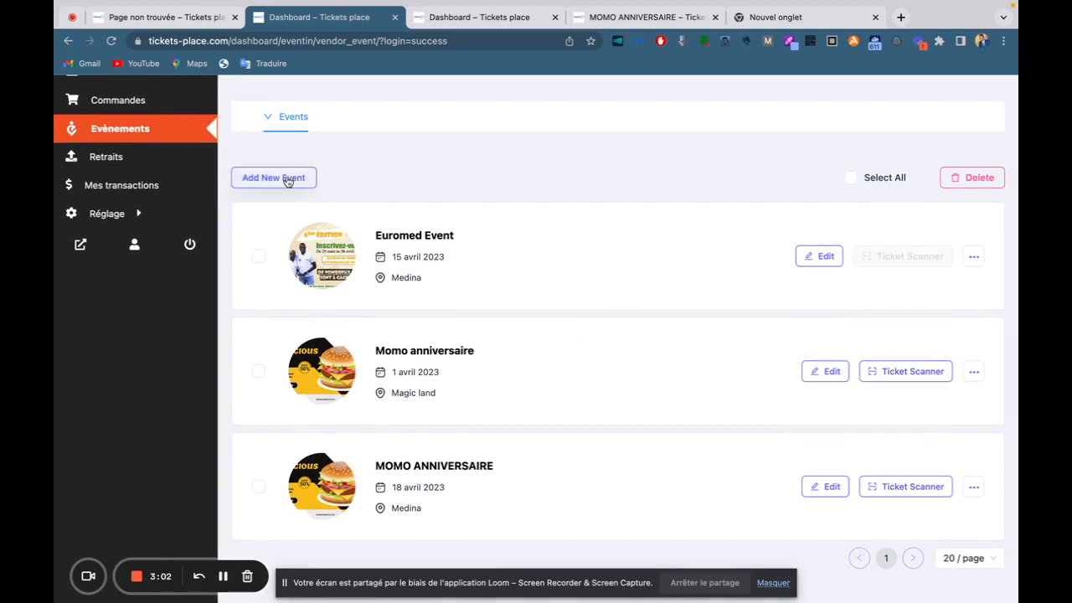
{"action": "left_click", "coordinate": [287, 178]}
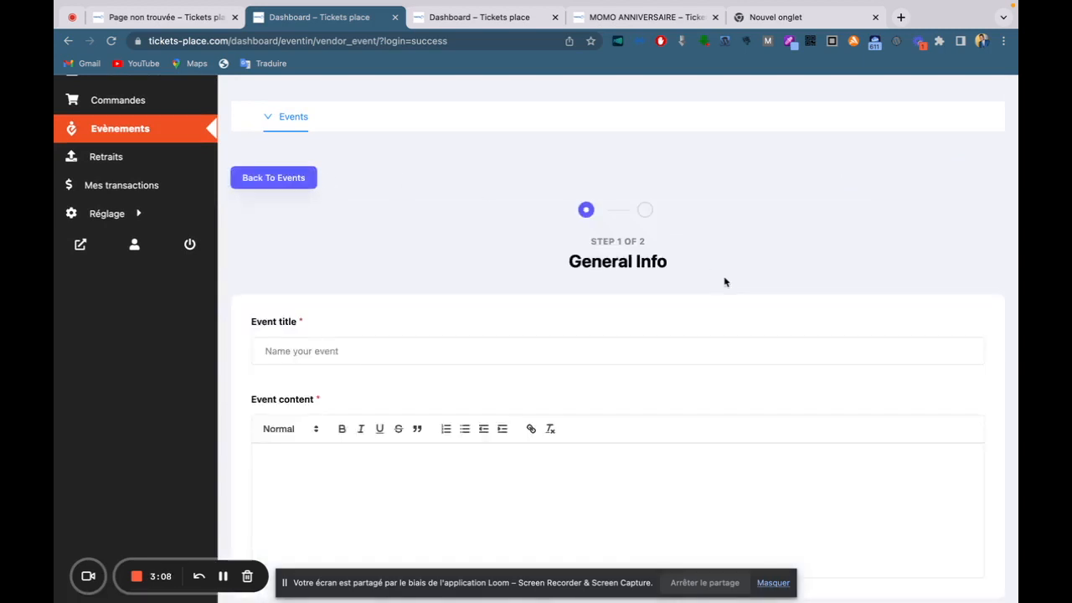
{"action": "scroll", "coordinate": [725, 281], "scroll_direction": "down", "scroll_amount": 5}
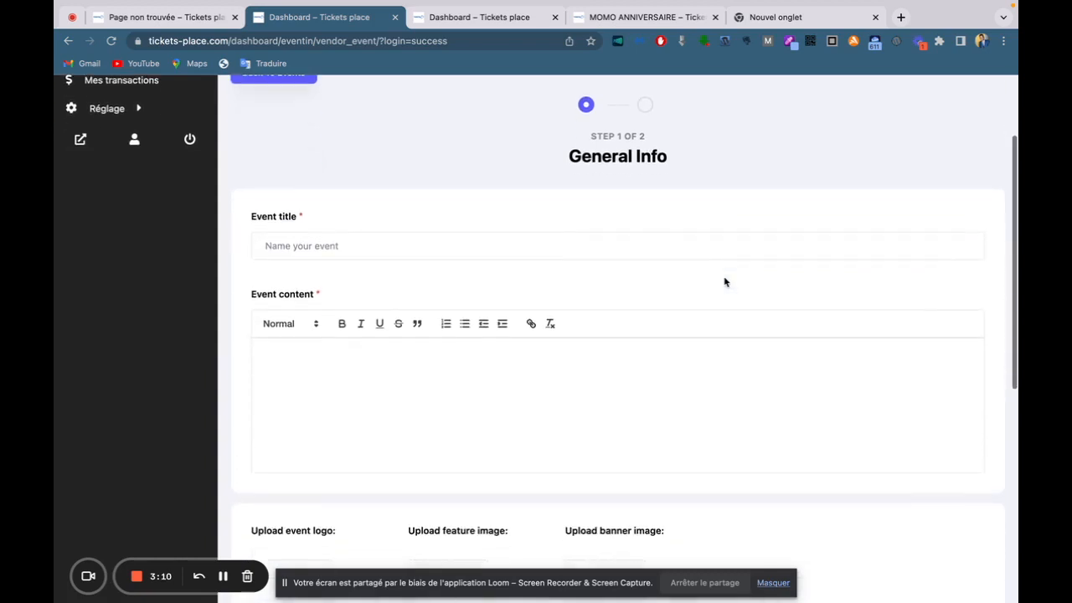
{"action": "scroll", "coordinate": [713, 300], "scroll_direction": "down", "scroll_amount": 2}
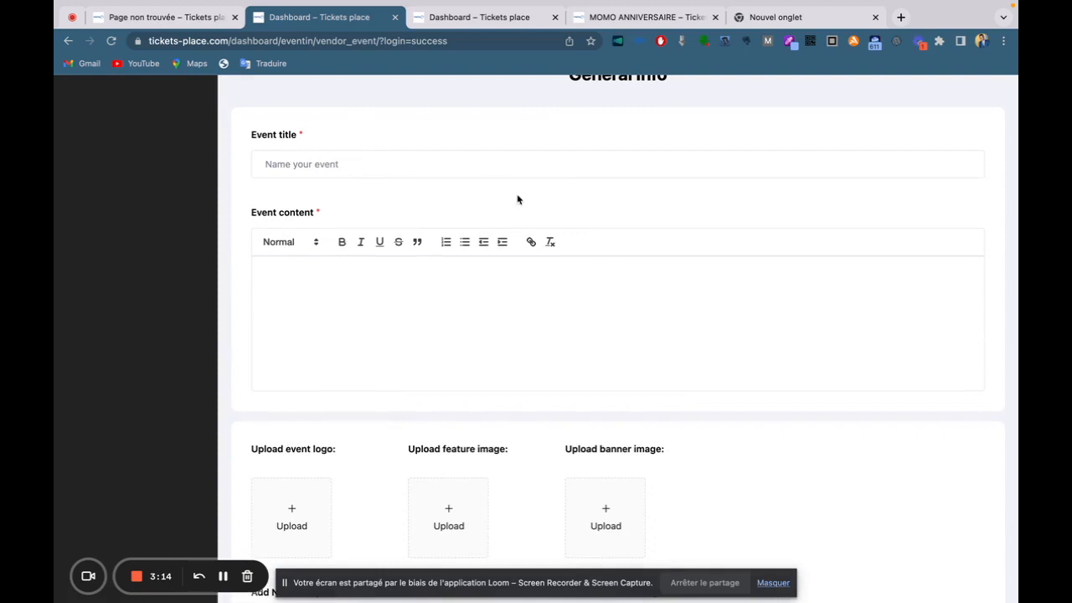
{"action": "scroll", "coordinate": [541, 323], "scroll_direction": "down", "scroll_amount": 3}
{"action": "scroll", "coordinate": [541, 324], "scroll_direction": "up", "scroll_amount": 3}
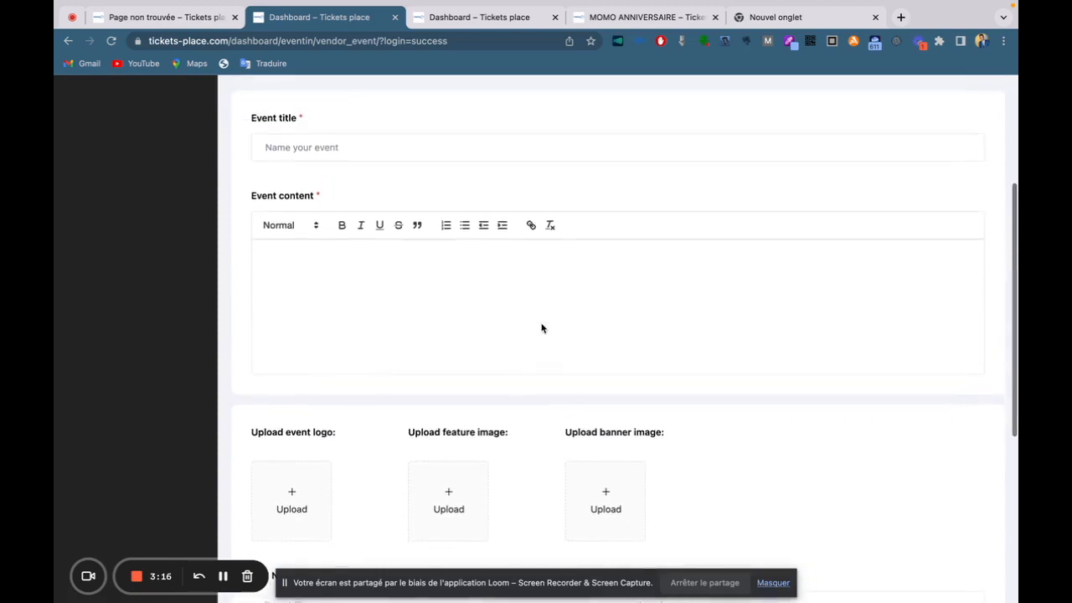
Title the new event 'Tikets Place Event'.
{"action": "left_click", "coordinate": [364, 225]}
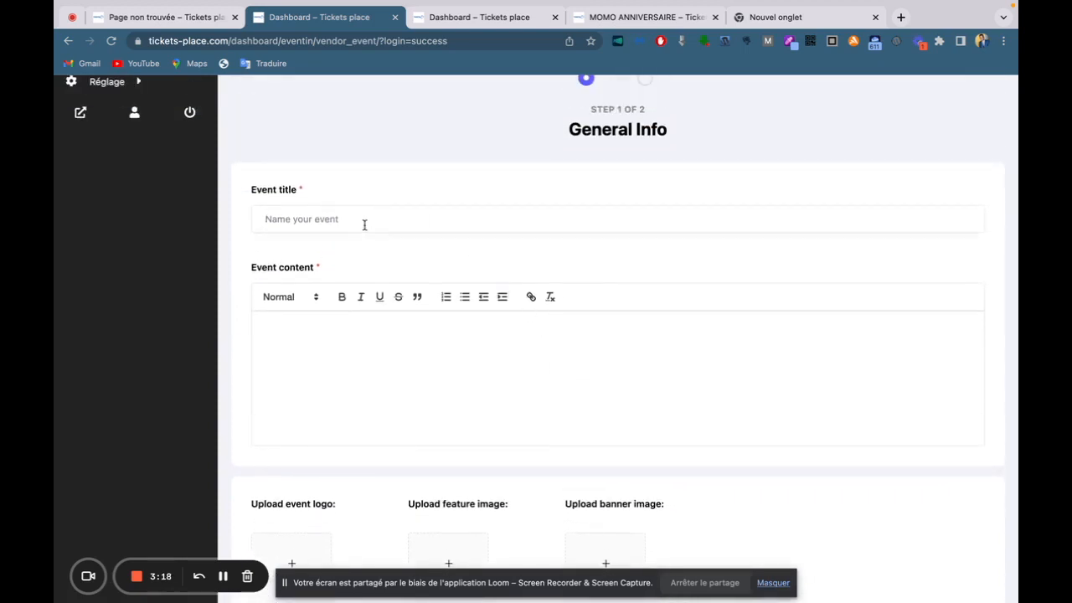
{"action": "type", "text": "Tikets Place Event"}
{"action": "left_click", "coordinate": [343, 360]}
{"action": "left_click", "coordinate": [490, 28]}
{"action": "left_click", "coordinate": [335, 25]}
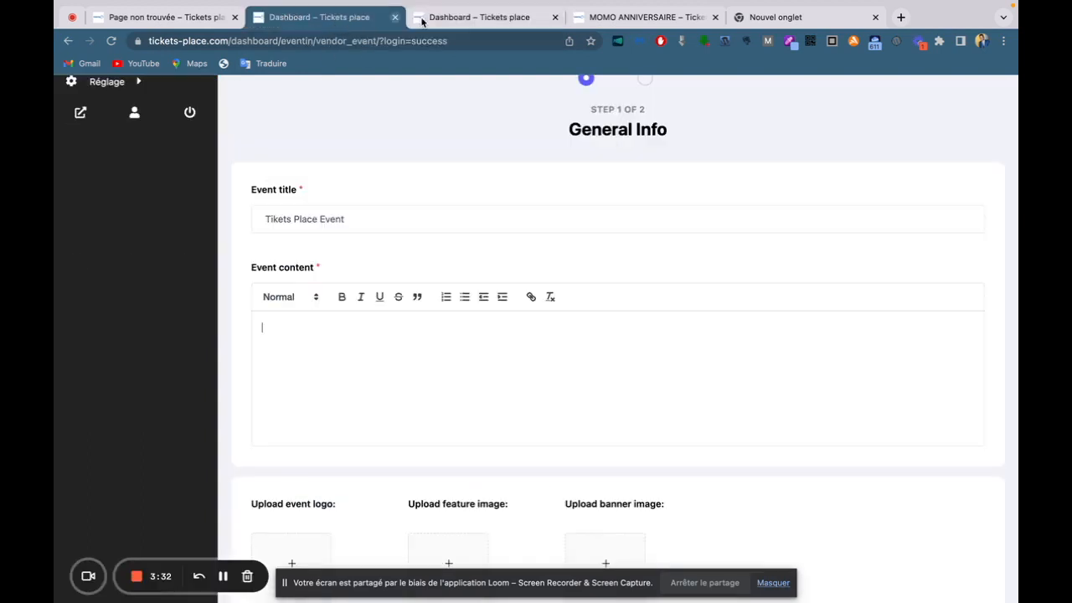
Copy the headline and intro paragraph from the tickets-place.com home page.
{"action": "left_click", "coordinate": [795, 16]}
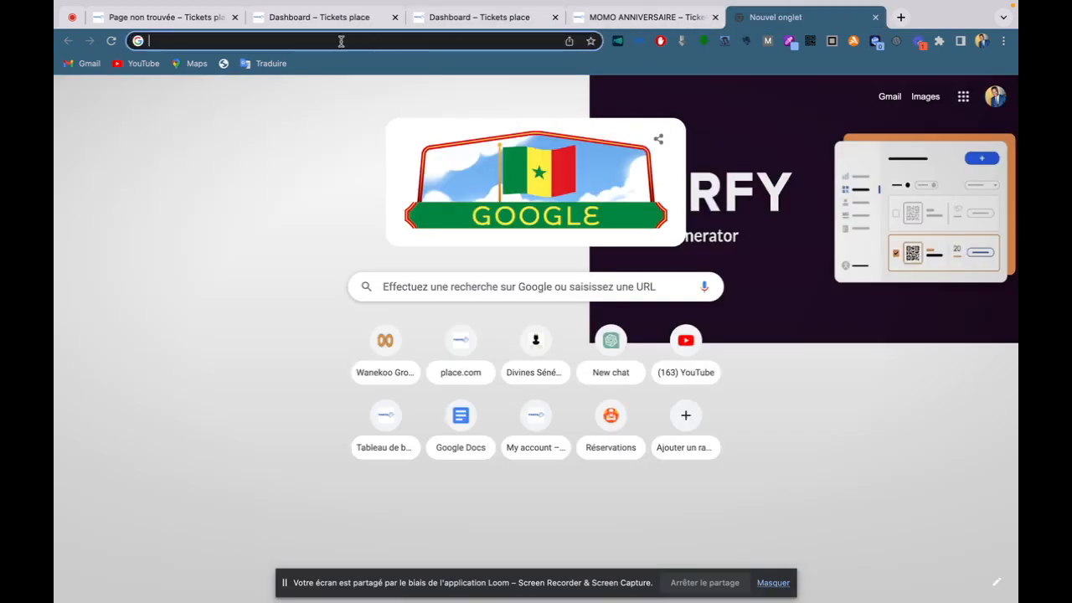
{"action": "type", "text": "ti"}
{"action": "key", "text": "Return"}
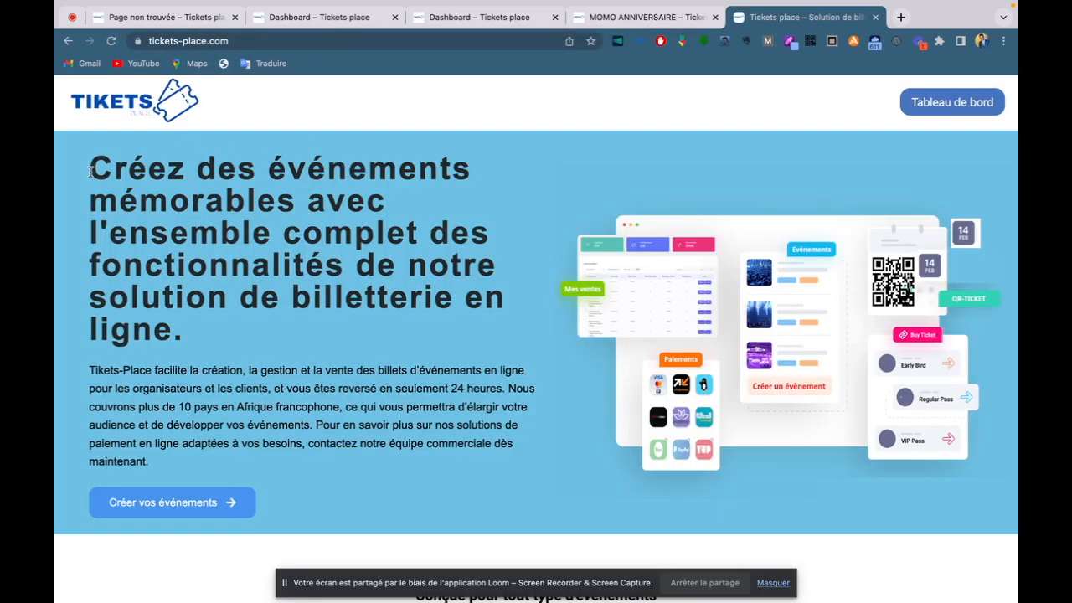
{"action": "left_click_drag", "start_coordinate": [89, 172], "coordinate": [425, 456]}
{"action": "key", "text": "super+c"}
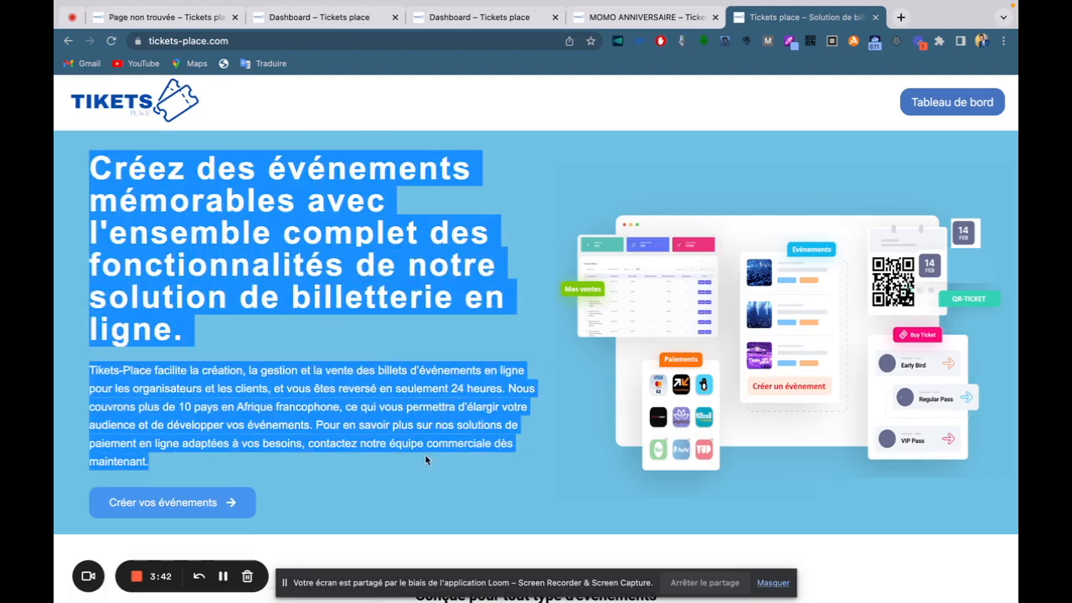
Paste the copied heading and paragraph into the Event content editor.
{"action": "left_click", "coordinate": [306, 18]}
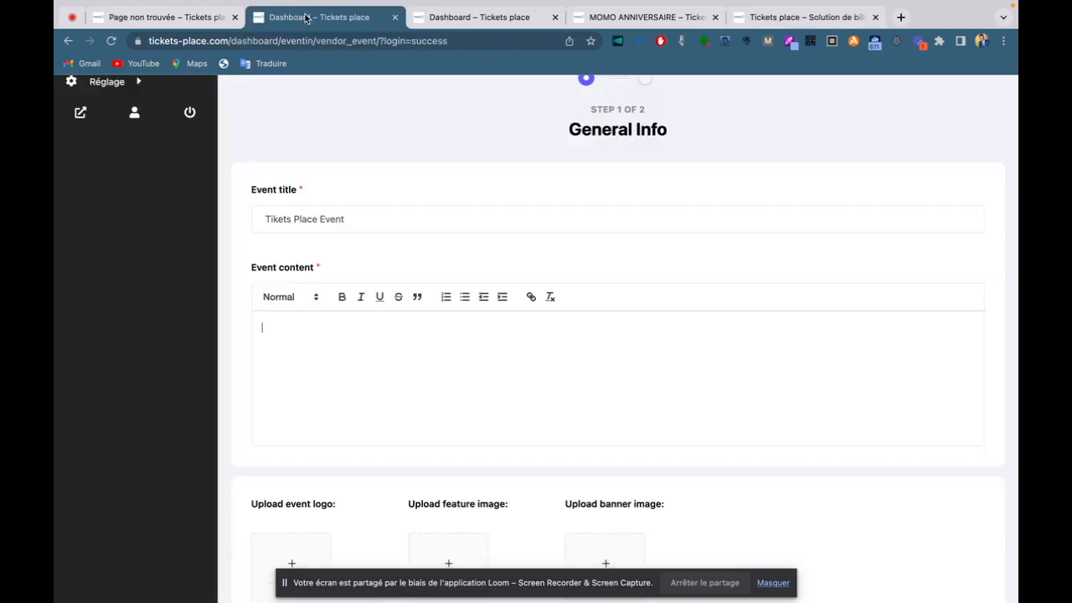
{"action": "key", "text": "super+v"}
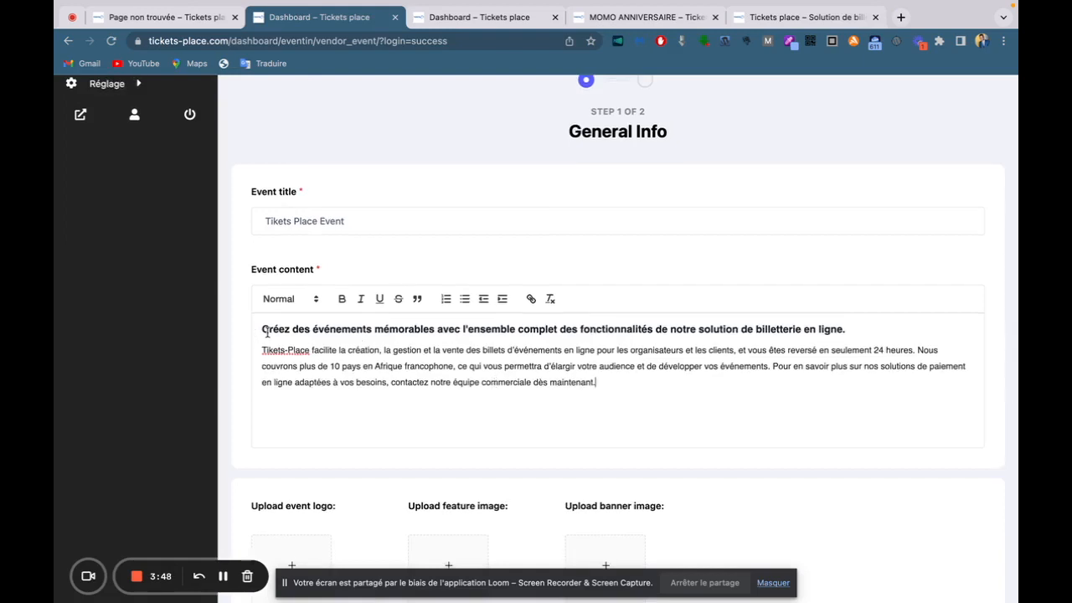
{"action": "left_click_drag", "start_coordinate": [261, 328], "coordinate": [896, 366]}
{"action": "left_click", "coordinate": [976, 280]}
{"action": "left_click_drag", "start_coordinate": [261, 328], "coordinate": [808, 353]}
{"action": "left_click", "coordinate": [692, 383]}
Scroll down the event form and select parts of the content text.
{"action": "scroll", "coordinate": [548, 380], "scroll_direction": "down", "scroll_amount": 4}
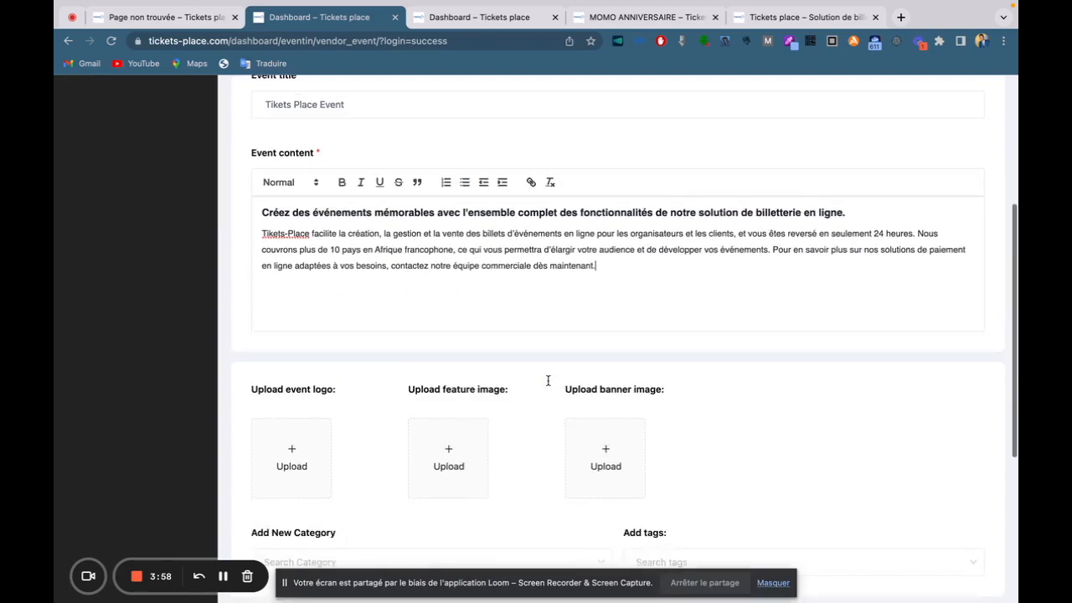
{"action": "scroll", "coordinate": [547, 380], "scroll_direction": "up", "scroll_amount": 4}
{"action": "scroll", "coordinate": [547, 380], "scroll_direction": "down", "scroll_amount": 2}
{"action": "scroll", "coordinate": [548, 380], "scroll_direction": "down", "scroll_amount": 1}
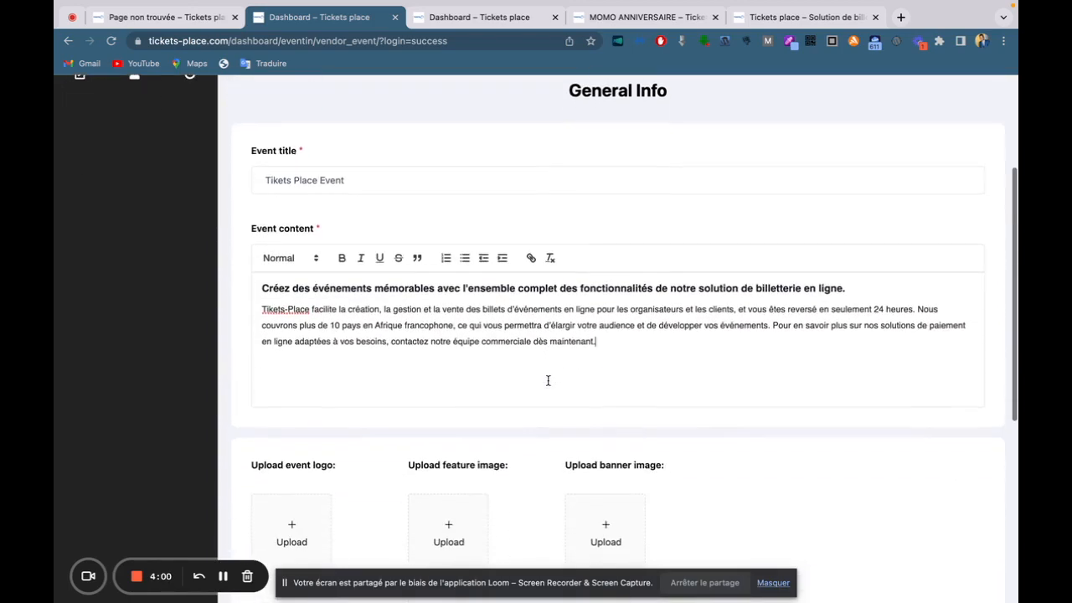
{"action": "scroll", "coordinate": [548, 380], "scroll_direction": "down", "scroll_amount": 2}
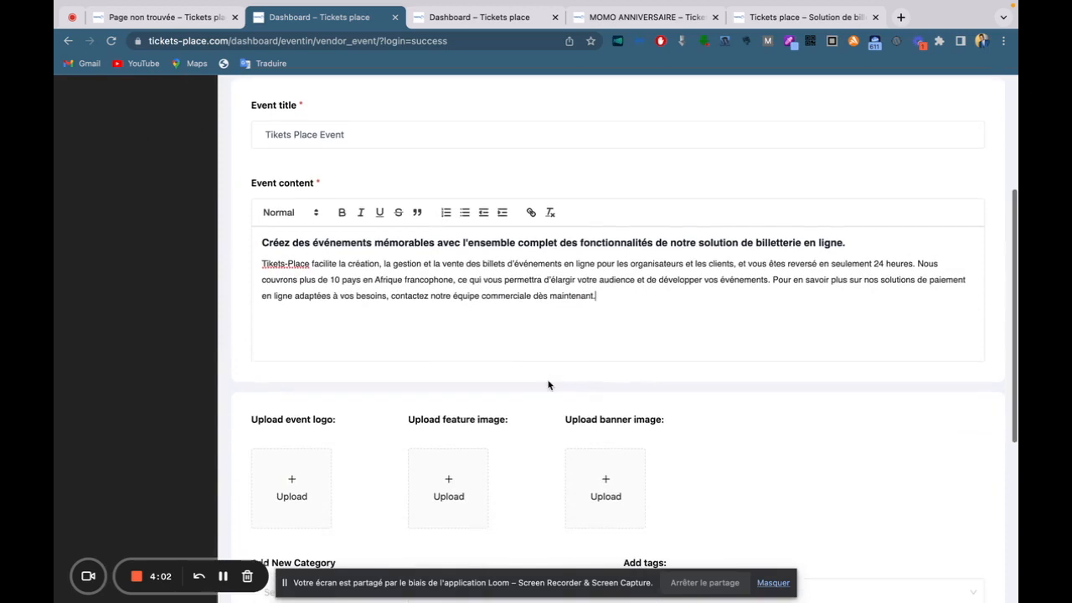
{"action": "scroll", "coordinate": [579, 350], "scroll_direction": "down", "scroll_amount": 3}
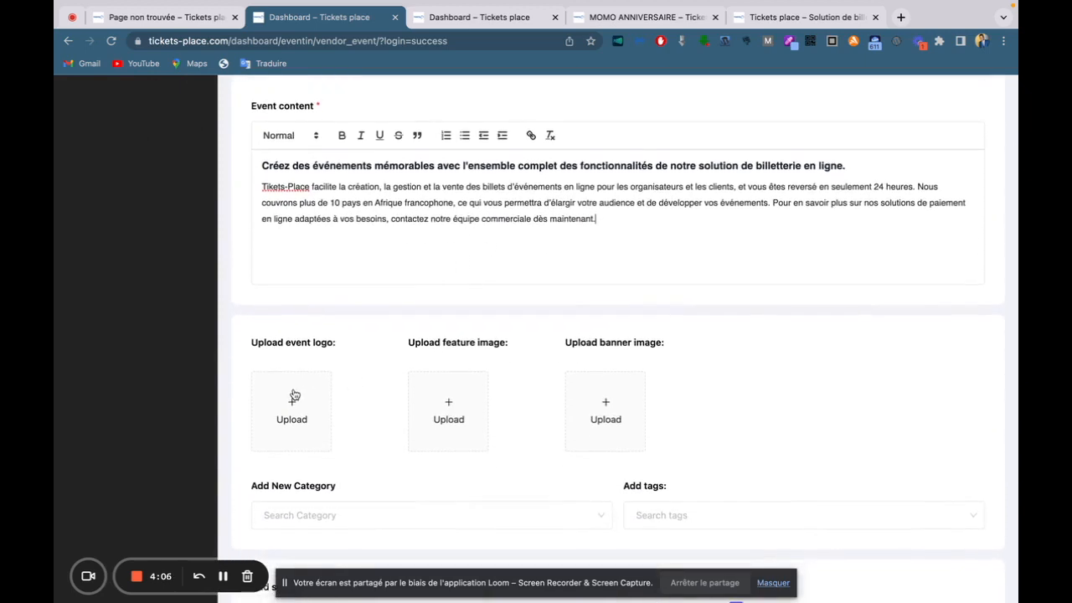
{"action": "left_click_drag", "start_coordinate": [253, 341], "coordinate": [320, 339]}
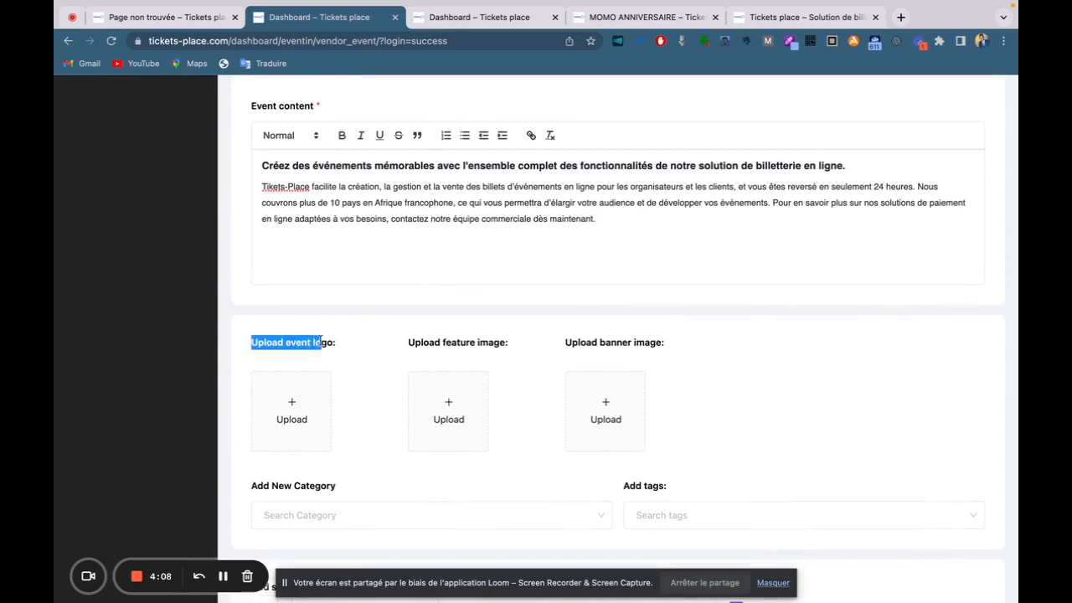
{"action": "left_click_drag", "start_coordinate": [407, 342], "coordinate": [510, 345]}
Compare with the MOMO ANNIVERSAIRE ticket and event pages, then start the event logo upload.
{"action": "left_click", "coordinate": [174, 24]}
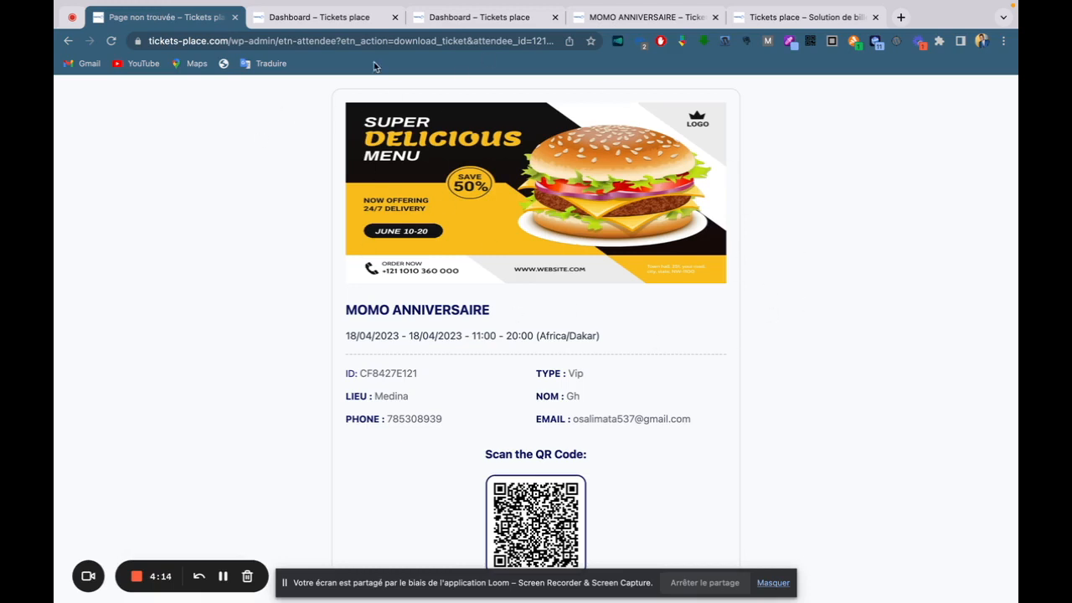
{"action": "left_click", "coordinate": [301, 18]}
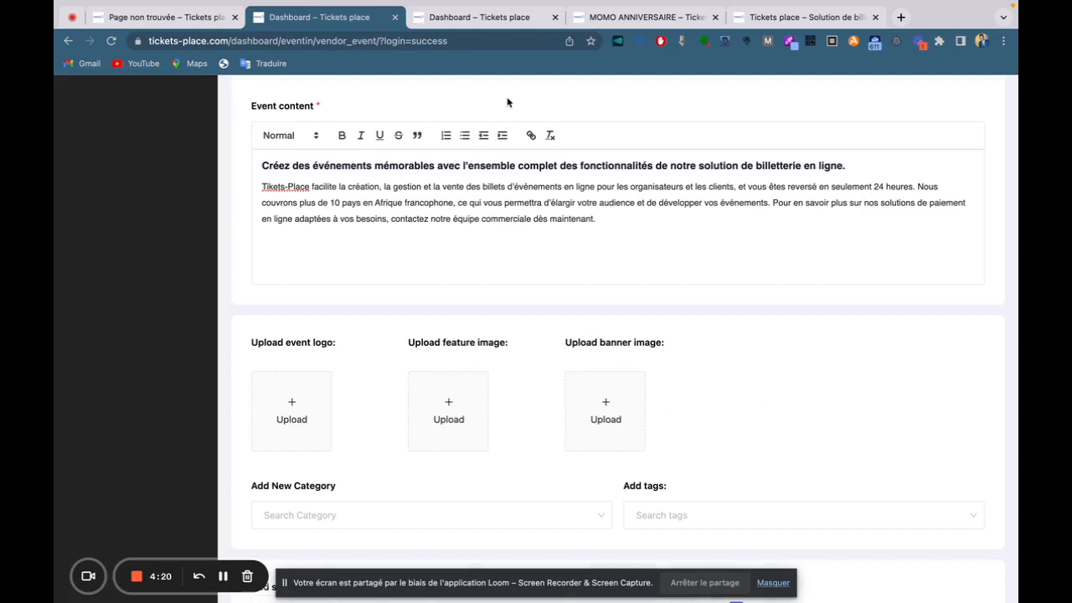
{"action": "left_click", "coordinate": [632, 19]}
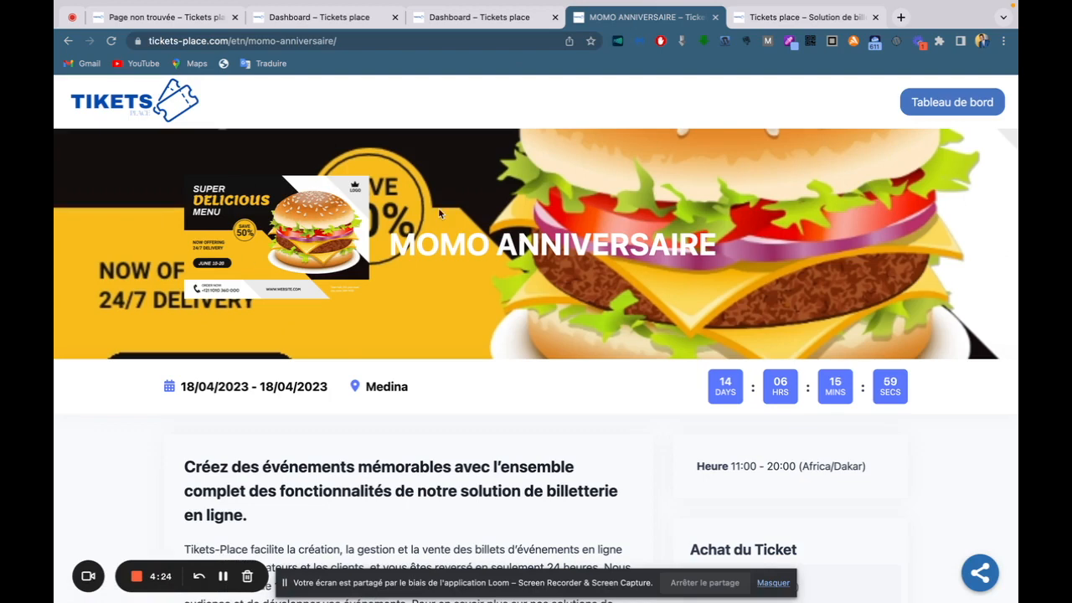
{"action": "left_click", "coordinate": [305, 18]}
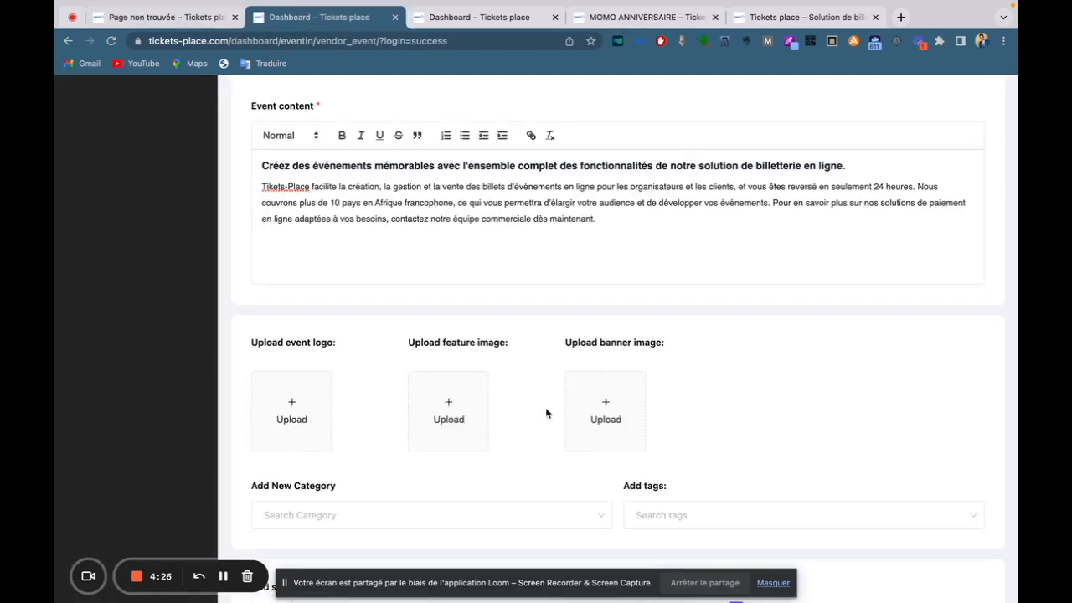
{"action": "left_click", "coordinate": [292, 413]}
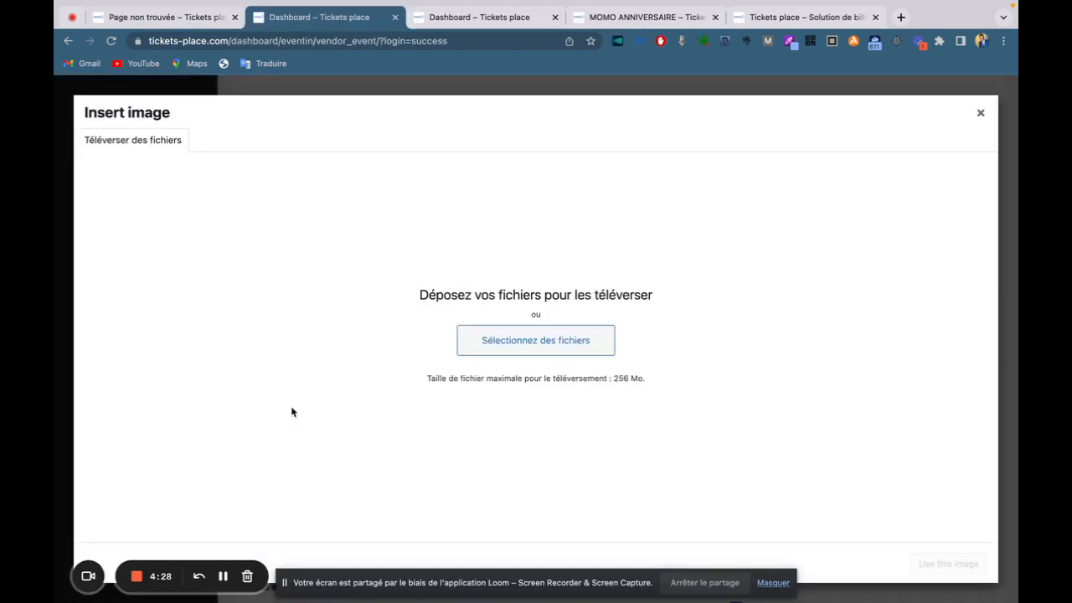
Upload the g-preview.png worker icon from Téléchargements and use it as the event logo.
{"action": "left_click", "coordinate": [223, 142]}
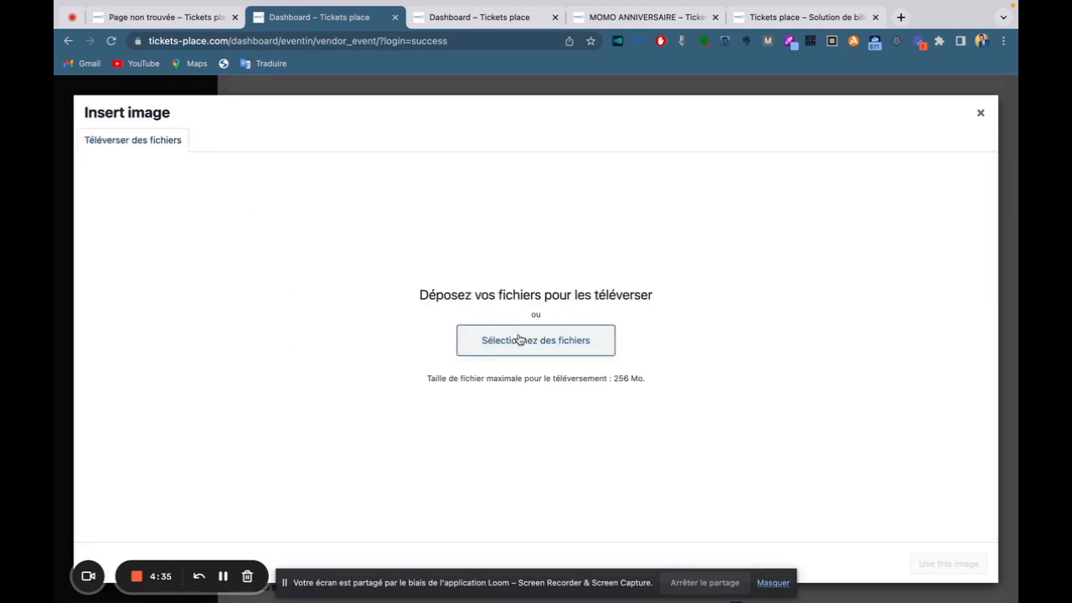
{"action": "left_click", "coordinate": [519, 340]}
{"action": "scroll", "coordinate": [432, 317], "scroll_direction": "down", "scroll_amount": 8}
{"action": "scroll", "coordinate": [432, 316], "scroll_direction": "down", "scroll_amount": 1}
{"action": "left_click", "coordinate": [410, 241]}
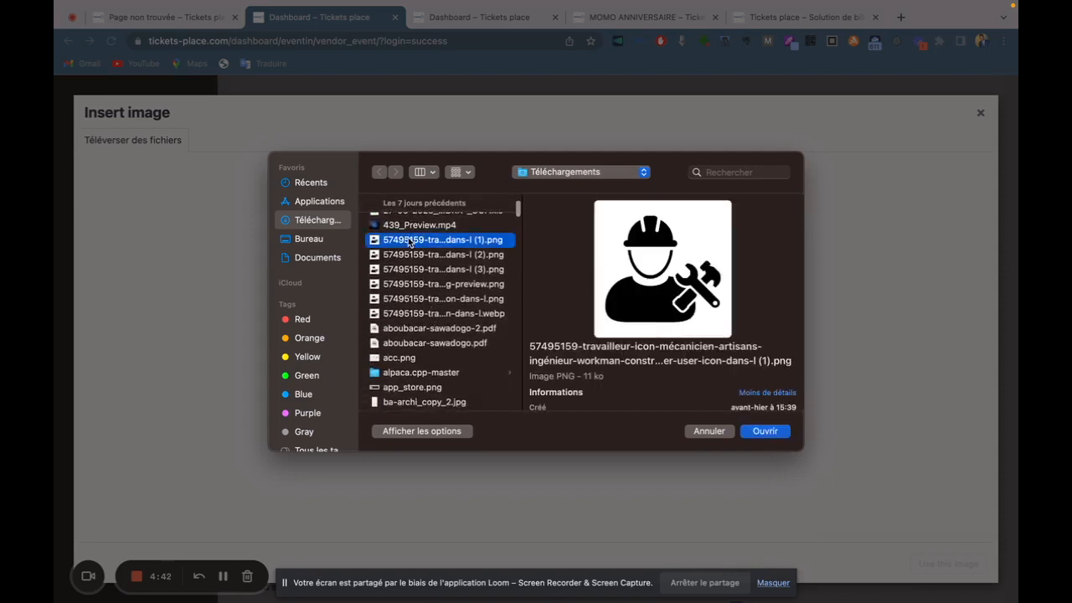
{"action": "left_click", "coordinate": [413, 255]}
{"action": "left_click", "coordinate": [415, 273]}
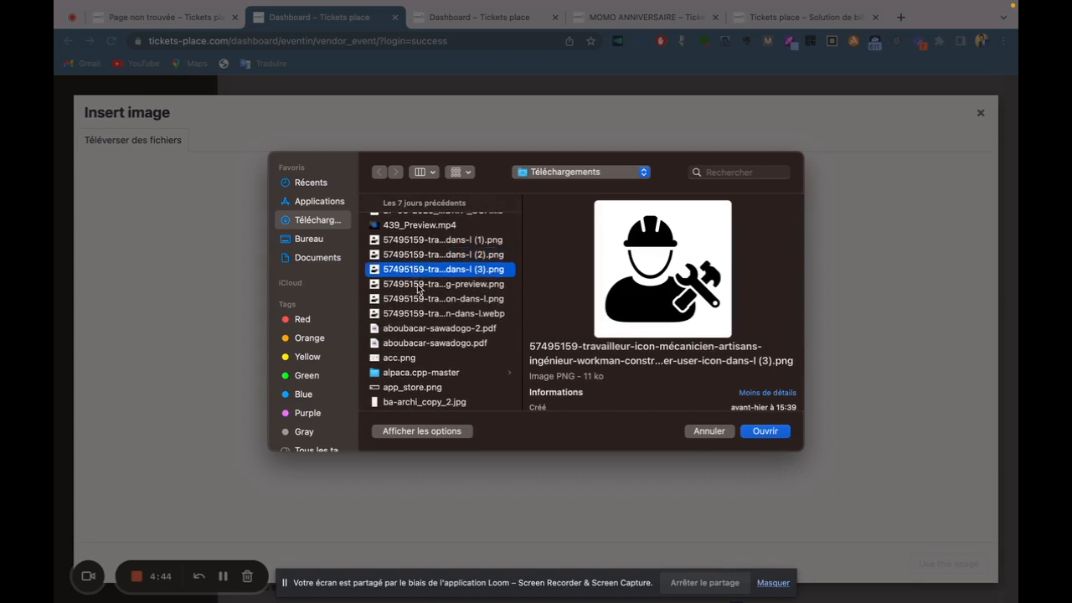
{"action": "left_click", "coordinate": [418, 295]}
{"action": "left_click", "coordinate": [435, 285]}
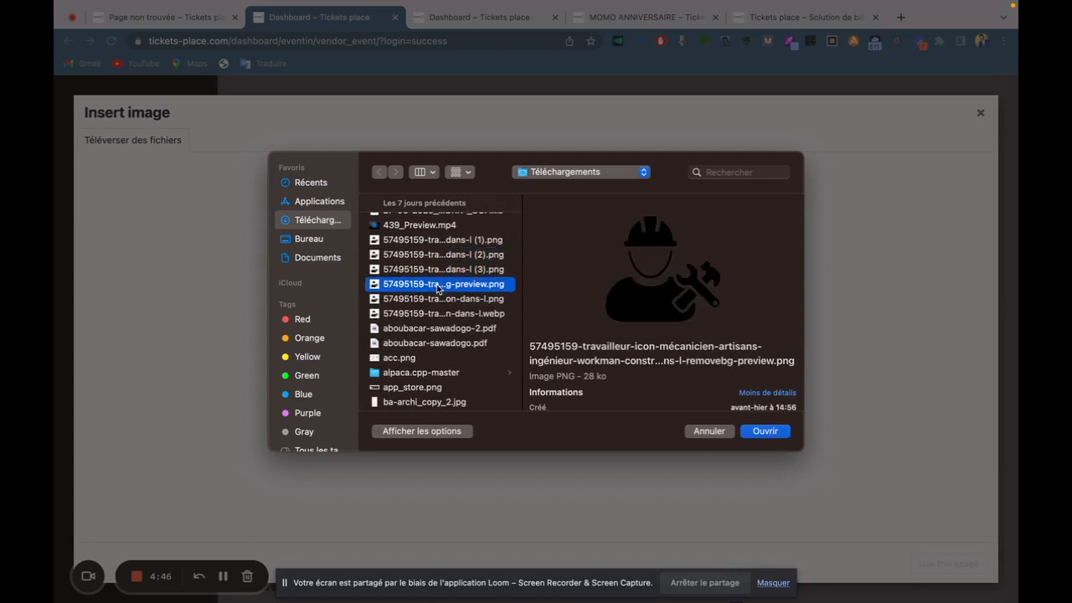
{"action": "left_click", "coordinate": [765, 431]}
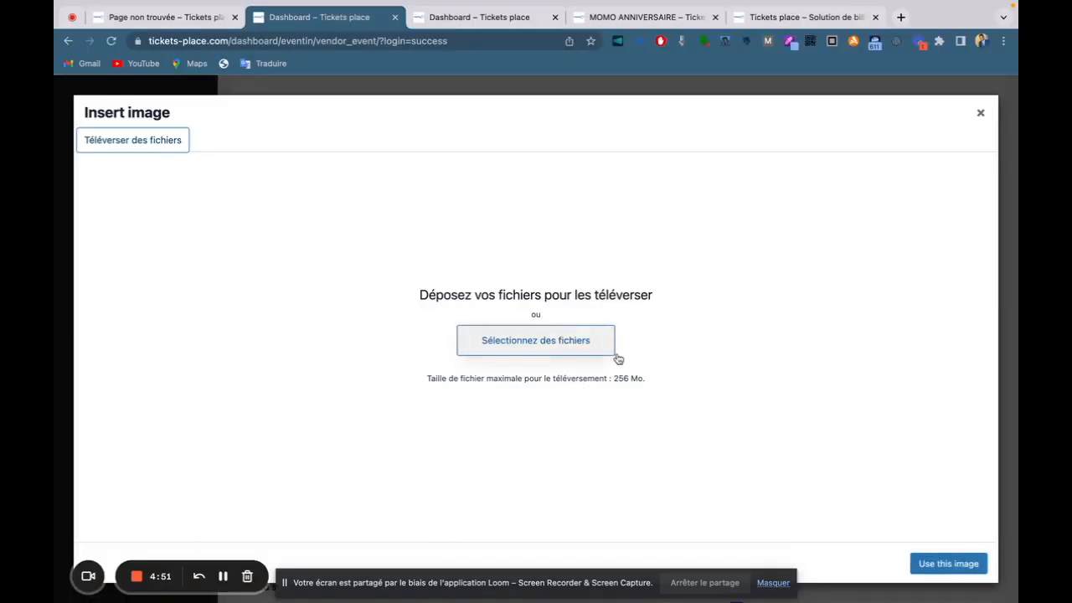
{"action": "left_click", "coordinate": [956, 564]}
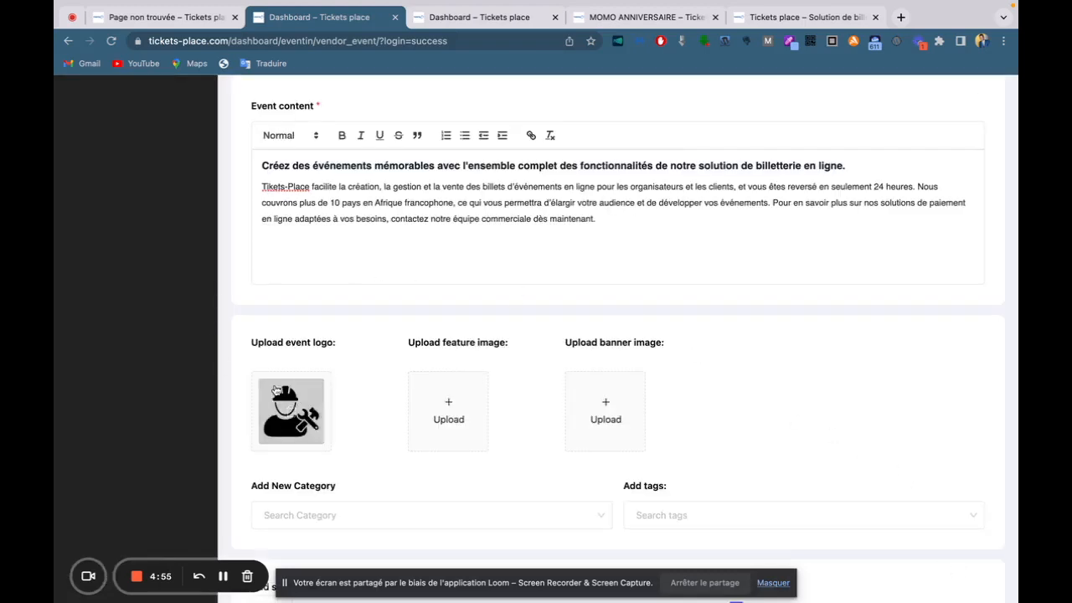
Upload the burger food-offer banner JPG as the event's feature image.
{"action": "left_click", "coordinate": [462, 407]}
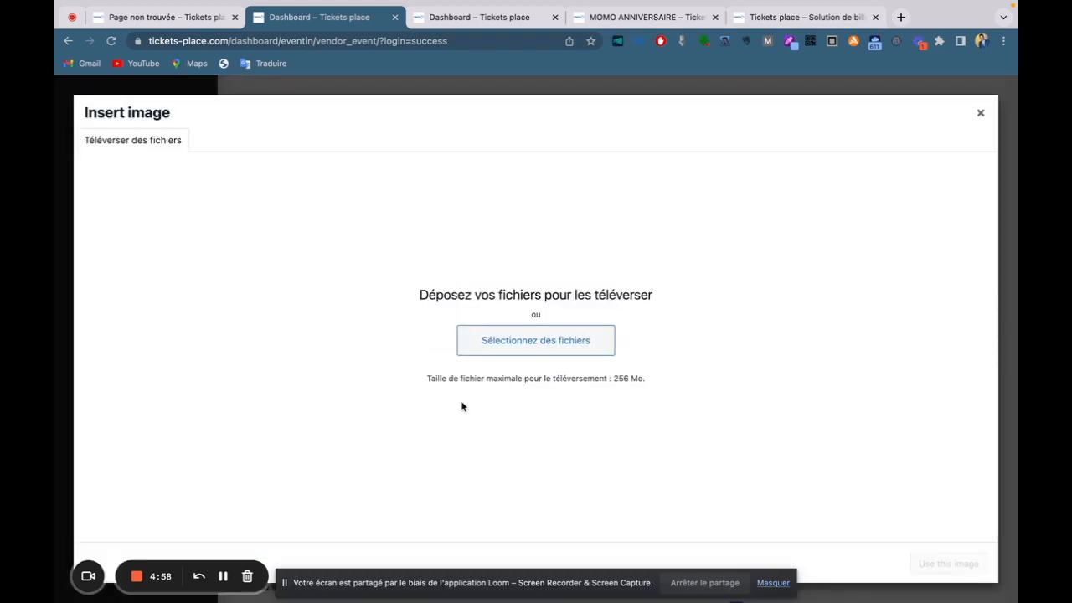
{"action": "left_click", "coordinate": [491, 338]}
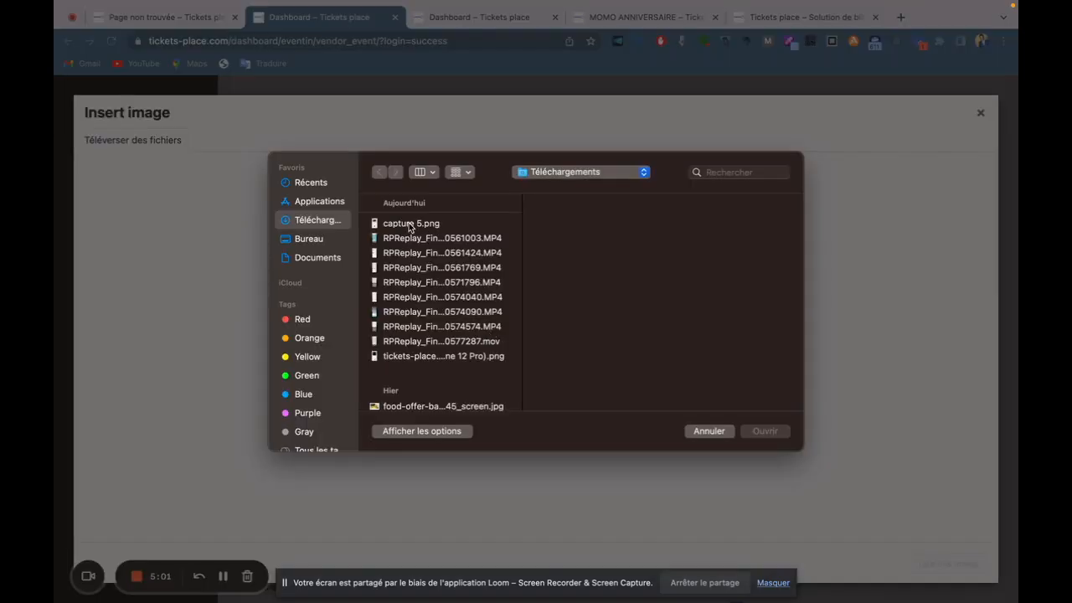
{"action": "scroll", "coordinate": [427, 360], "scroll_direction": "down", "scroll_amount": 3}
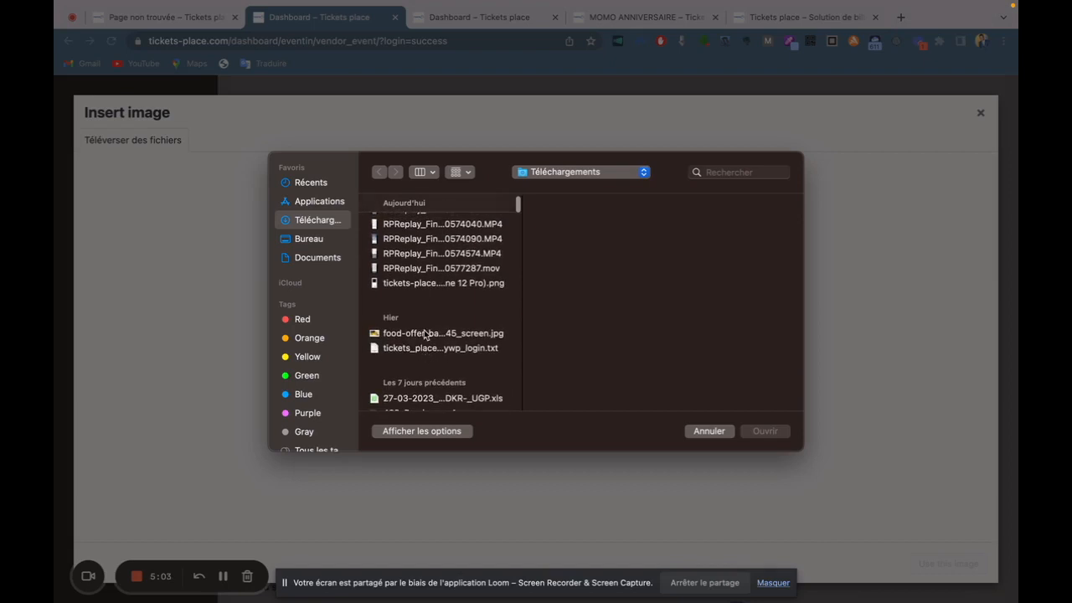
{"action": "left_click", "coordinate": [426, 335]}
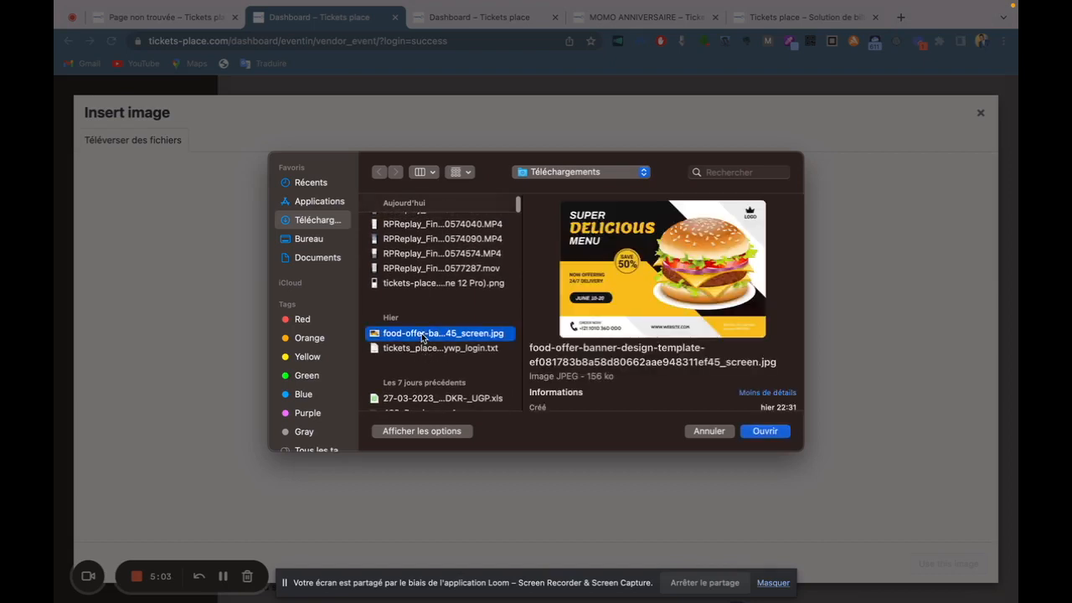
{"action": "left_click", "coordinate": [764, 432]}
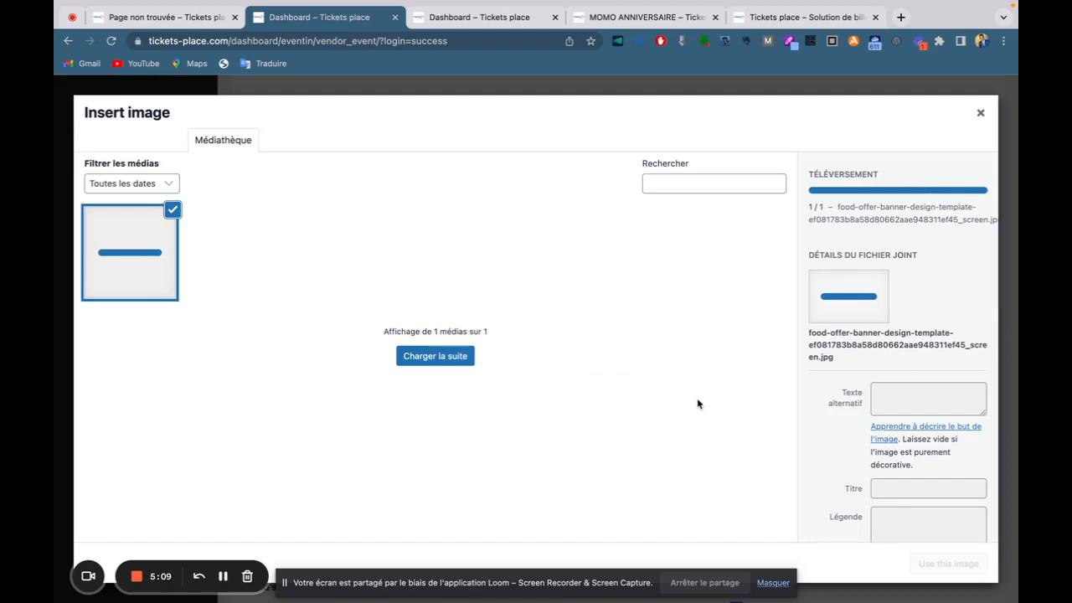
{"action": "left_click", "coordinate": [970, 568]}
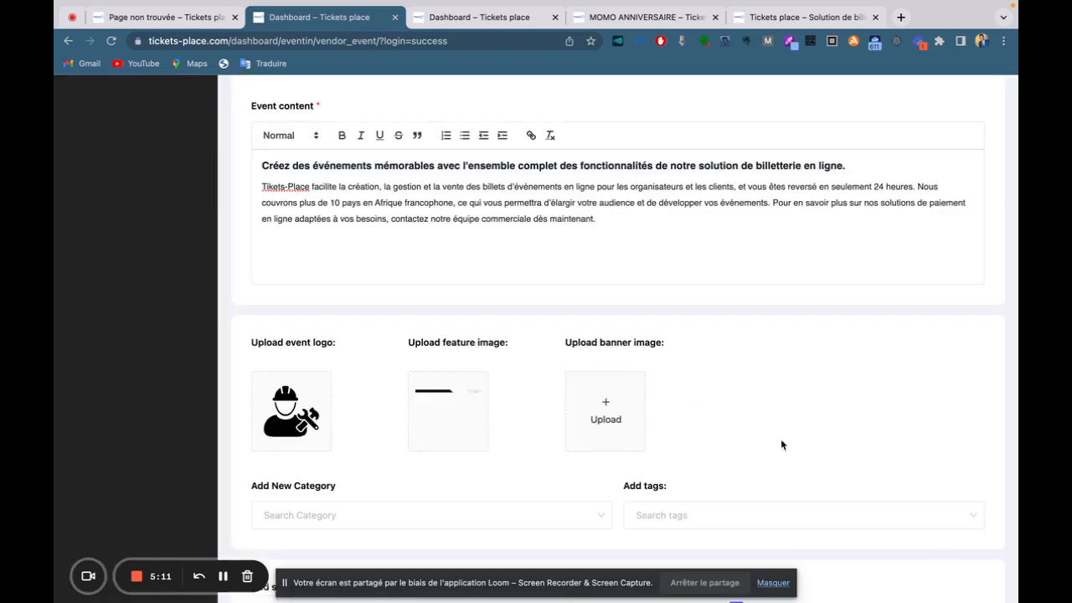
Upload the same burger food-offer banner JPG as the event's banner image.
{"action": "scroll", "coordinate": [687, 347], "scroll_direction": "down", "scroll_amount": 2}
{"action": "left_click", "coordinate": [616, 324]}
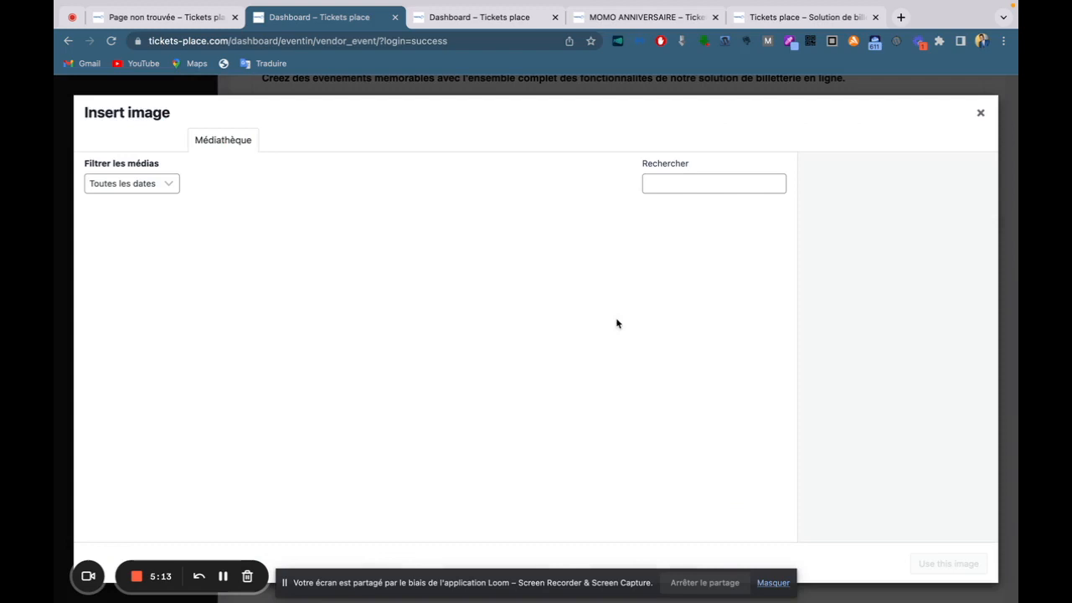
{"action": "left_click", "coordinate": [163, 144]}
{"action": "left_click", "coordinate": [511, 334]}
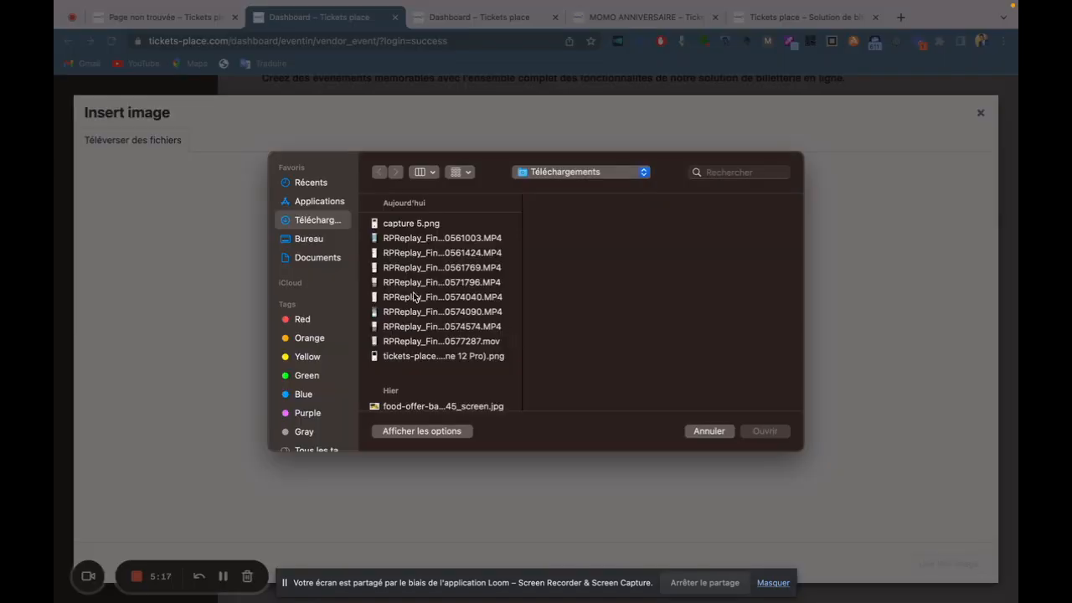
{"action": "scroll", "coordinate": [418, 276], "scroll_direction": "down", "scroll_amount": 3}
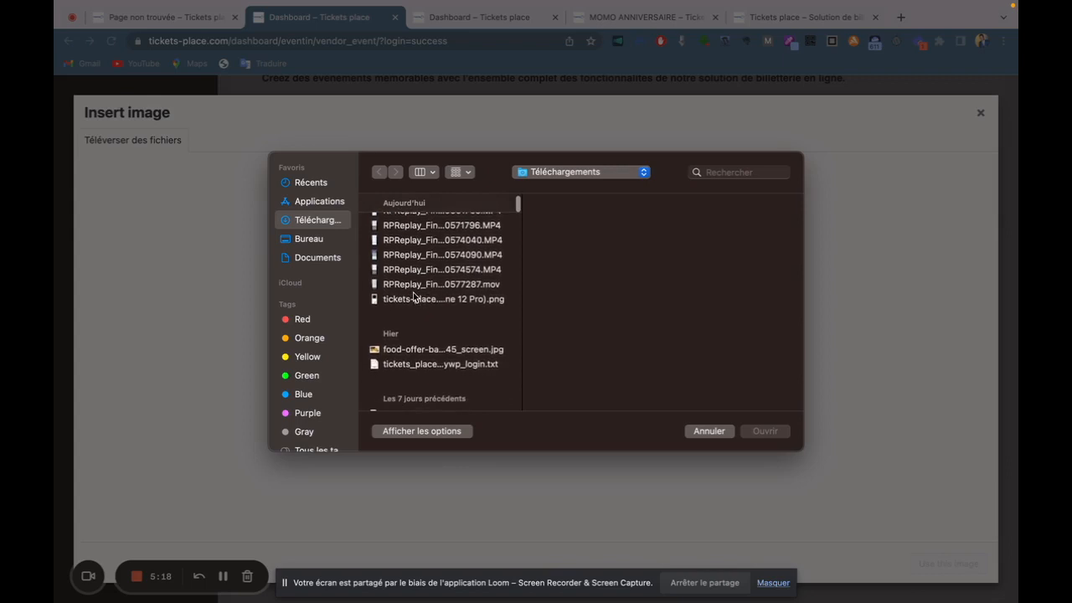
{"action": "left_click", "coordinate": [439, 353]}
{"action": "left_click", "coordinate": [766, 432]}
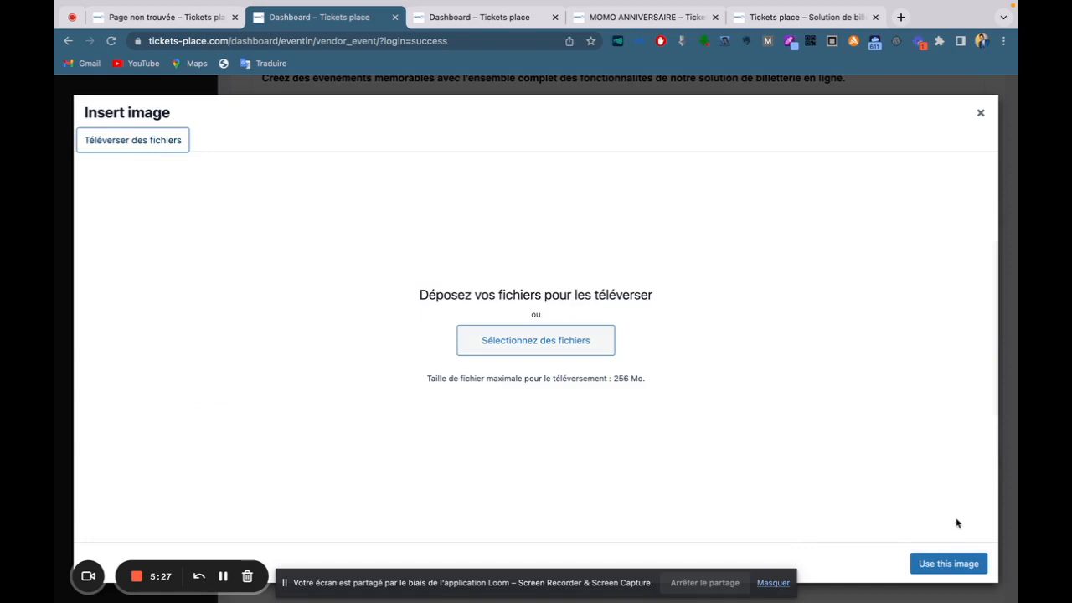
{"action": "left_click", "coordinate": [941, 564]}
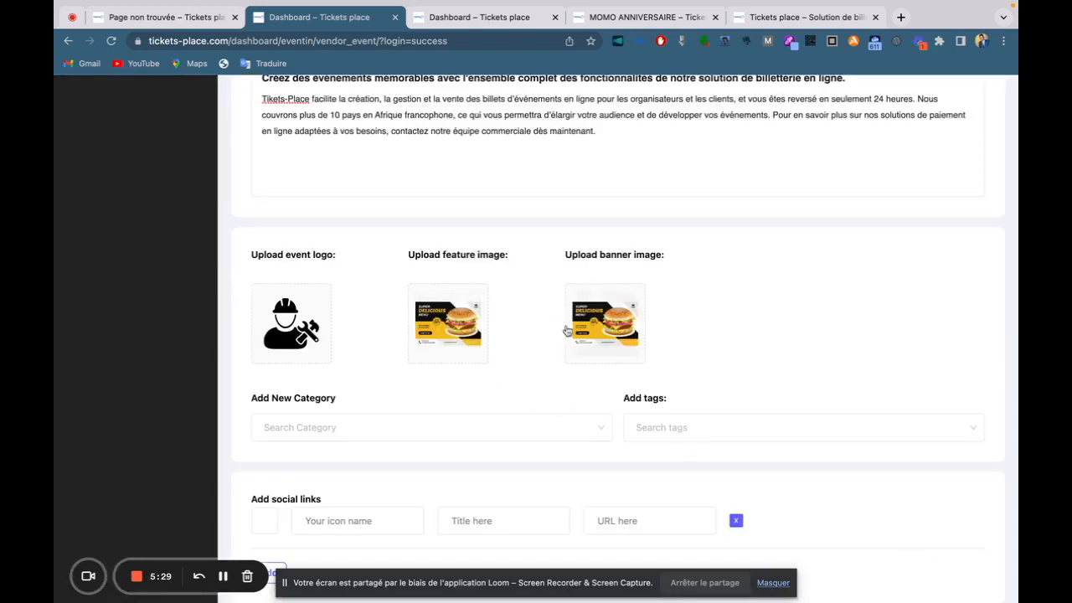
Dismiss the event category list and open the Icons picker for the first social link.
{"action": "scroll", "coordinate": [842, 345], "scroll_direction": "down", "scroll_amount": 2}
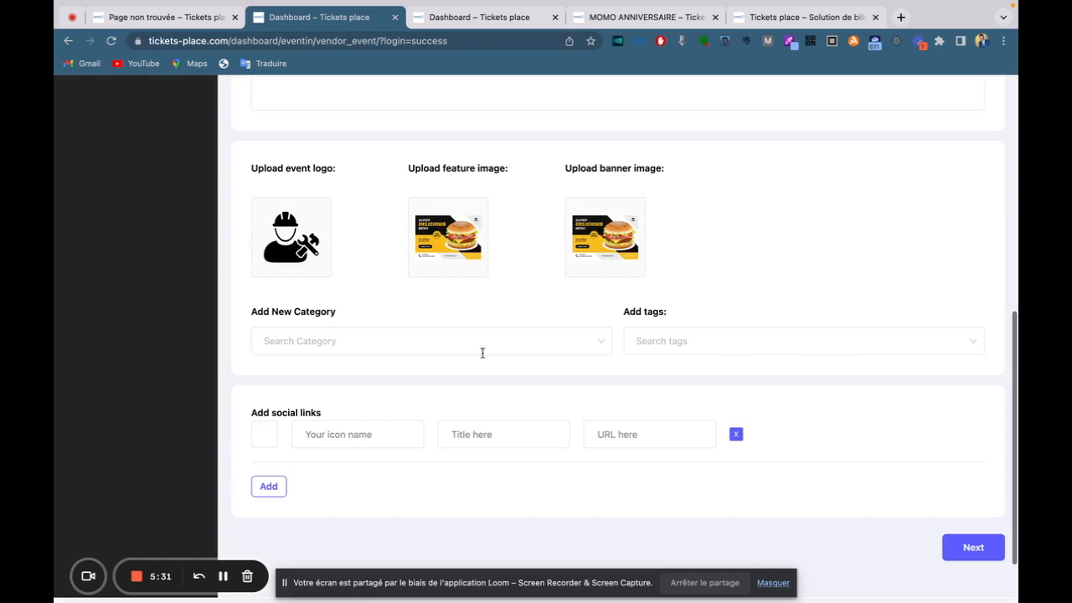
{"action": "scroll", "coordinate": [787, 380], "scroll_direction": "down", "scroll_amount": 1}
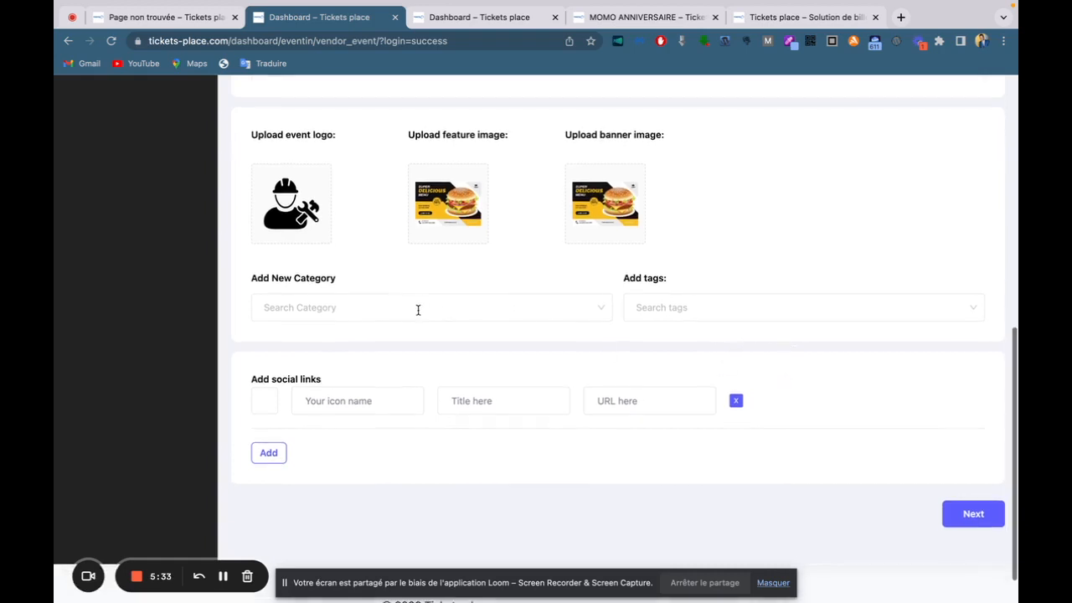
{"action": "left_click", "coordinate": [576, 309]}
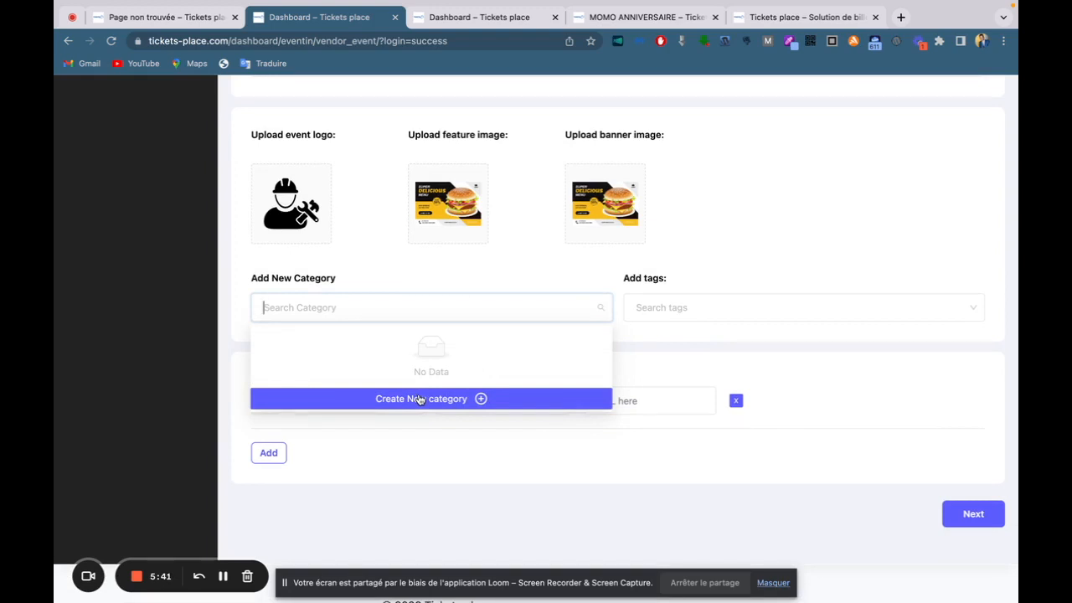
{"action": "left_click", "coordinate": [797, 351]}
{"action": "scroll", "coordinate": [798, 351], "scroll_direction": "down", "scroll_amount": 1}
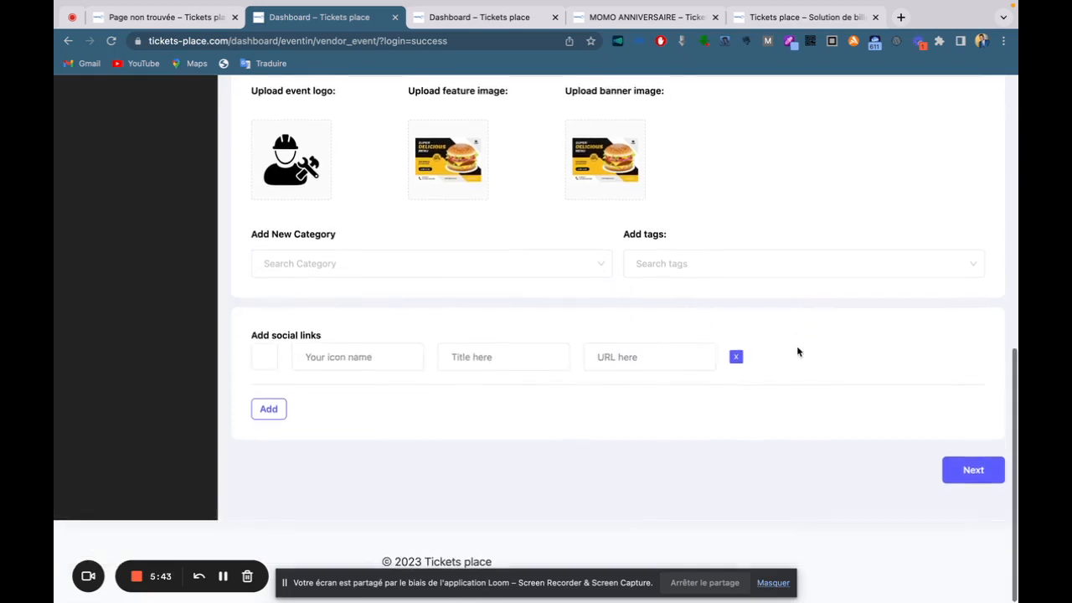
{"action": "left_click", "coordinate": [265, 359]}
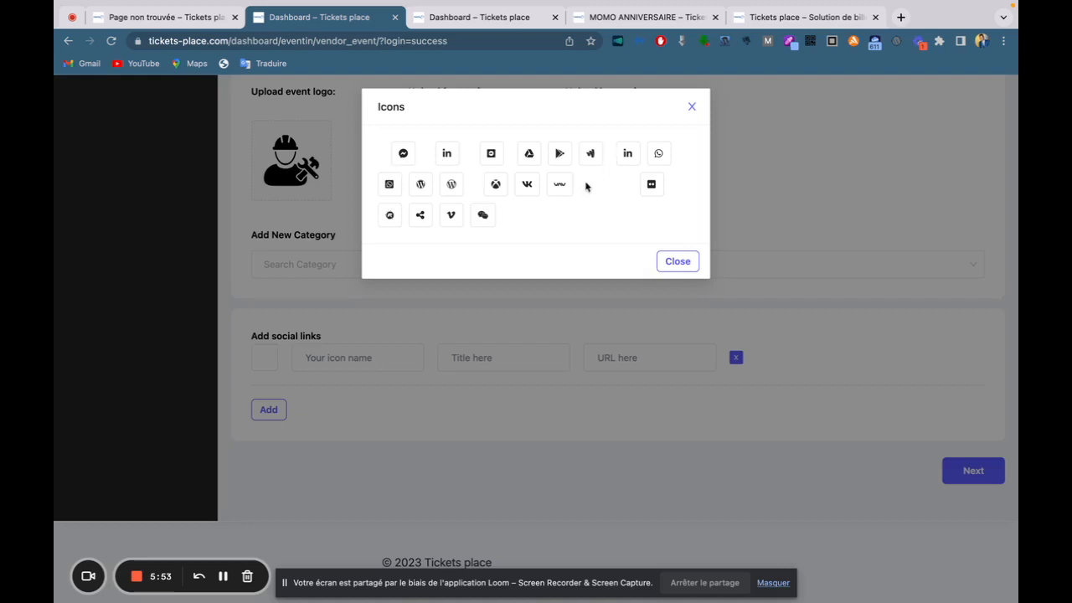
Give the first social link the WhatsApp icon and the title 'Whatsapp'.
{"action": "left_click", "coordinate": [656, 155]}
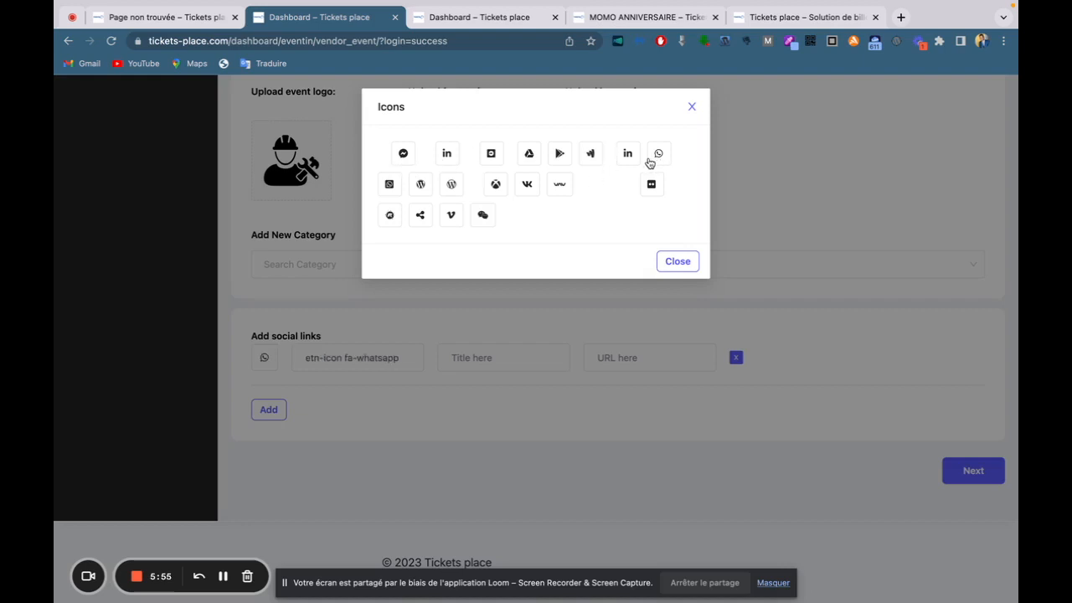
{"action": "left_click", "coordinate": [521, 332]}
{"action": "left_click", "coordinate": [494, 355]}
{"action": "type", "text": "Whatsapp"}
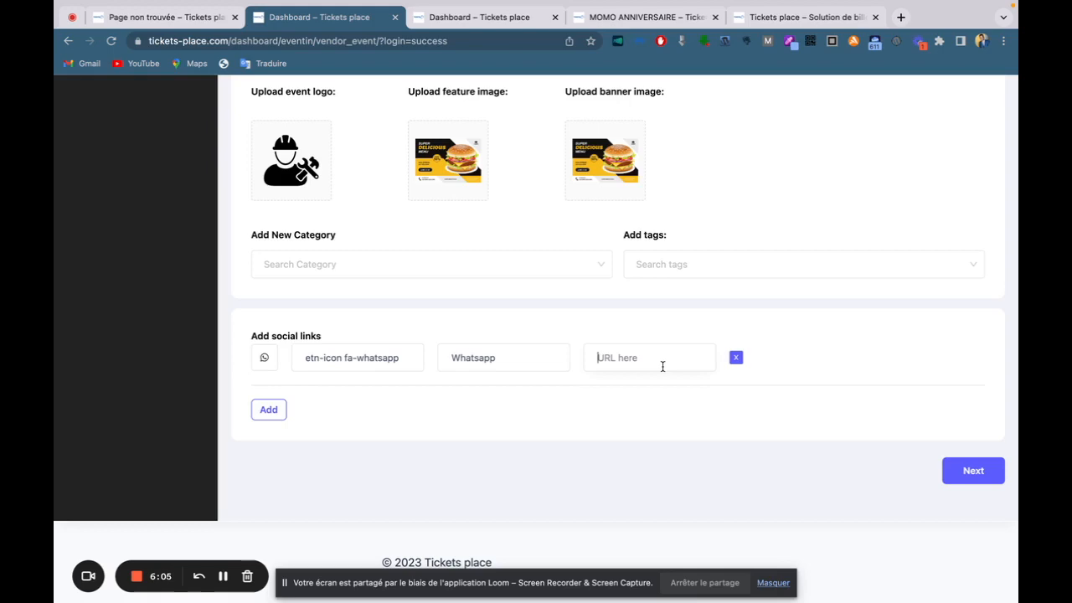
Delete the stray 'infoline' text from the event description and advance to step 2, Event Info.
{"action": "scroll", "coordinate": [662, 366], "scroll_direction": "up", "scroll_amount": 10}
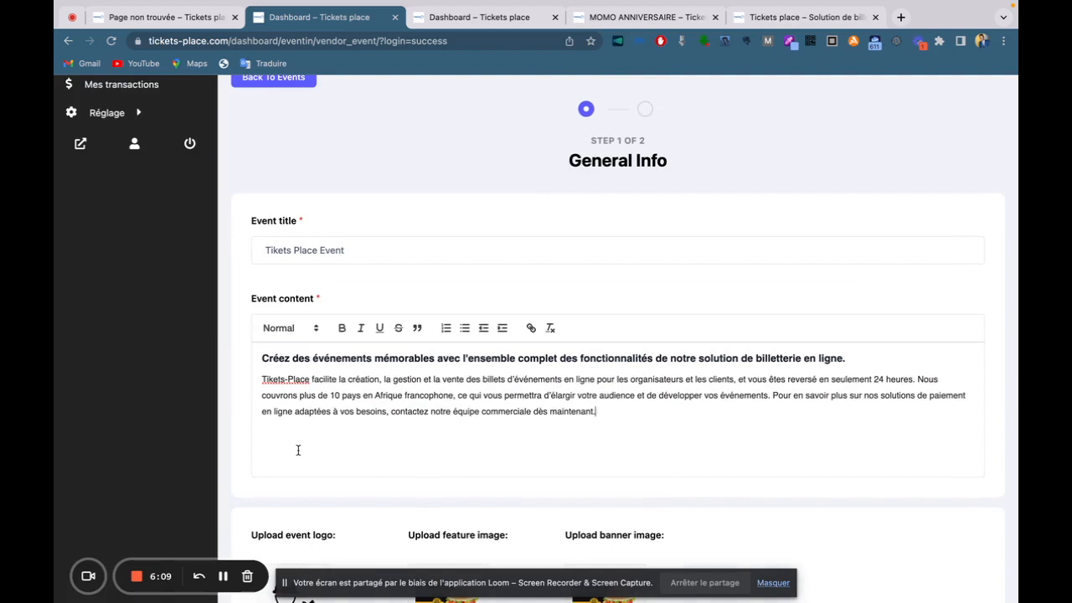
{"action": "key", "text": "Return"}
{"action": "key", "text": "Return"}
{"action": "key", "text": "Return"}
{"action": "key", "text": "Return"}
{"action": "type", "text": "infoline"}
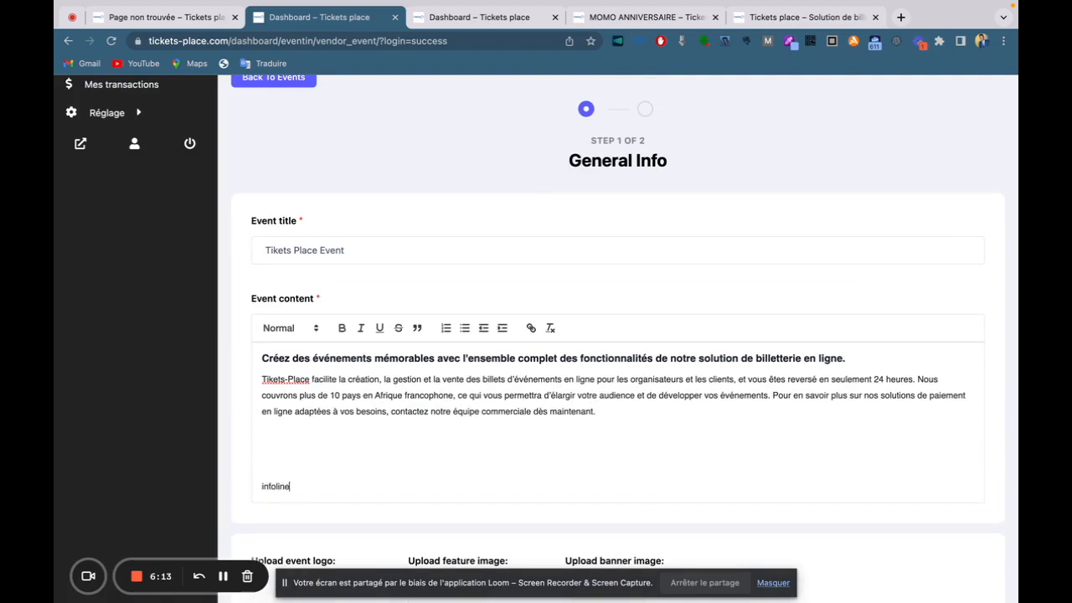
{"action": "left_click_drag", "start_coordinate": [303, 494], "coordinate": [253, 489]}
{"action": "key", "text": "BackSpace"}
{"action": "scroll", "coordinate": [758, 398], "scroll_direction": "down", "scroll_amount": 4}
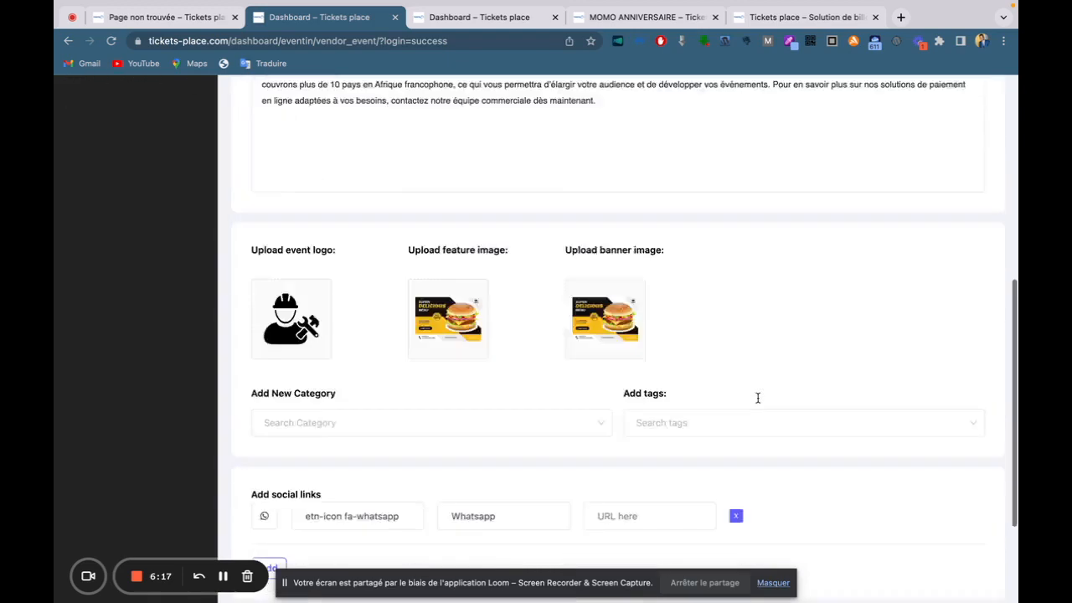
{"action": "scroll", "coordinate": [758, 398], "scroll_direction": "down", "scroll_amount": 3}
{"action": "left_click", "coordinate": [978, 471]}
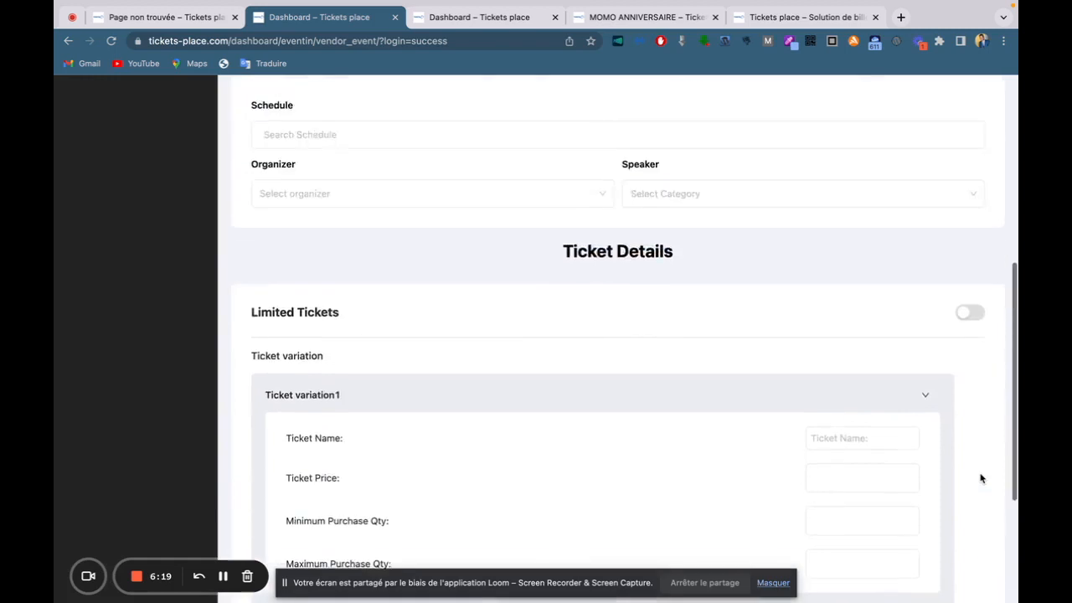
Set the event date range from April 14 to May 14, 2023.
{"action": "scroll", "coordinate": [744, 450], "scroll_direction": "up", "scroll_amount": 5}
{"action": "scroll", "coordinate": [744, 450], "scroll_direction": "down", "scroll_amount": 1}
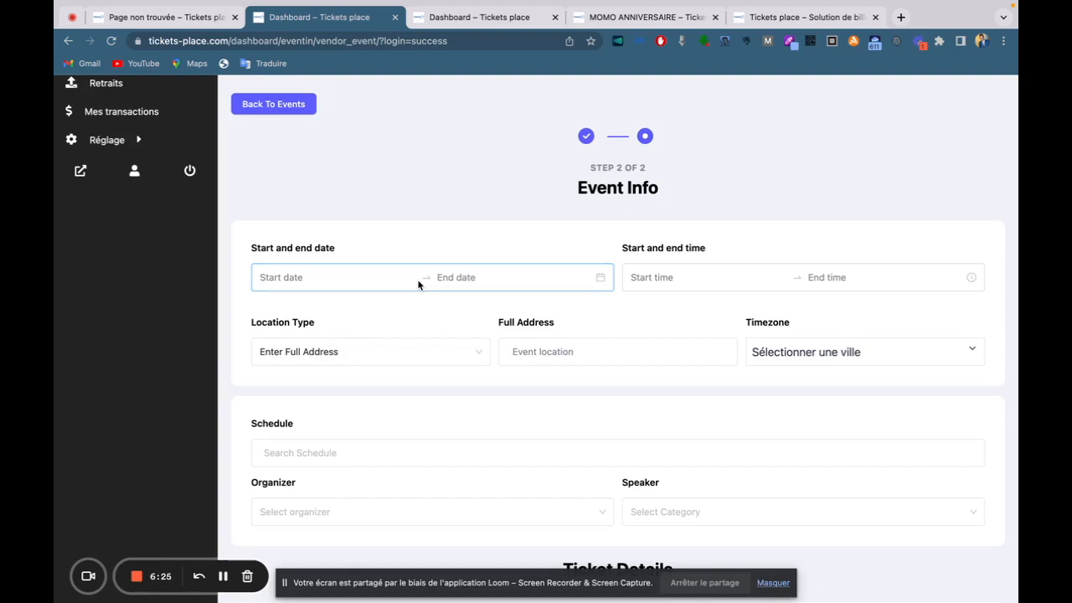
{"action": "left_click", "coordinate": [274, 280]}
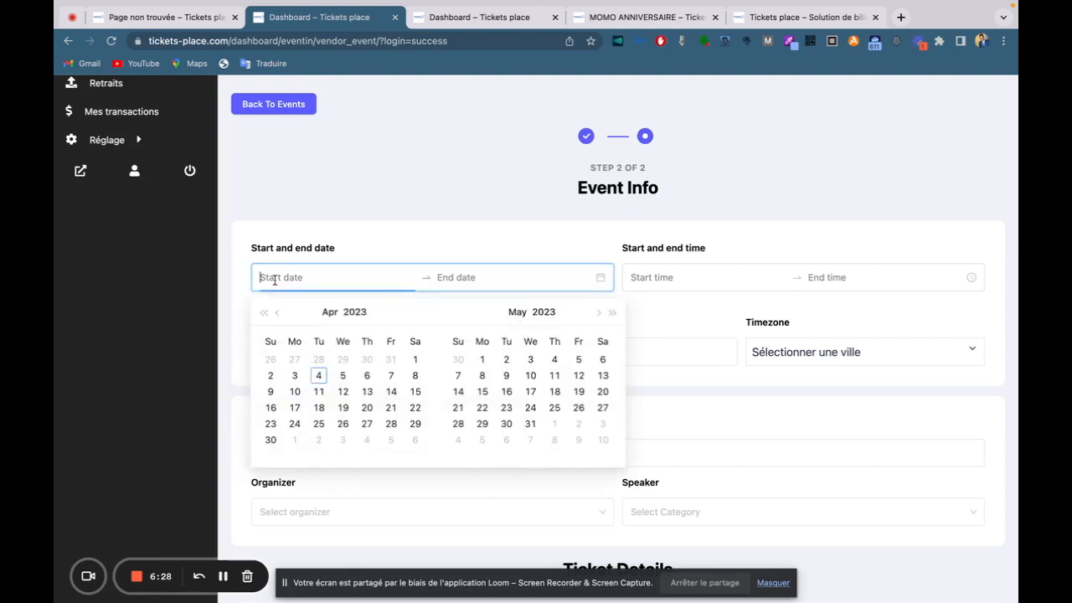
{"action": "left_click", "coordinate": [391, 394]}
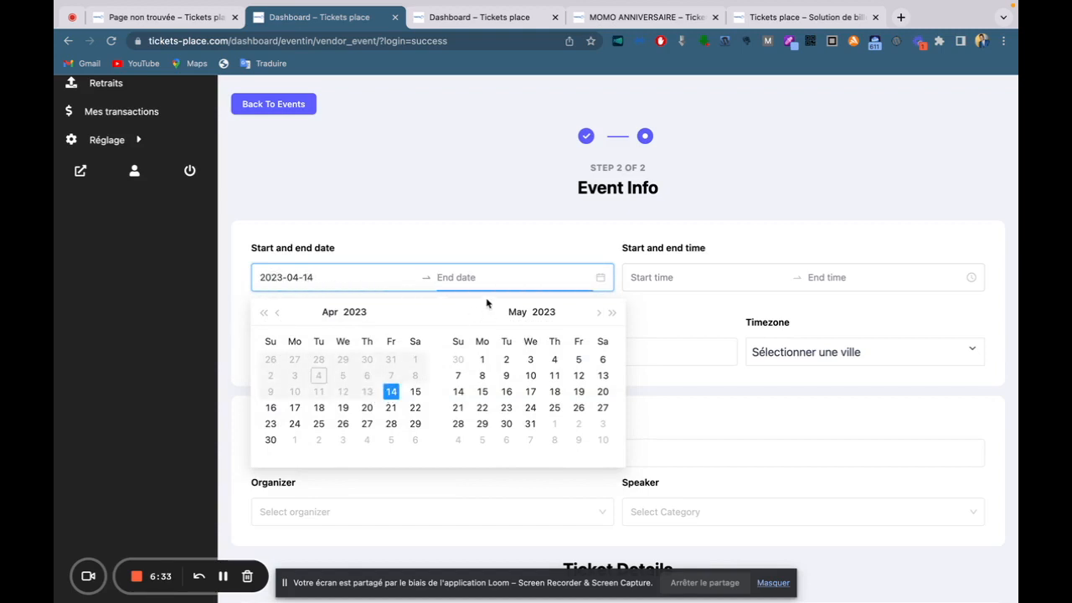
{"action": "left_click", "coordinate": [465, 393]}
Set the event time range from 7:00 PM to 10:00 PM.
{"action": "left_click", "coordinate": [636, 276]}
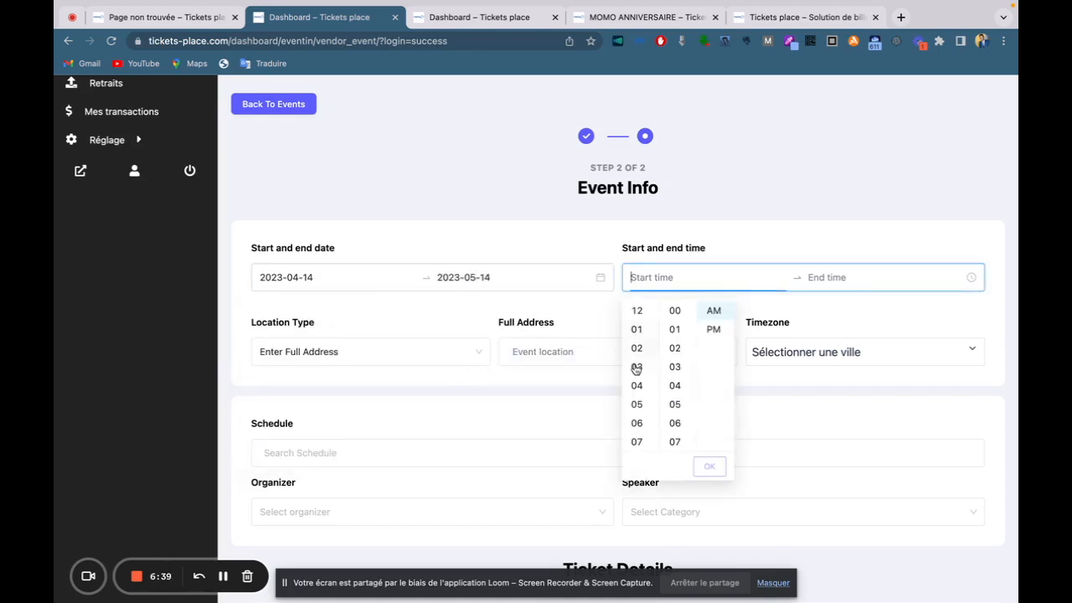
{"action": "scroll", "coordinate": [637, 409], "scroll_direction": "down", "scroll_amount": 3}
{"action": "scroll", "coordinate": [638, 411], "scroll_direction": "down", "scroll_amount": 3}
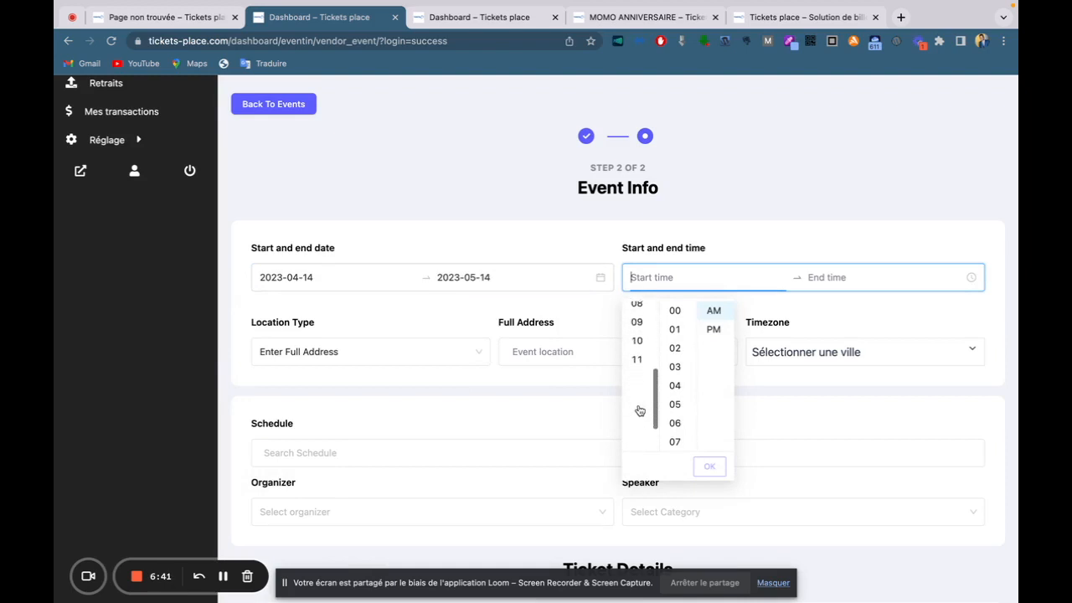
{"action": "scroll", "coordinate": [639, 410], "scroll_direction": "up", "scroll_amount": 4}
{"action": "scroll", "coordinate": [637, 411], "scroll_direction": "down", "scroll_amount": 1}
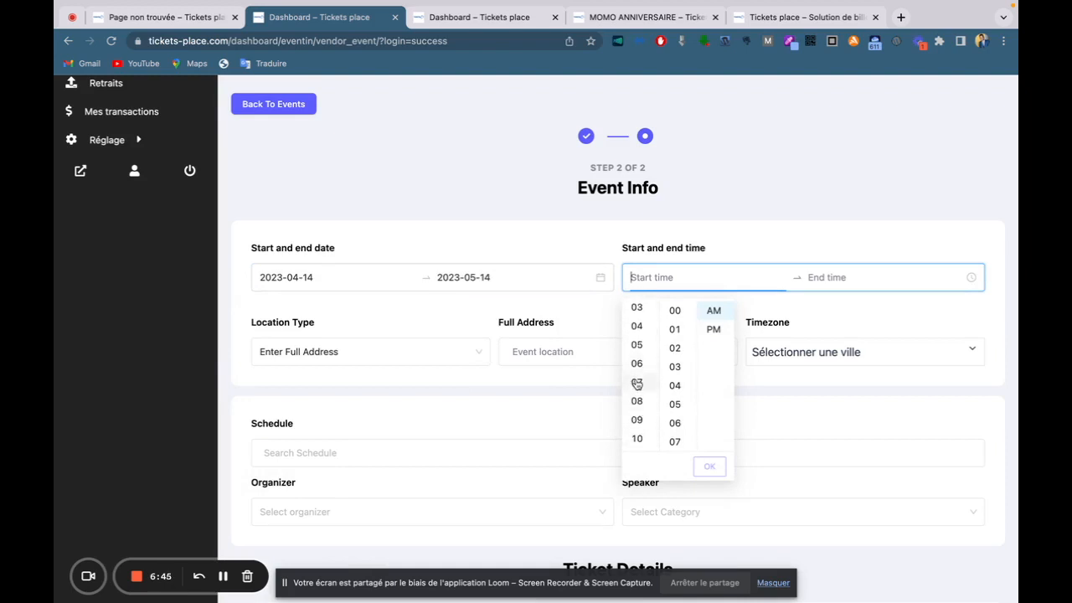
{"action": "left_click", "coordinate": [636, 383]}
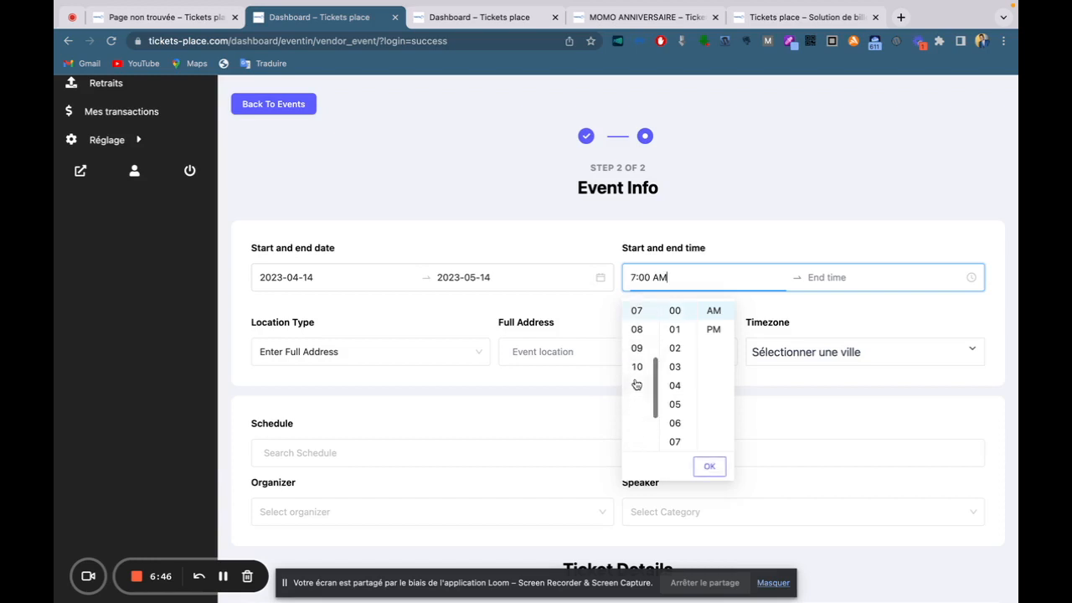
{"action": "left_click", "coordinate": [711, 330]}
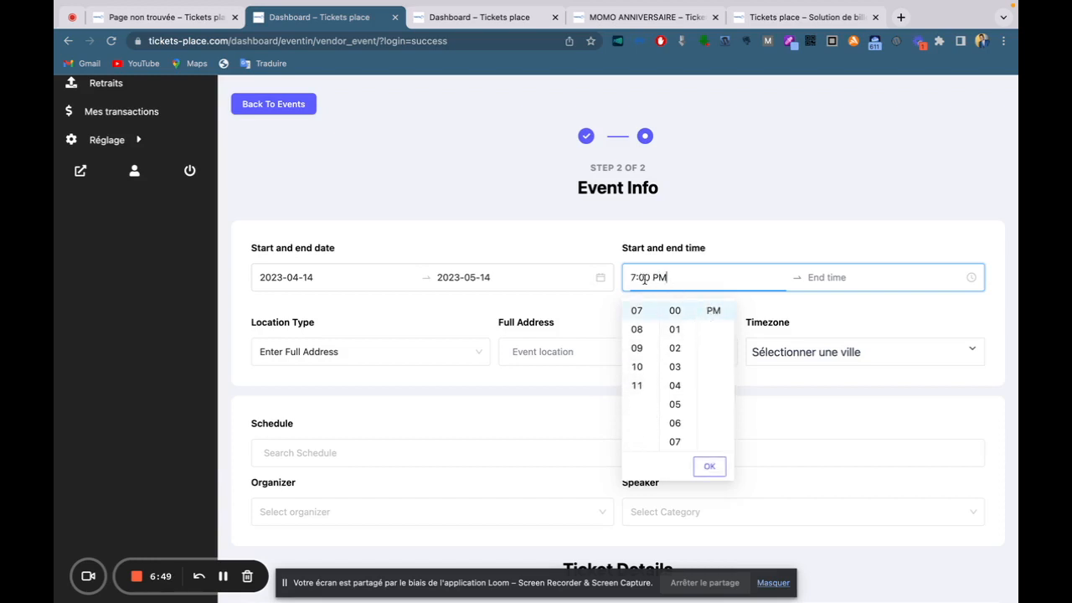
{"action": "left_click", "coordinate": [826, 275]}
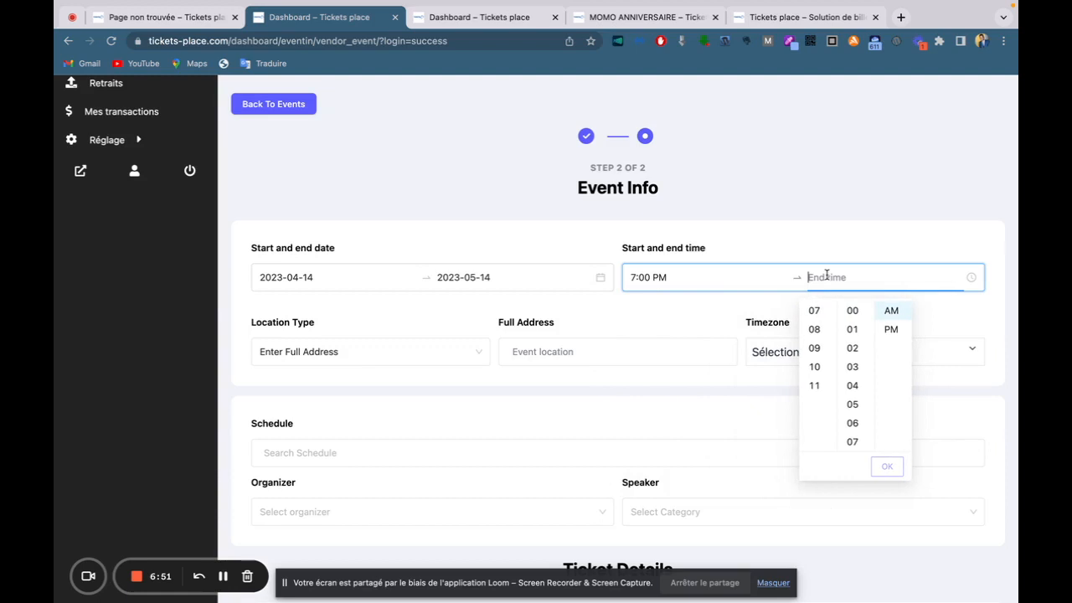
{"action": "left_click", "coordinate": [816, 370]}
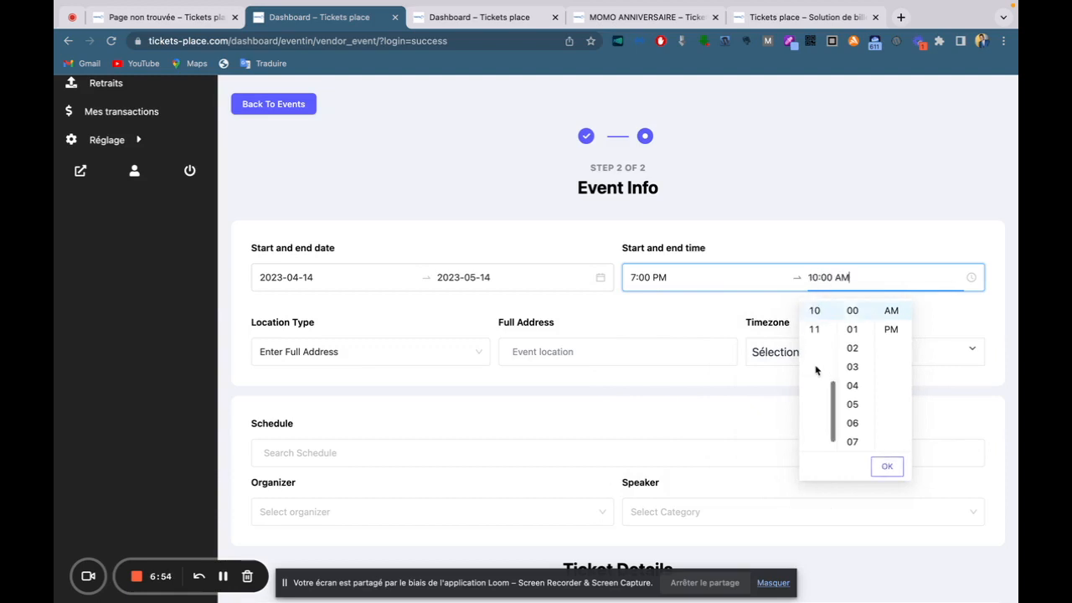
{"action": "left_click", "coordinate": [886, 461]}
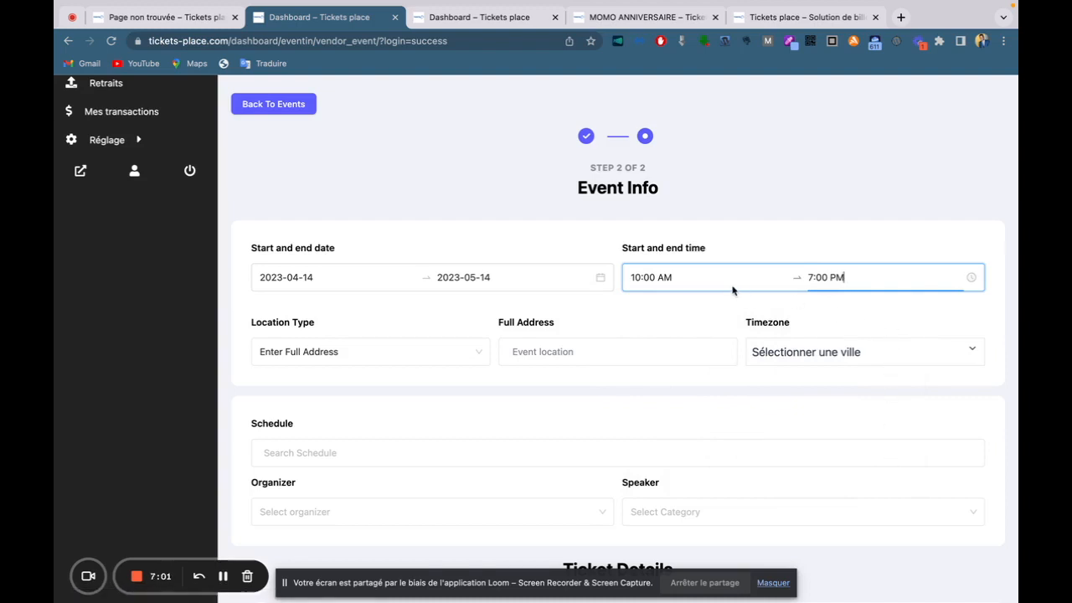
{"action": "left_click", "coordinate": [655, 279]}
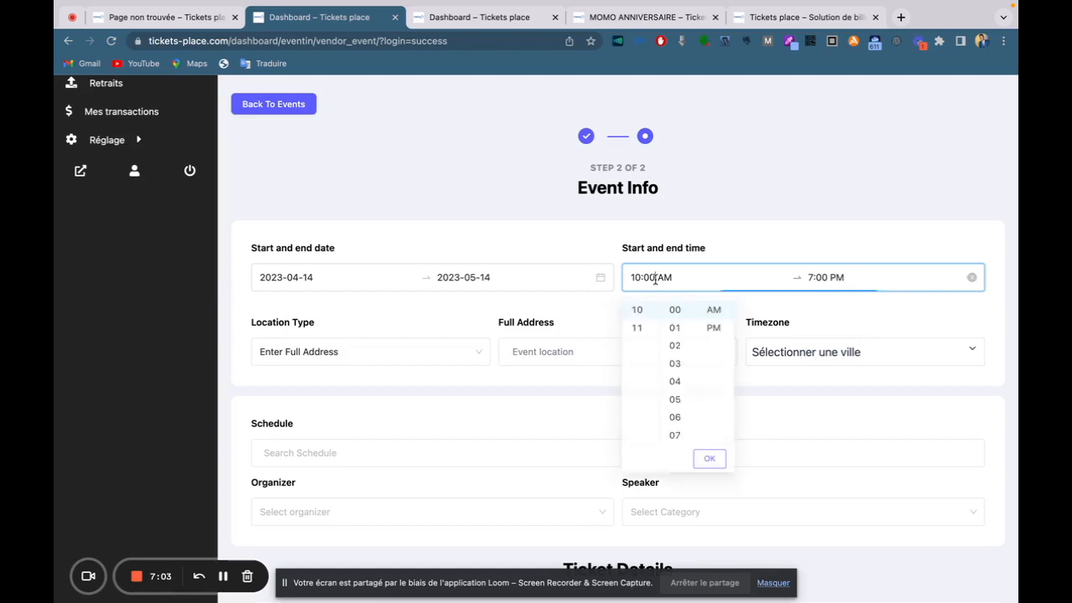
{"action": "left_click", "coordinate": [721, 330]}
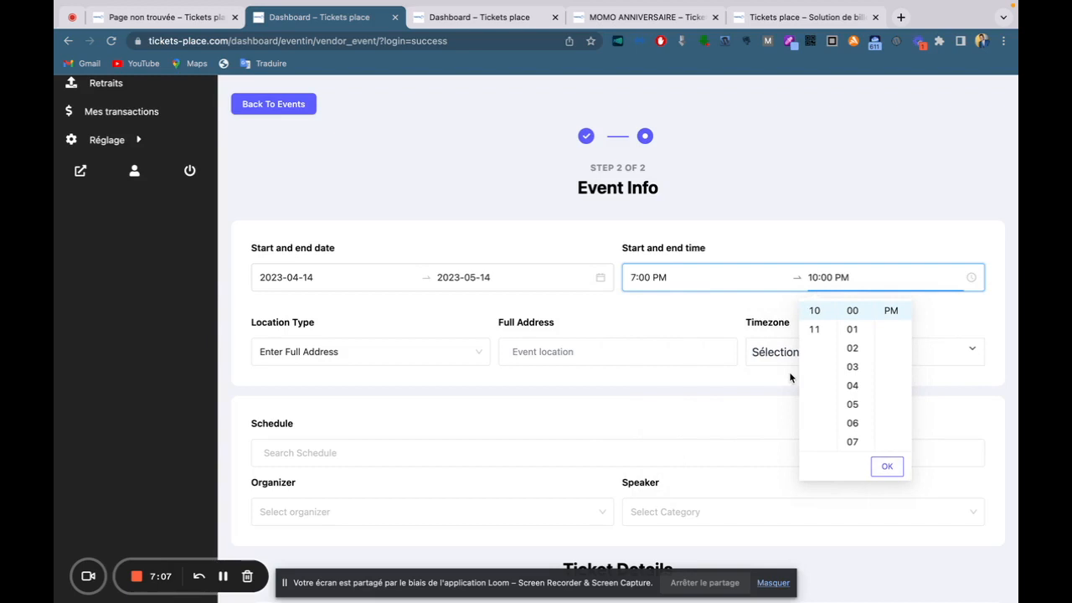
{"action": "left_click", "coordinate": [835, 238]}
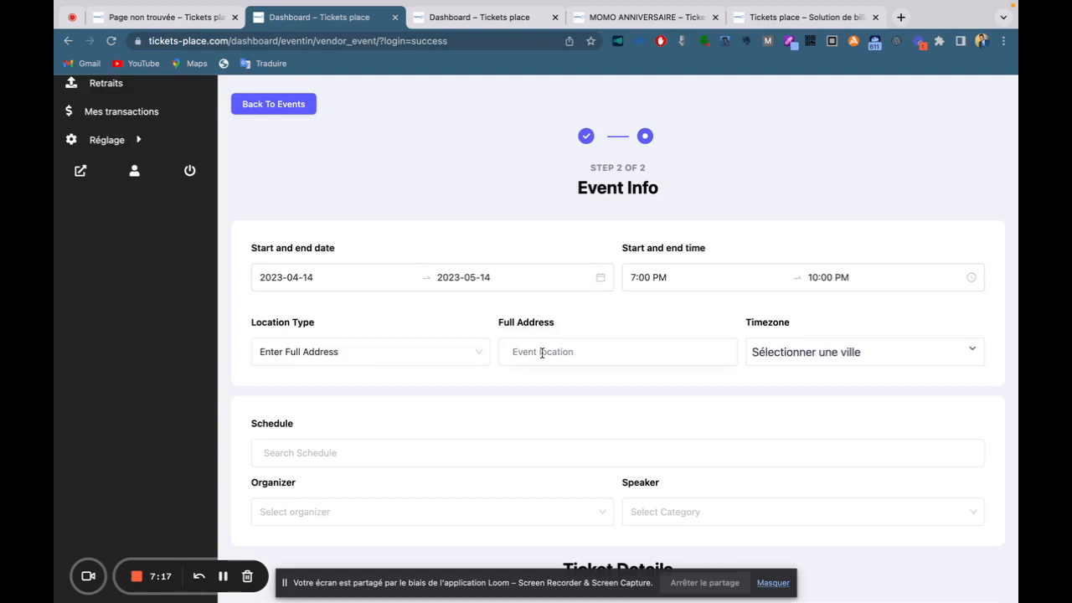
{"action": "left_click", "coordinate": [807, 357]}
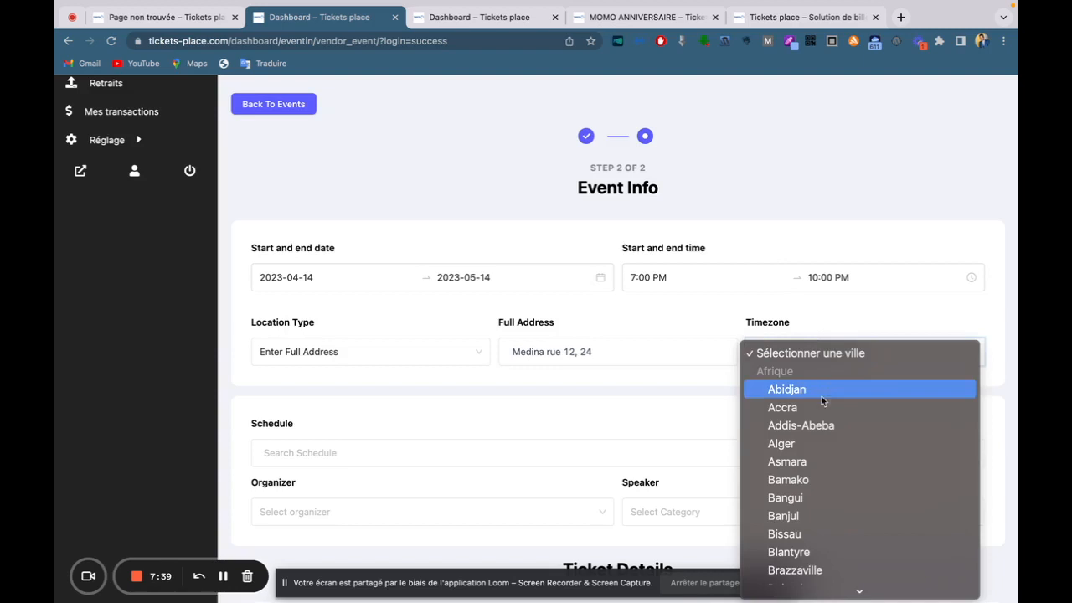
{"action": "scroll", "coordinate": [804, 484], "scroll_direction": "down", "scroll_amount": 2}
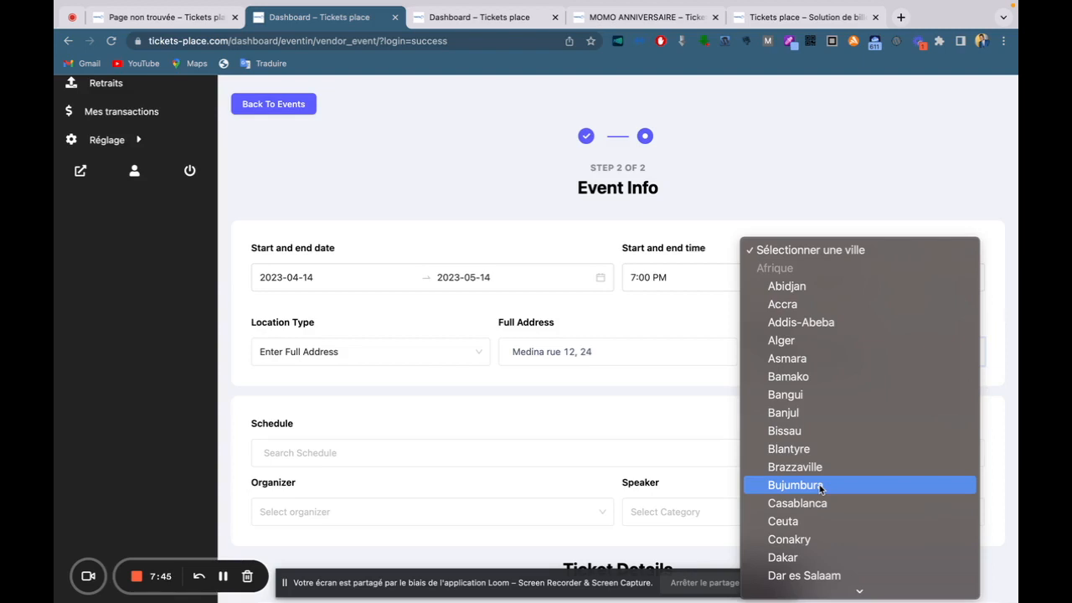
{"action": "scroll", "coordinate": [819, 489], "scroll_direction": "down", "scroll_amount": 2}
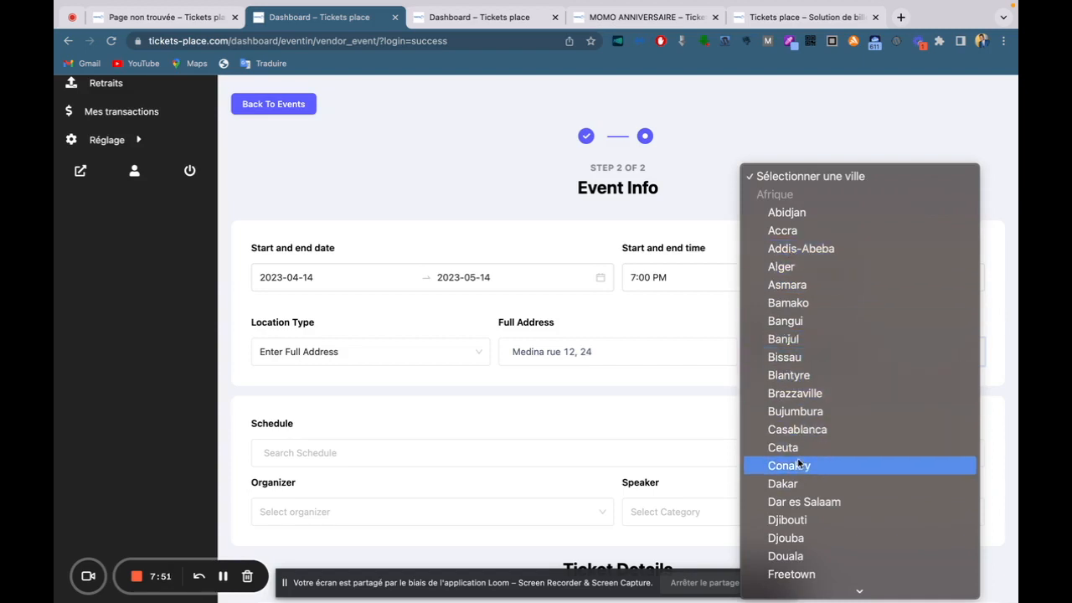
{"action": "left_click", "coordinate": [794, 489]}
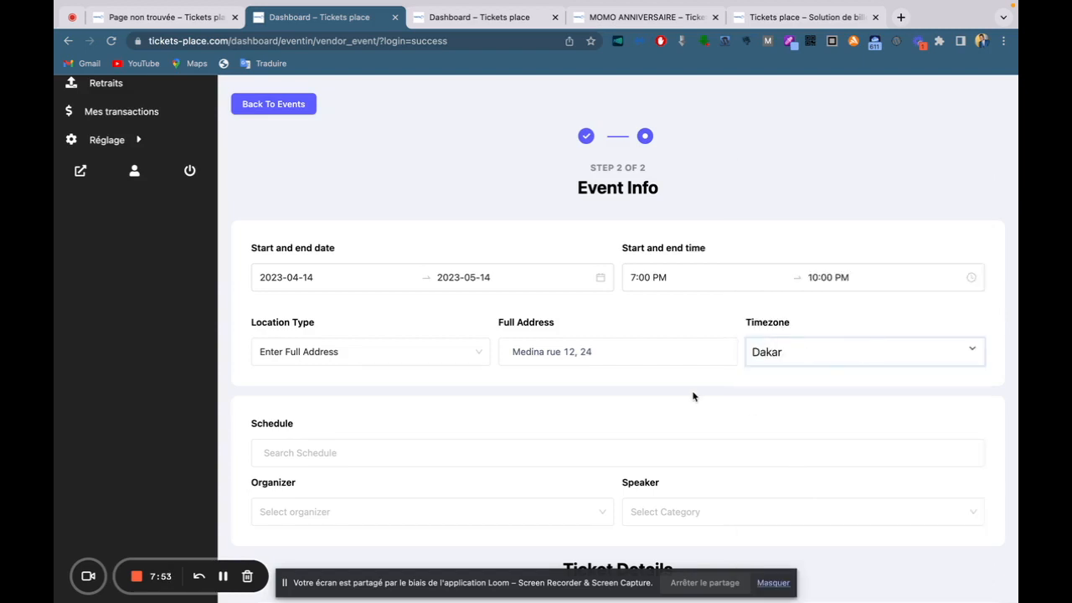
Switch on Limited Tickets in the Ticket Details section.
{"action": "scroll", "coordinate": [694, 398], "scroll_direction": "down", "scroll_amount": 5}
{"action": "scroll", "coordinate": [693, 403], "scroll_direction": "down", "scroll_amount": 2}
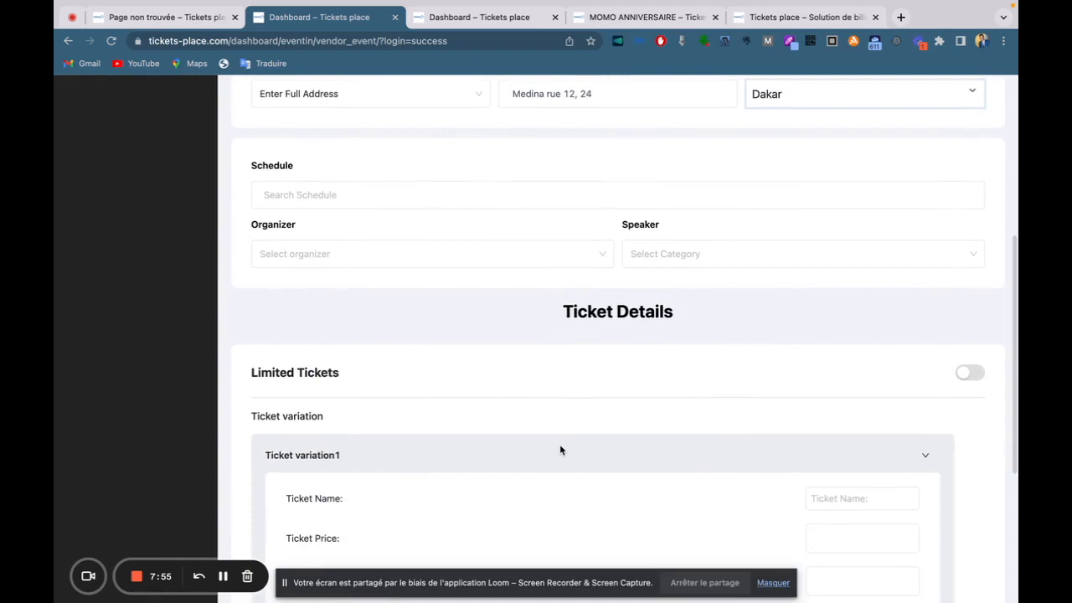
{"action": "scroll", "coordinate": [559, 444], "scroll_direction": "down", "scroll_amount": 1}
{"action": "scroll", "coordinate": [728, 316], "scroll_direction": "down", "scroll_amount": 1}
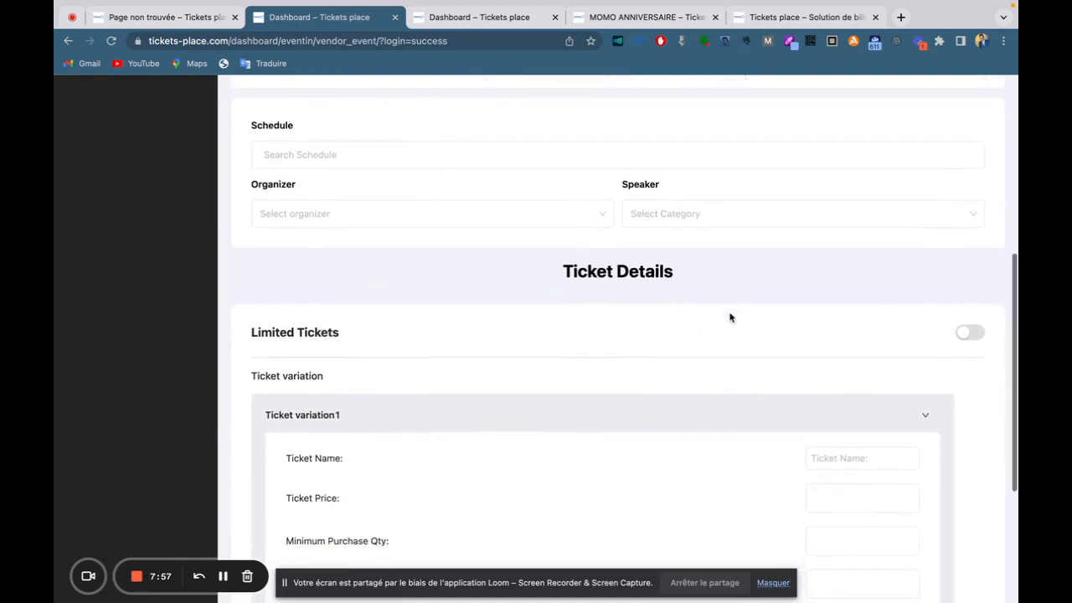
{"action": "scroll", "coordinate": [874, 321], "scroll_direction": "down", "scroll_amount": 1}
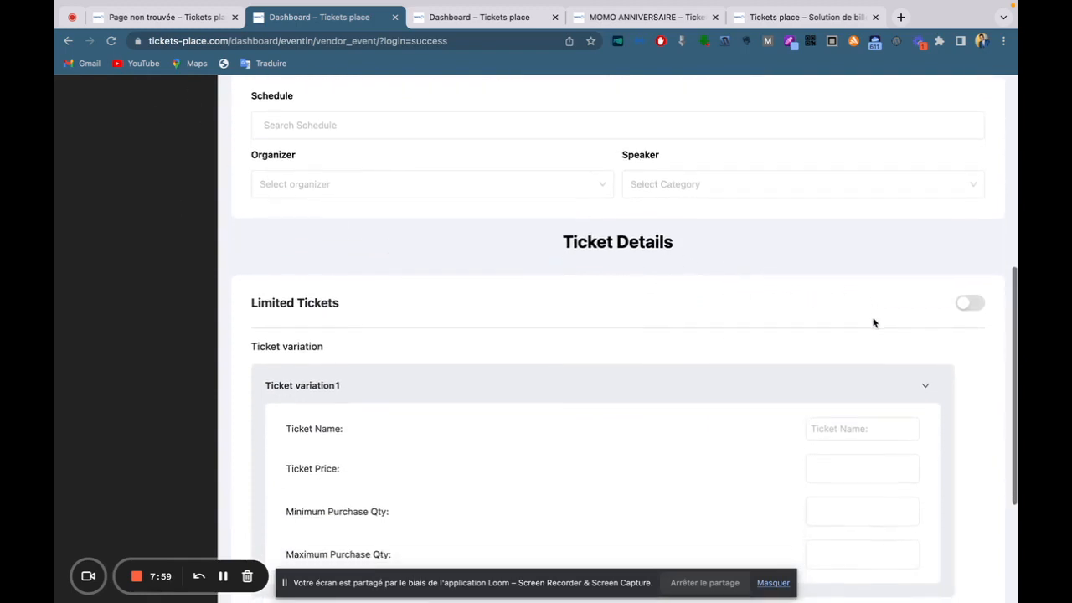
{"action": "scroll", "coordinate": [874, 321], "scroll_direction": "down", "scroll_amount": 4}
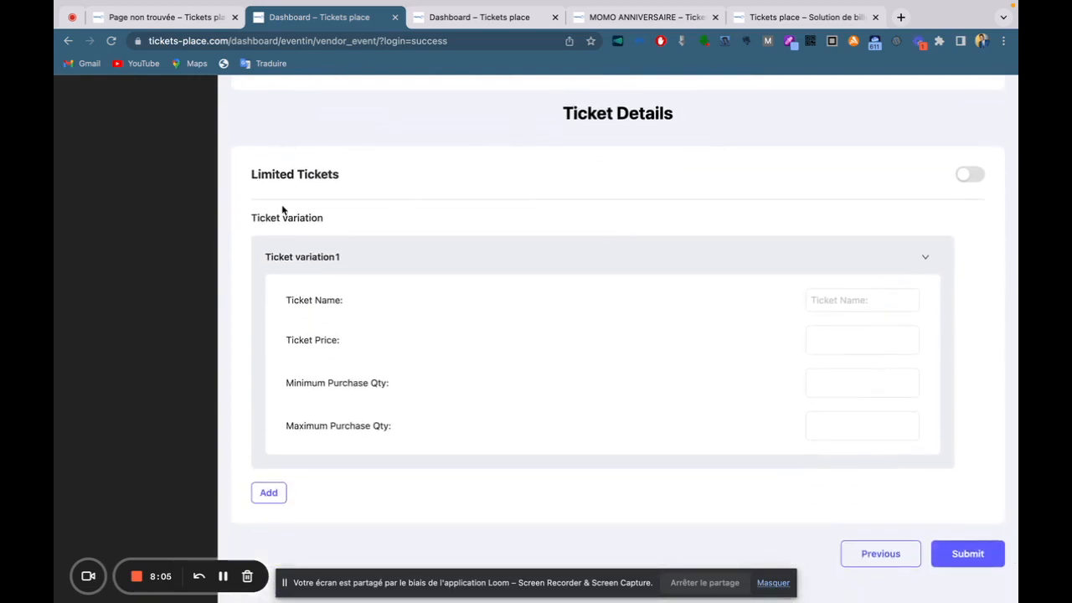
{"action": "left_click", "coordinate": [972, 178]}
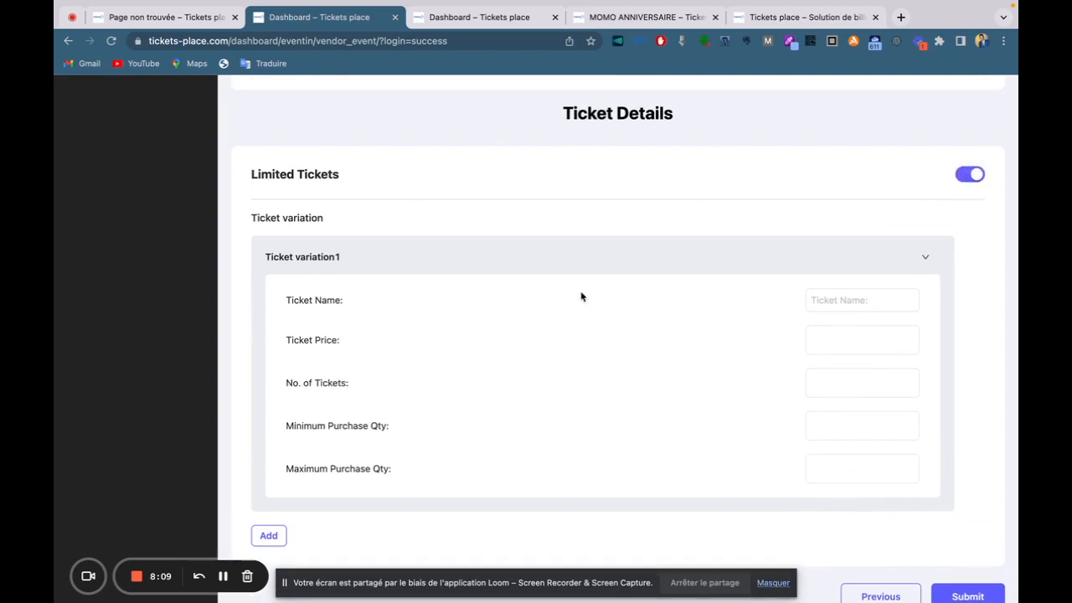
Add a second ticket variation to the event.
{"action": "scroll", "coordinate": [581, 296], "scroll_direction": "down", "scroll_amount": 2}
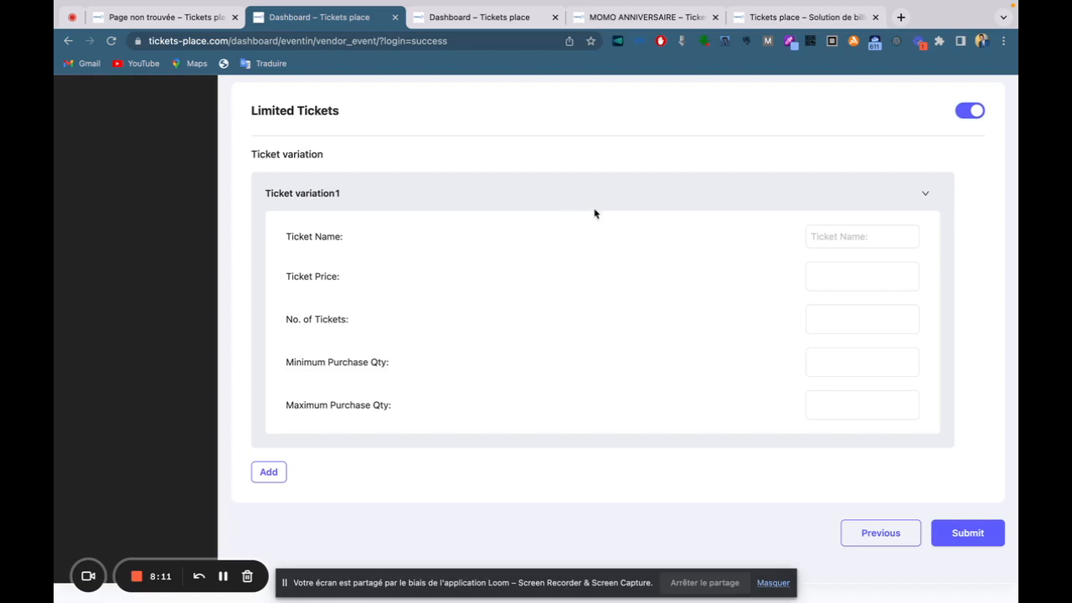
{"action": "left_click", "coordinate": [267, 474]}
{"action": "scroll", "coordinate": [368, 467], "scroll_direction": "down", "scroll_amount": 2}
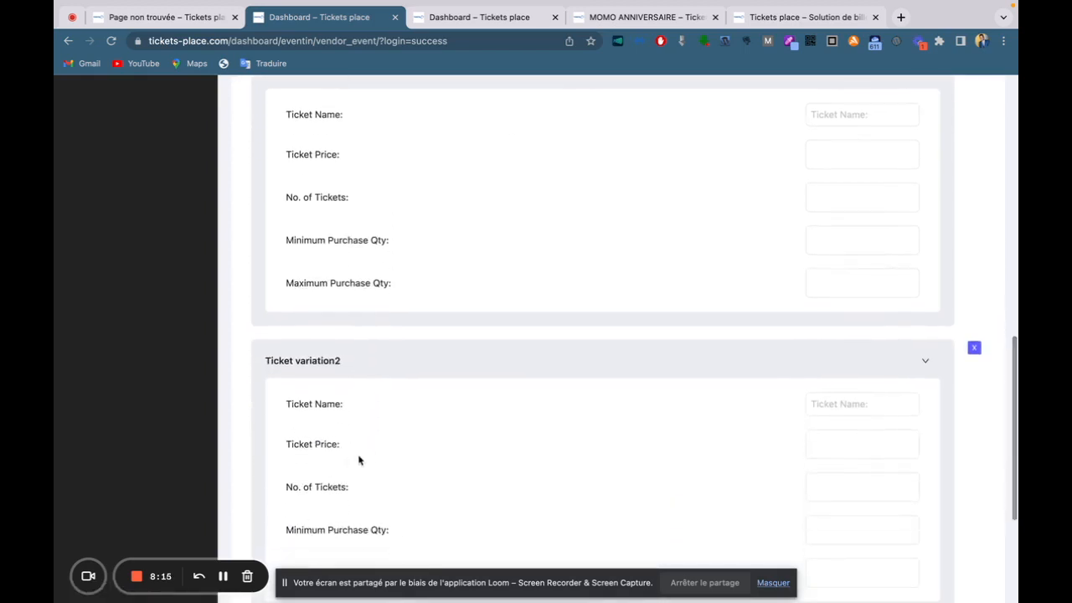
{"action": "scroll", "coordinate": [349, 461], "scroll_direction": "down", "scroll_amount": 1}
{"action": "scroll", "coordinate": [378, 443], "scroll_direction": "up", "scroll_amount": 1}
{"action": "scroll", "coordinate": [378, 448], "scroll_direction": "up", "scroll_amount": 2}
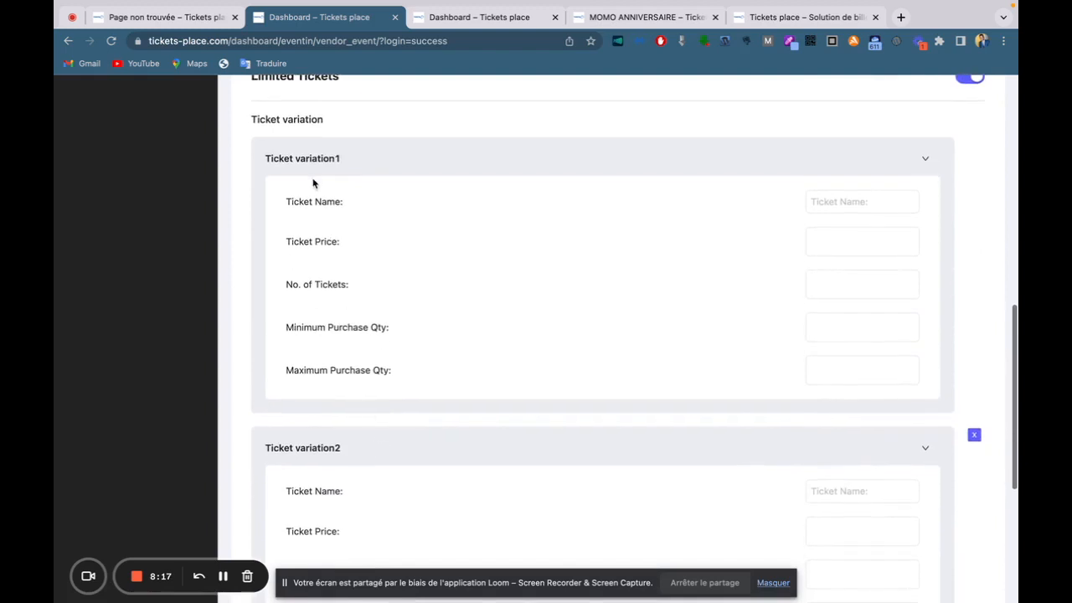
Fill Ticket variation1 as 'Standard', price 5000, with 500 tickets.
{"action": "left_click", "coordinate": [826, 197]}
{"action": "type", "text": "Stamdard"}
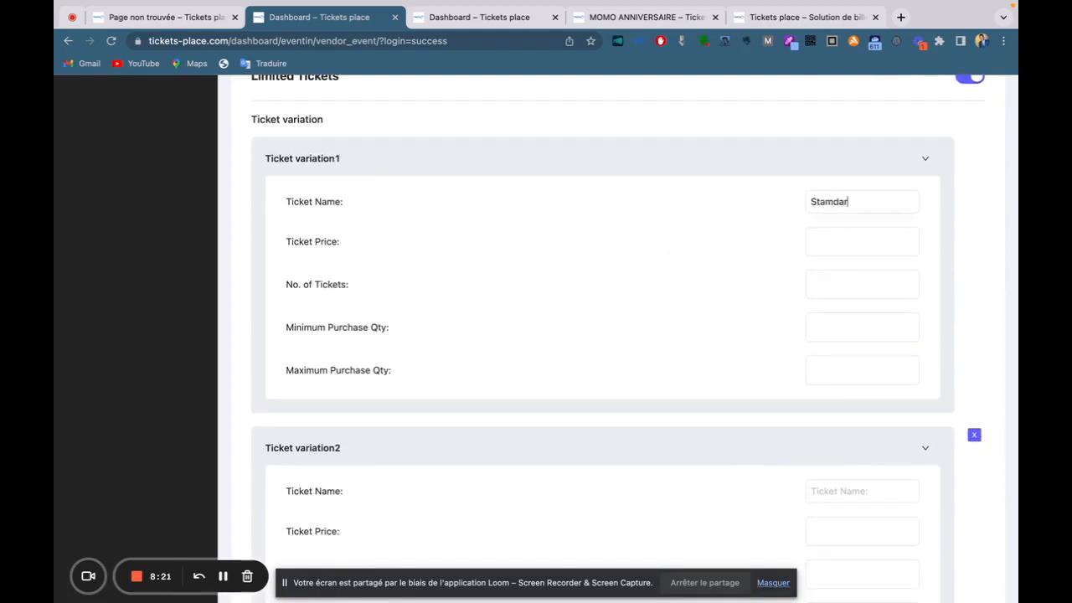
{"action": "left_click", "coordinate": [831, 202]}
{"action": "key", "text": "BackSpace"}
{"action": "type", "text": "n"}
{"action": "left_click", "coordinate": [833, 244]}
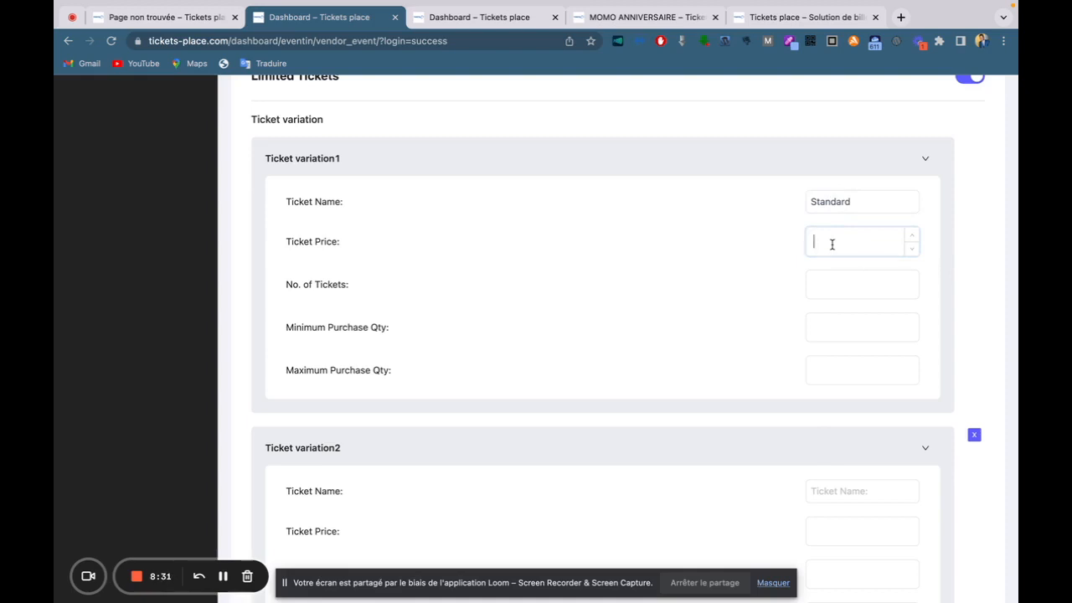
{"action": "type", "text": "5000"}
{"action": "left_click", "coordinate": [835, 287]}
{"action": "type", "text": "%))"}
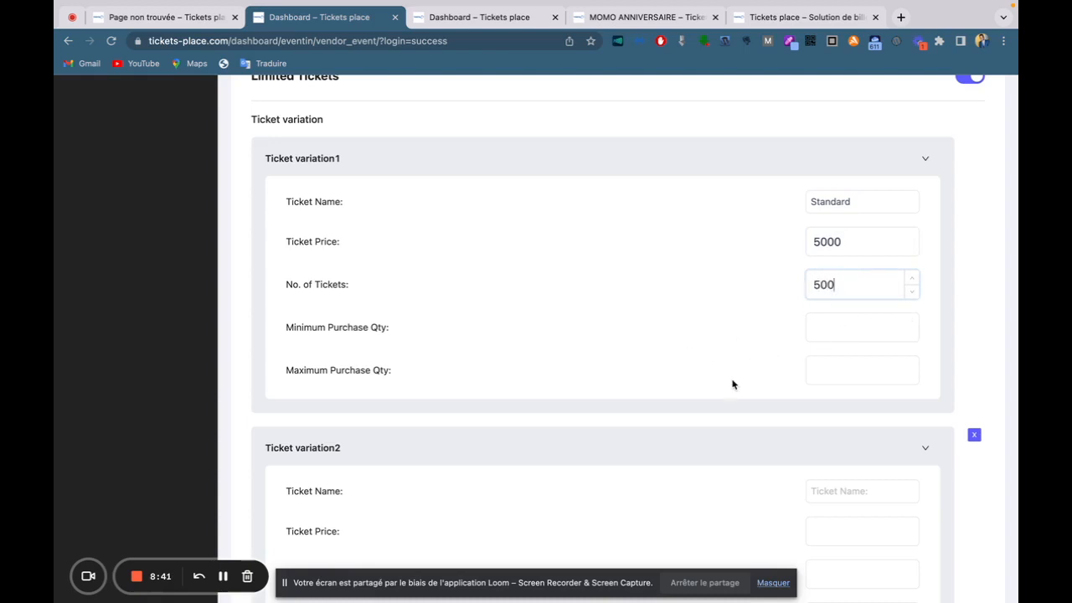
{"action": "scroll", "coordinate": [732, 384], "scroll_direction": "down", "scroll_amount": 1}
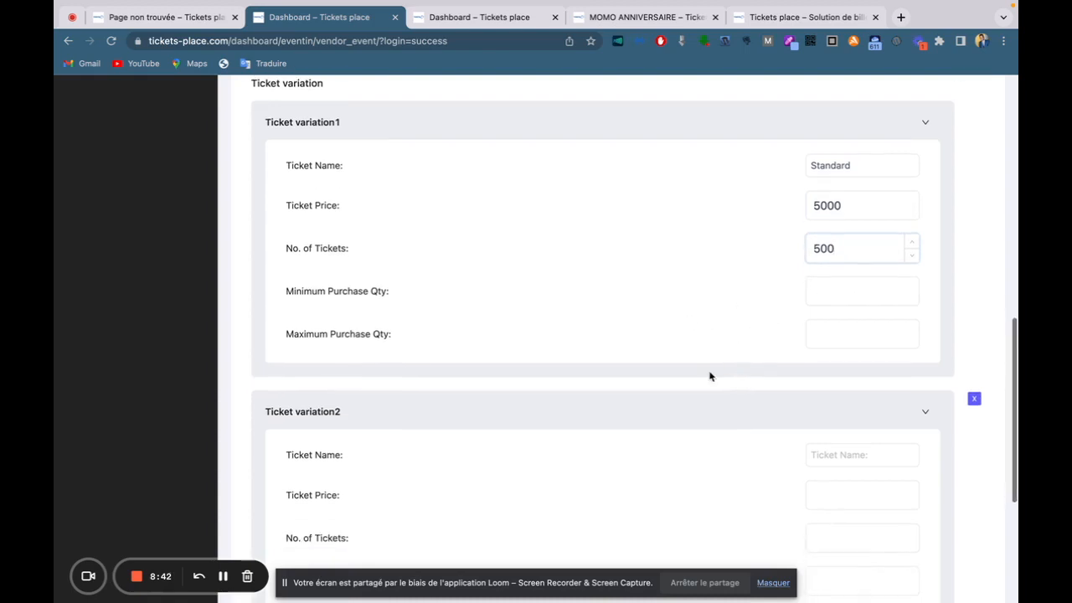
{"action": "left_click", "coordinate": [842, 294]}
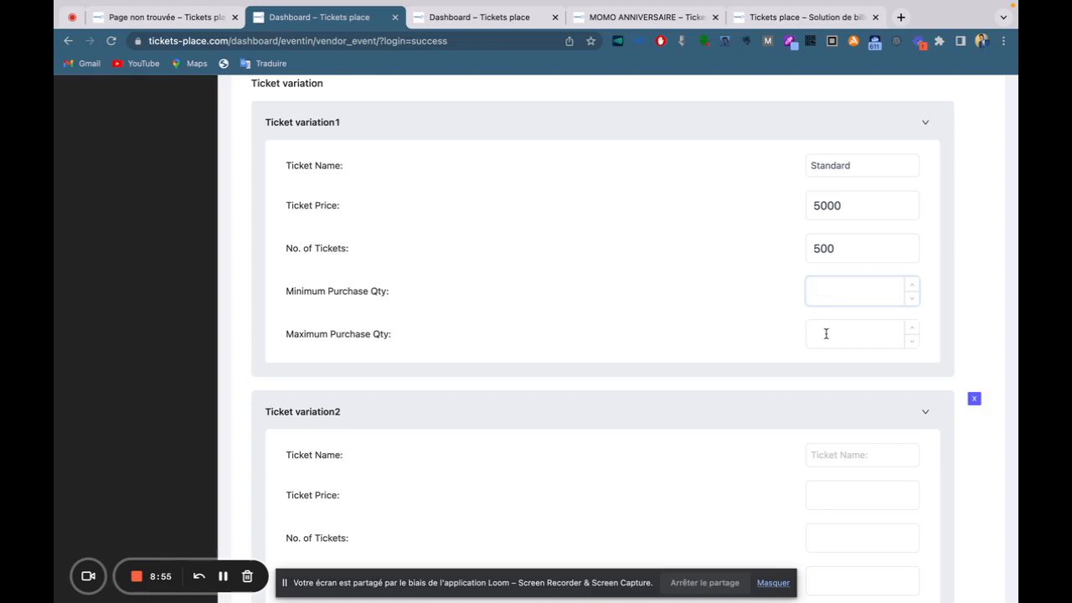
{"action": "scroll", "coordinate": [517, 342], "scroll_direction": "down", "scroll_amount": 3}
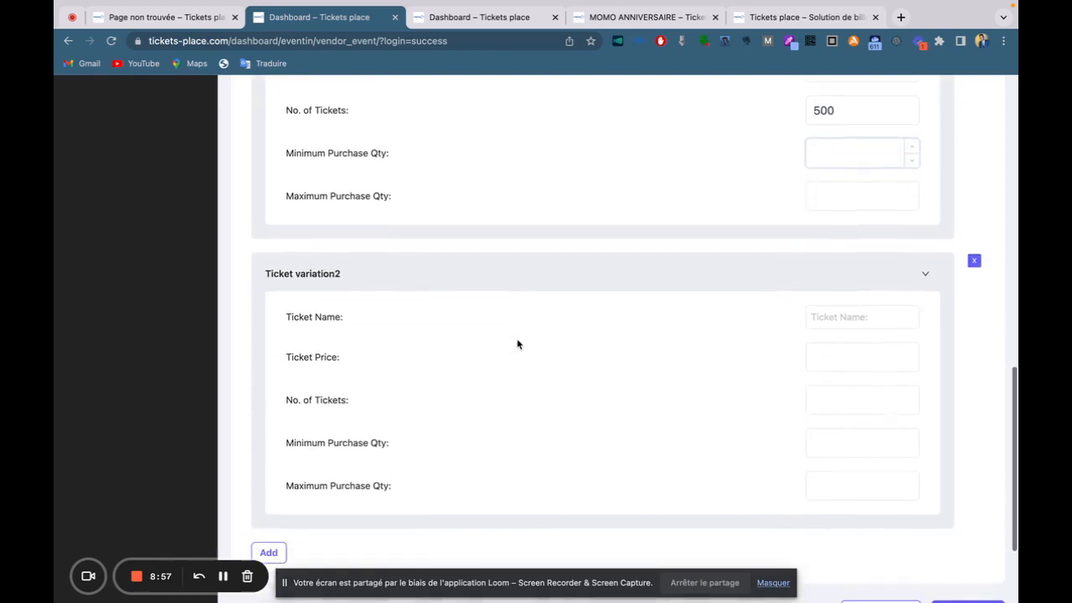
Fill Ticket variation2 as 'VIP', price 25000, with 200 tickets.
{"action": "left_click", "coordinate": [846, 318]}
{"action": "type", "text": "VIP"}
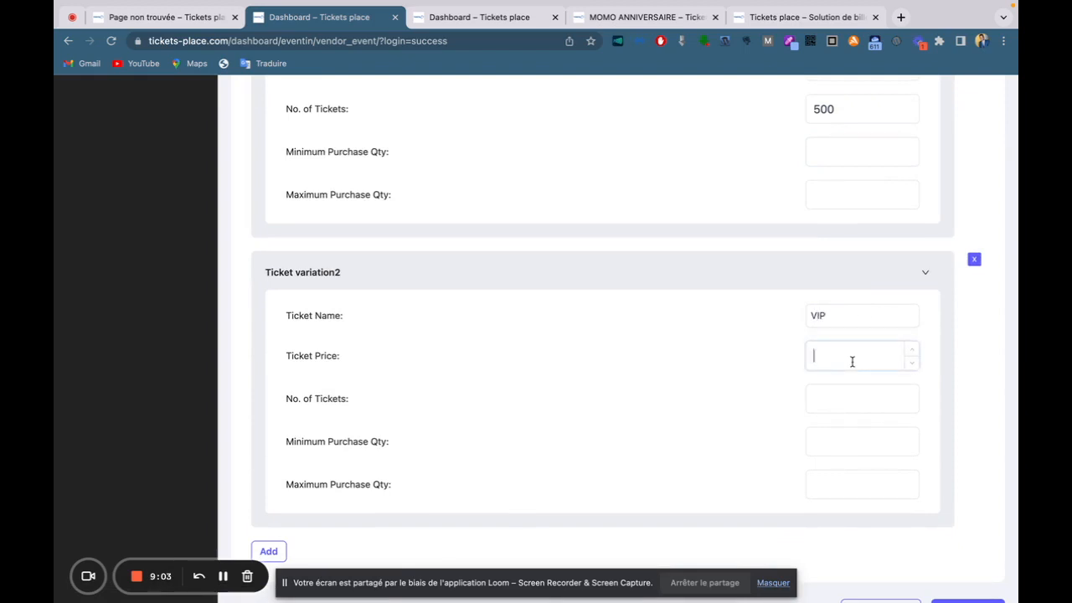
{"action": "type", "text": "25000"}
{"action": "left_click", "coordinate": [817, 401]}
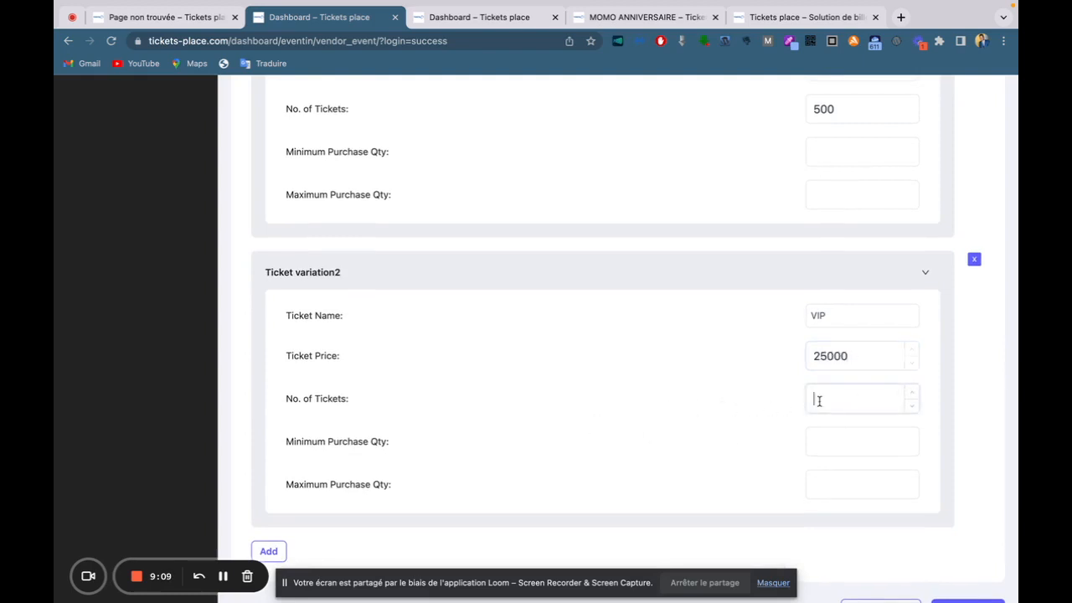
{"action": "type", "text": "200"}
{"action": "scroll", "coordinate": [577, 457], "scroll_direction": "down", "scroll_amount": 2}
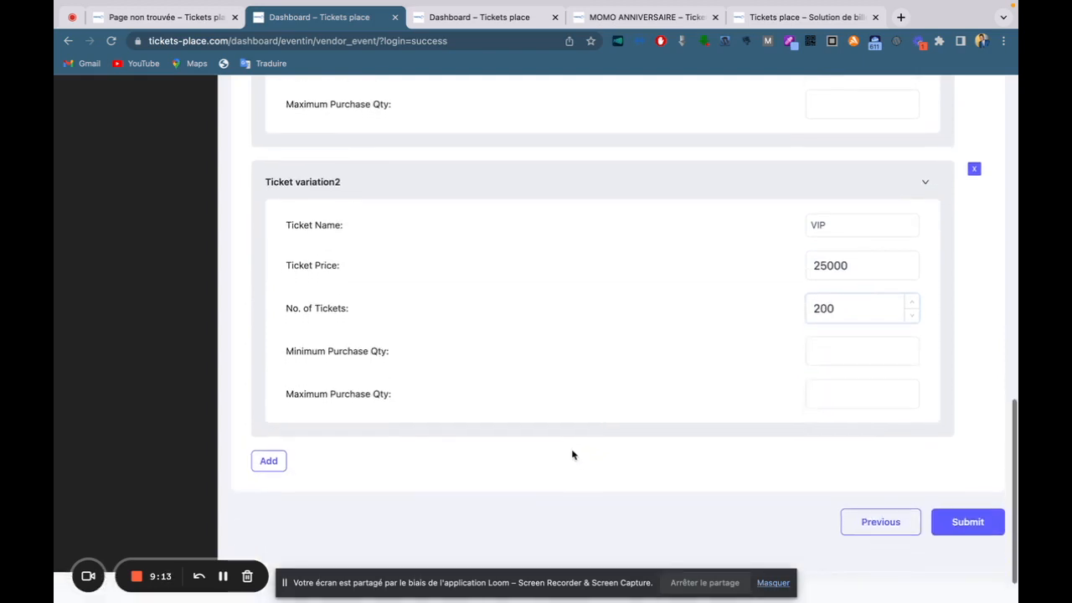
{"action": "scroll", "coordinate": [896, 378], "scroll_direction": "down", "scroll_amount": 1}
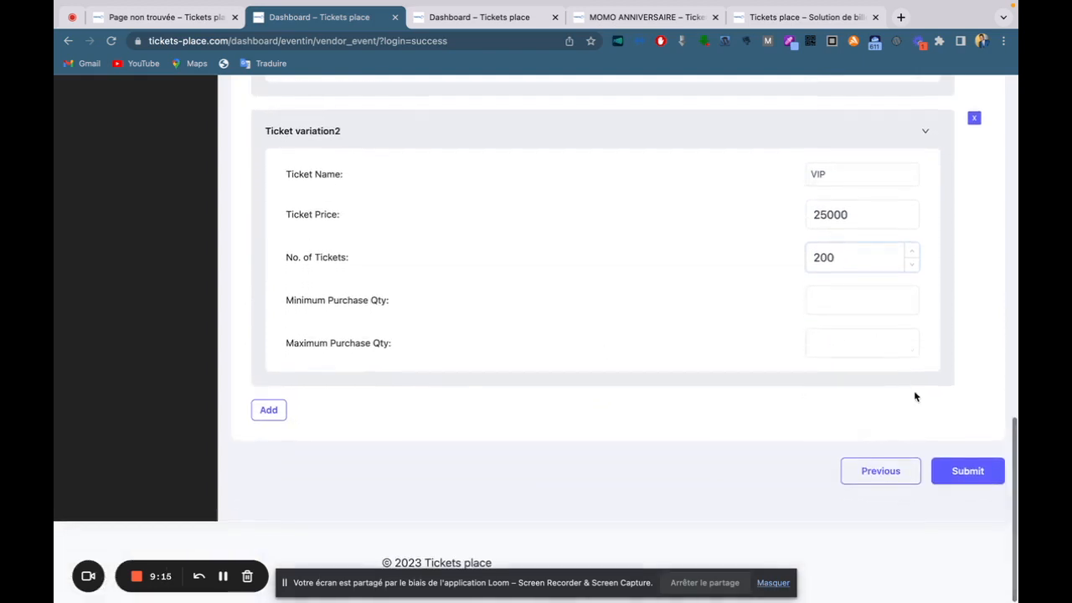
{"action": "scroll", "coordinate": [591, 323], "scroll_direction": "up", "scroll_amount": 12}
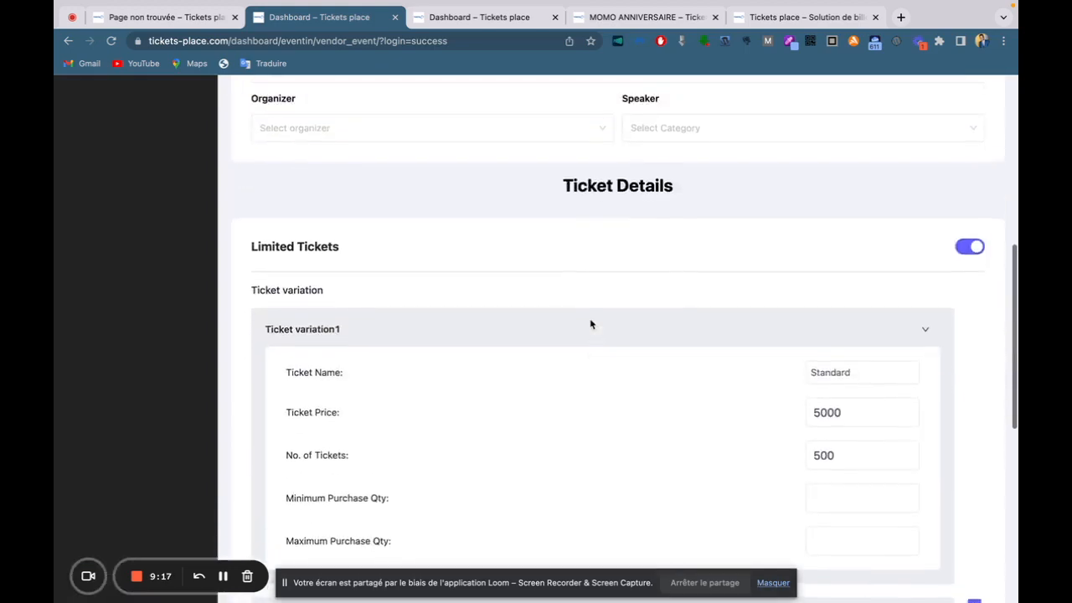
{"action": "scroll", "coordinate": [591, 322], "scroll_direction": "up", "scroll_amount": 4}
{"action": "scroll", "coordinate": [592, 321], "scroll_direction": "down", "scroll_amount": 16}
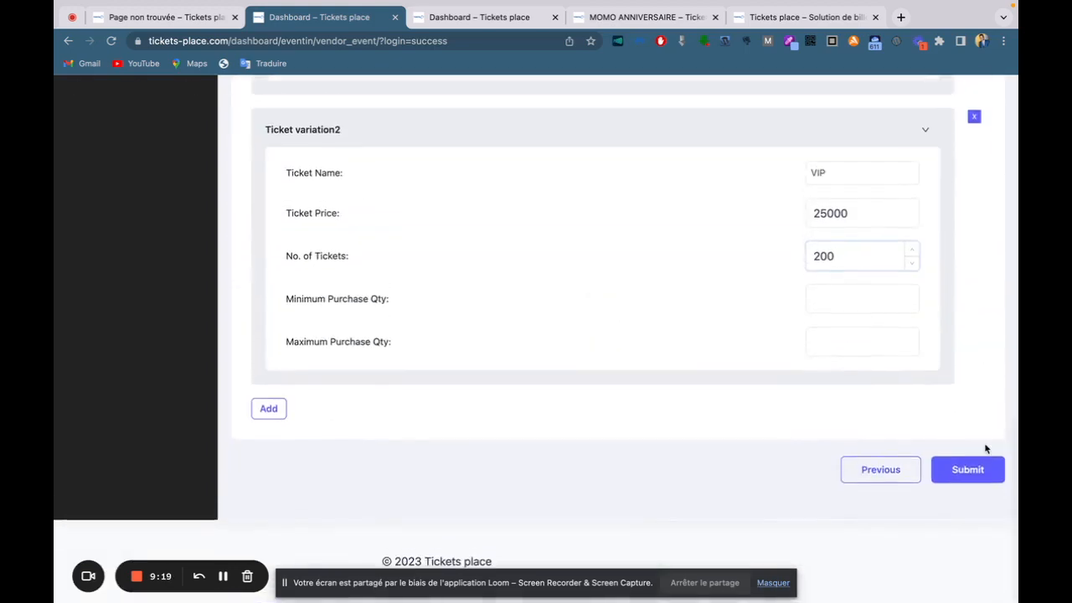
Submit the event and return to the events list.
{"action": "left_click", "coordinate": [968, 471]}
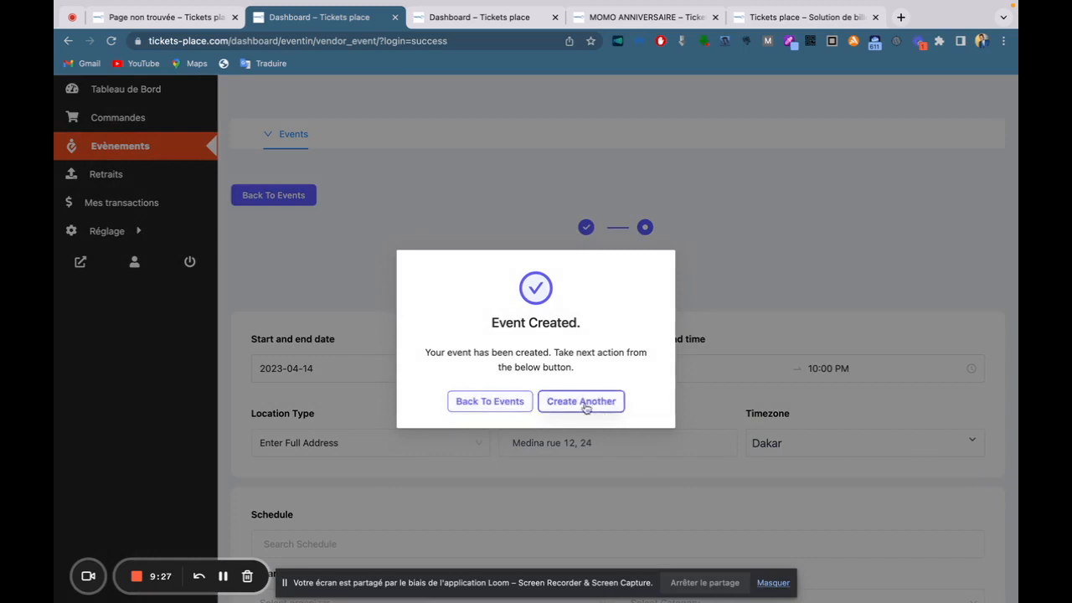
{"action": "left_click", "coordinate": [479, 402]}
{"action": "scroll", "coordinate": [475, 406], "scroll_direction": "down", "scroll_amount": 1}
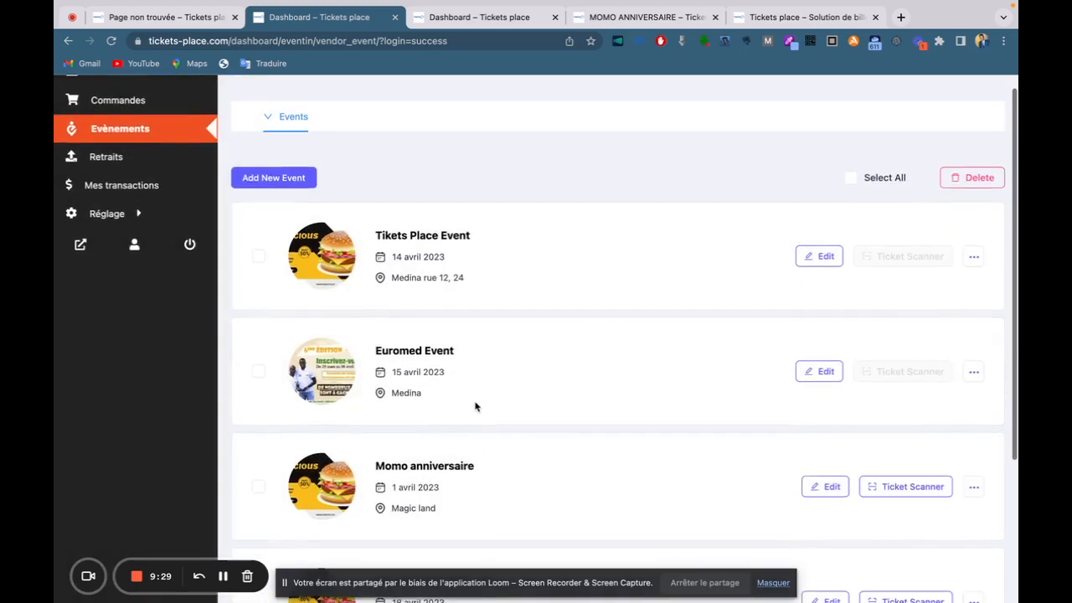
{"action": "scroll", "coordinate": [475, 406], "scroll_direction": "up", "scroll_amount": 1}
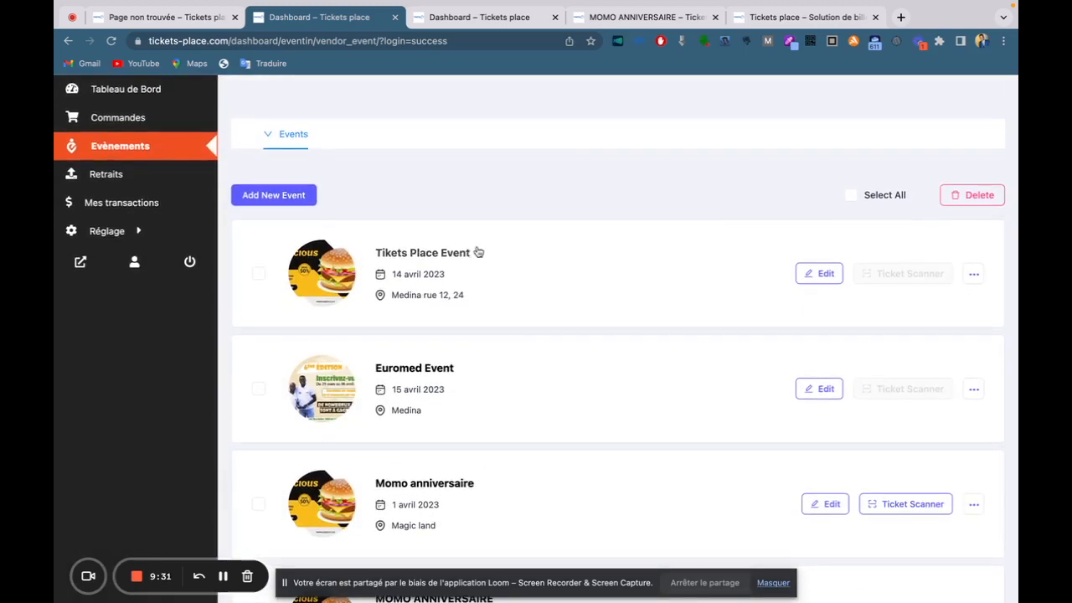
Preview the public page of Tikets Place Event from its options menu.
{"action": "right_click", "coordinate": [975, 278]}
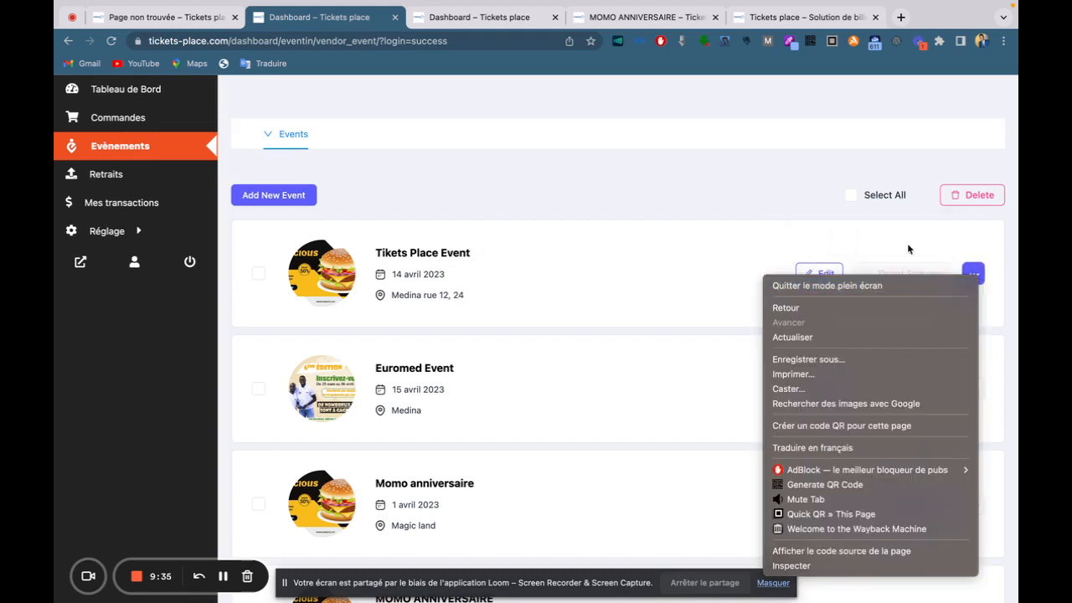
{"action": "left_click", "coordinate": [890, 243]}
{"action": "left_click", "coordinate": [973, 274]}
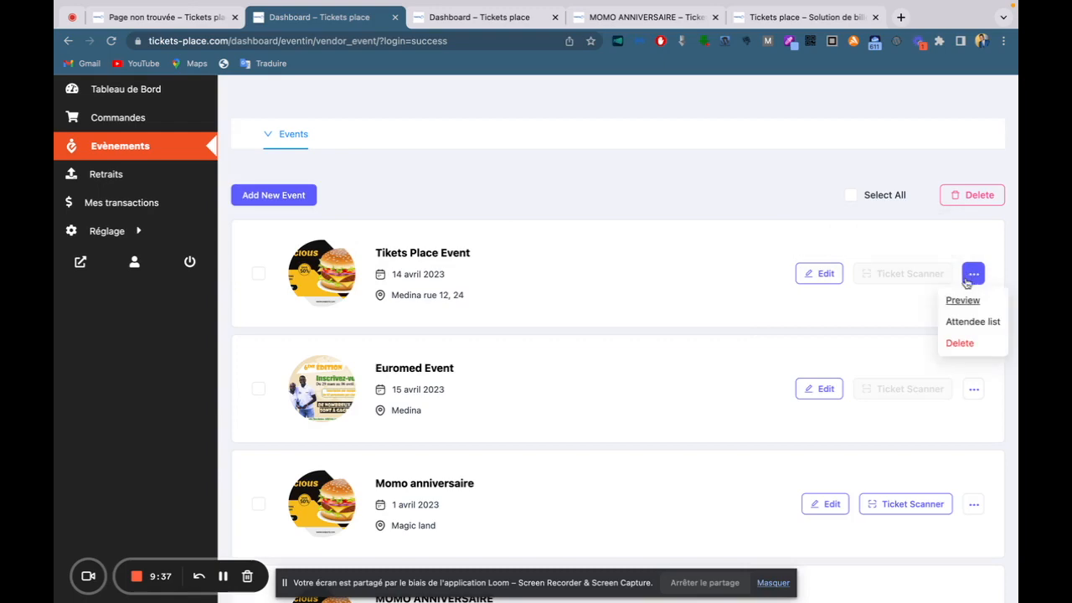
{"action": "left_click", "coordinate": [963, 300]}
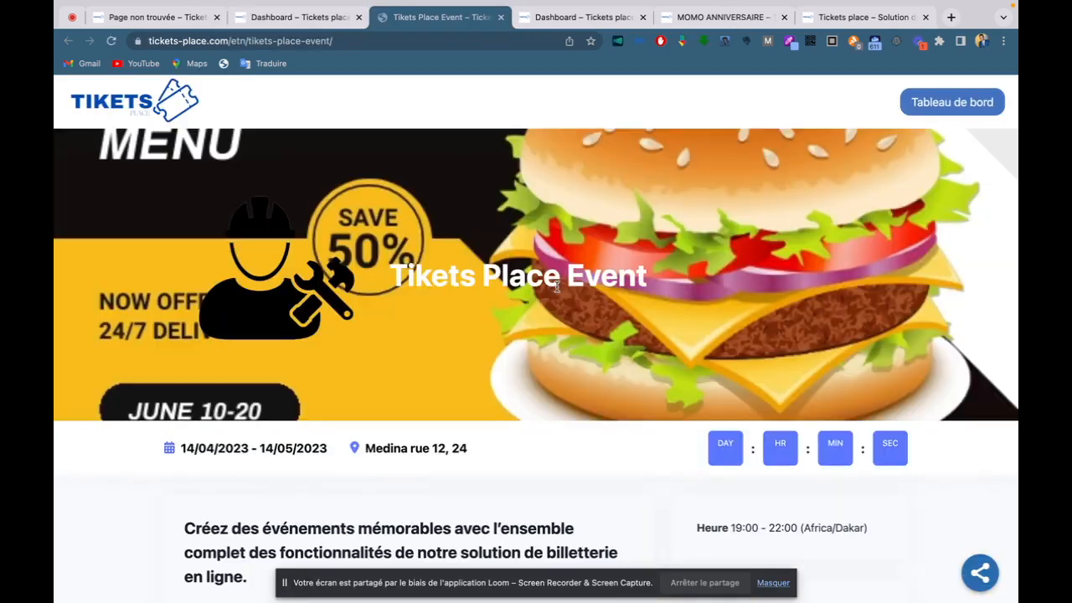
Scroll down the Tikets Place Event page toward the ticket purchase panel.
{"action": "scroll", "coordinate": [556, 286], "scroll_direction": "down", "scroll_amount": 1}
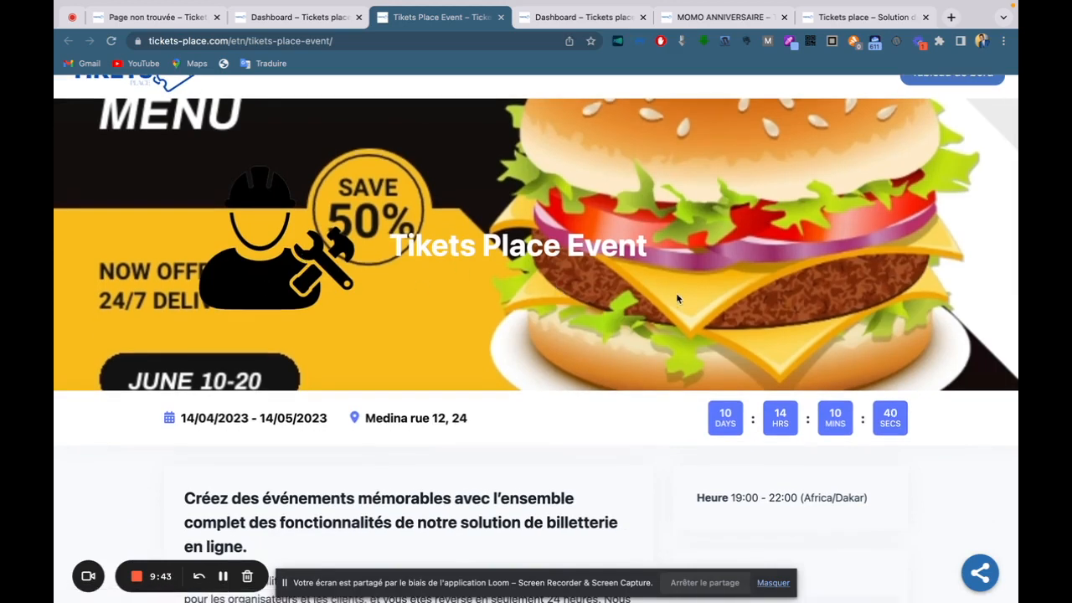
{"action": "scroll", "coordinate": [677, 299], "scroll_direction": "down", "scroll_amount": 5}
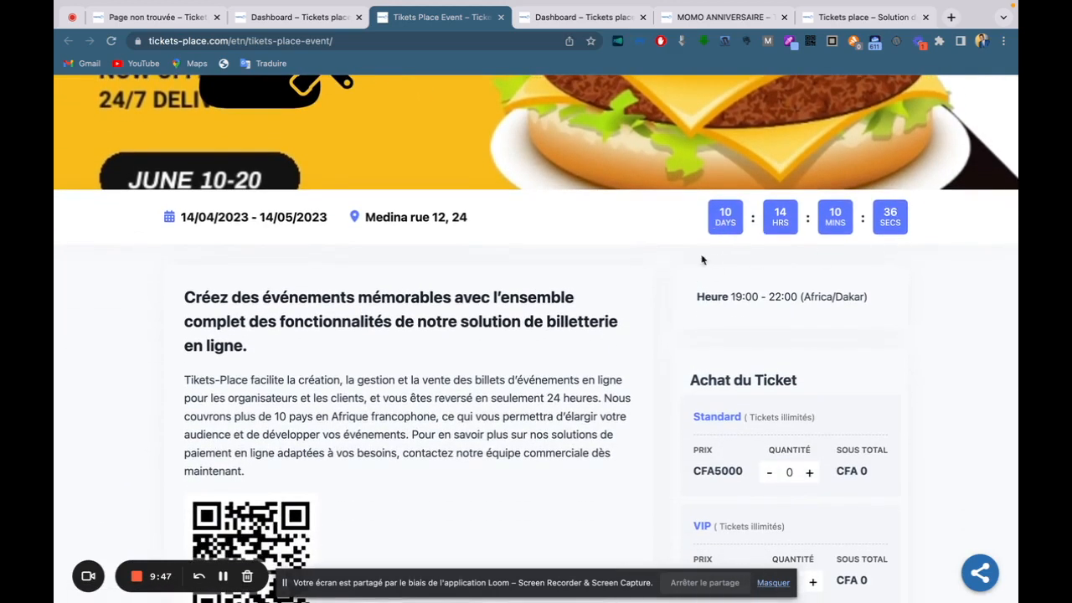
{"action": "scroll", "coordinate": [402, 355], "scroll_direction": "down", "scroll_amount": 1}
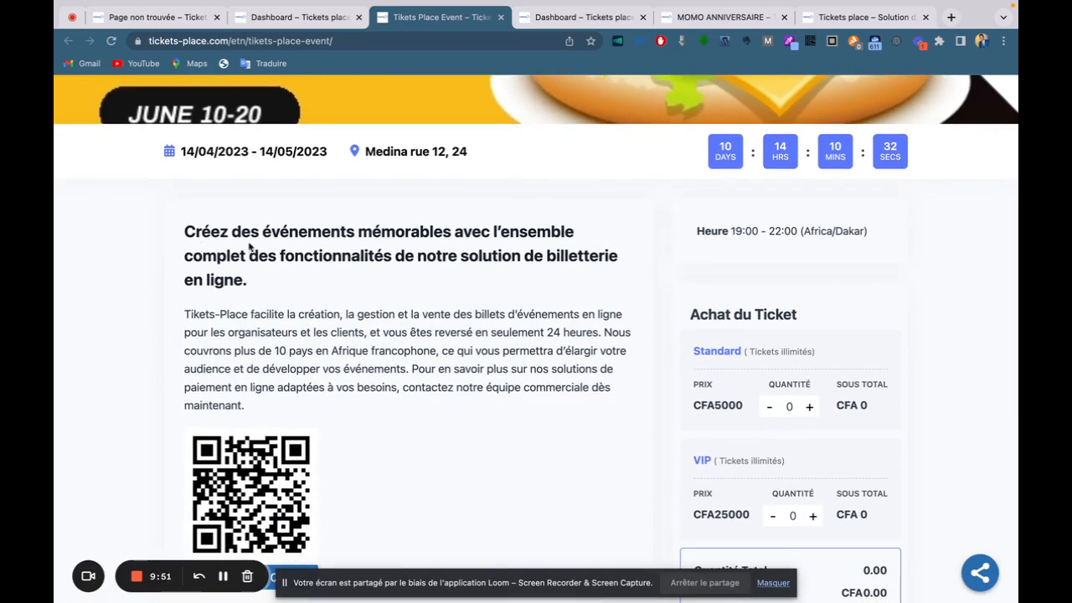
{"action": "scroll", "coordinate": [437, 337], "scroll_direction": "down", "scroll_amount": 1}
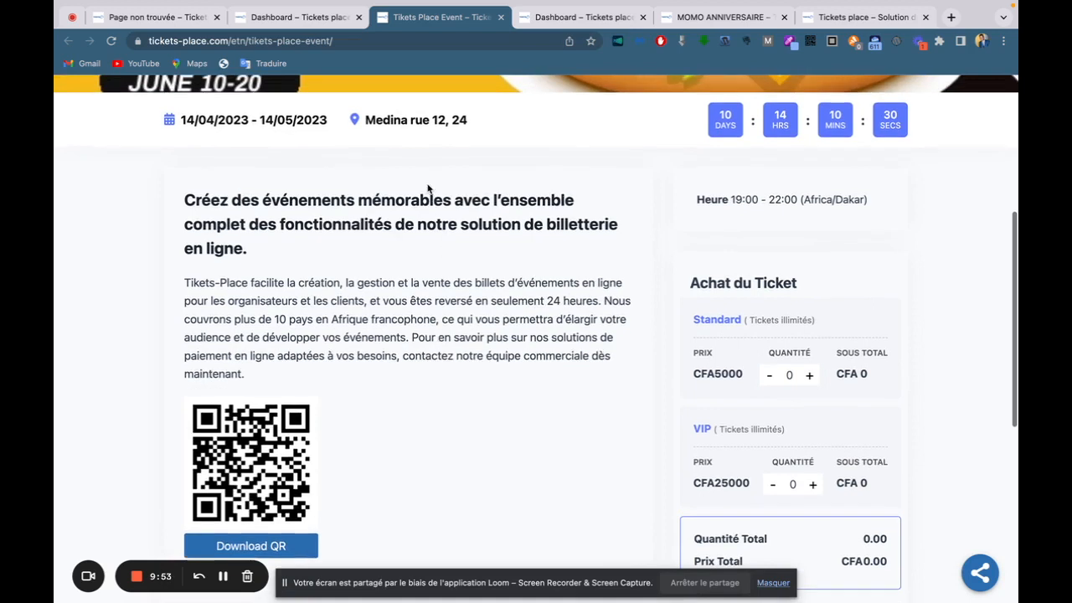
{"action": "left_click_drag", "start_coordinate": [362, 120], "coordinate": [486, 135]}
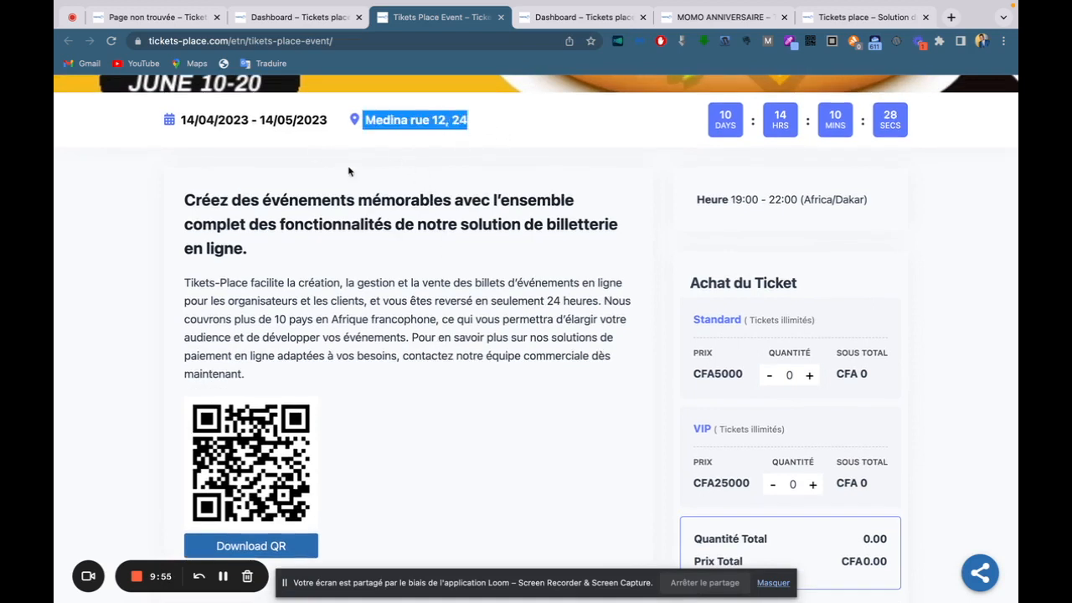
{"action": "scroll", "coordinate": [512, 370], "scroll_direction": "down", "scroll_amount": 2}
{"action": "scroll", "coordinate": [511, 368], "scroll_direction": "down", "scroll_amount": 1}
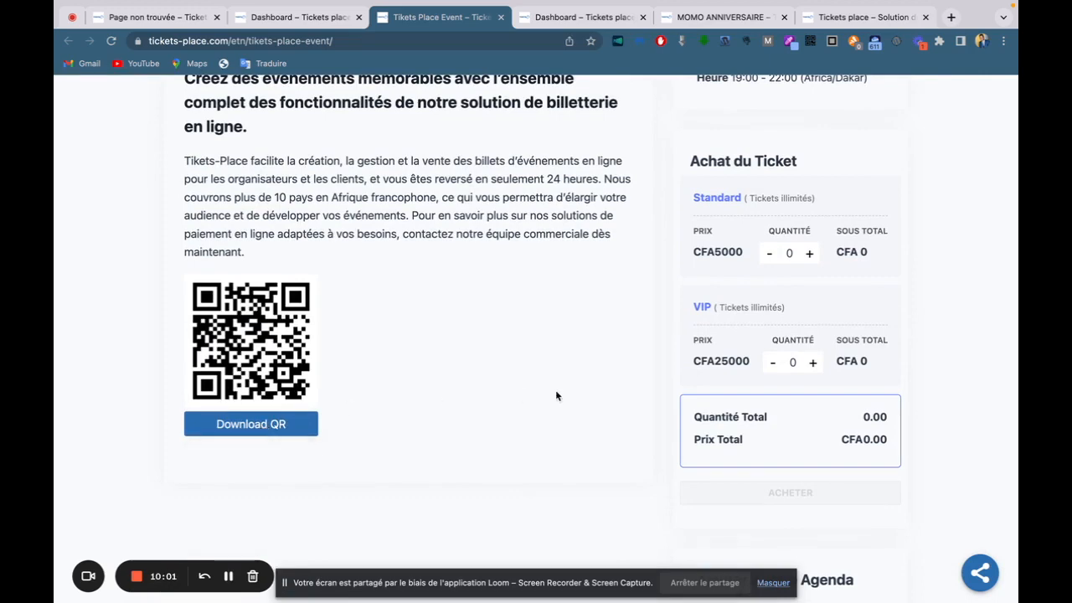
{"action": "scroll", "coordinate": [556, 391], "scroll_direction": "up", "scroll_amount": 1}
{"action": "scroll", "coordinate": [555, 391], "scroll_direction": "down", "scroll_amount": 5}
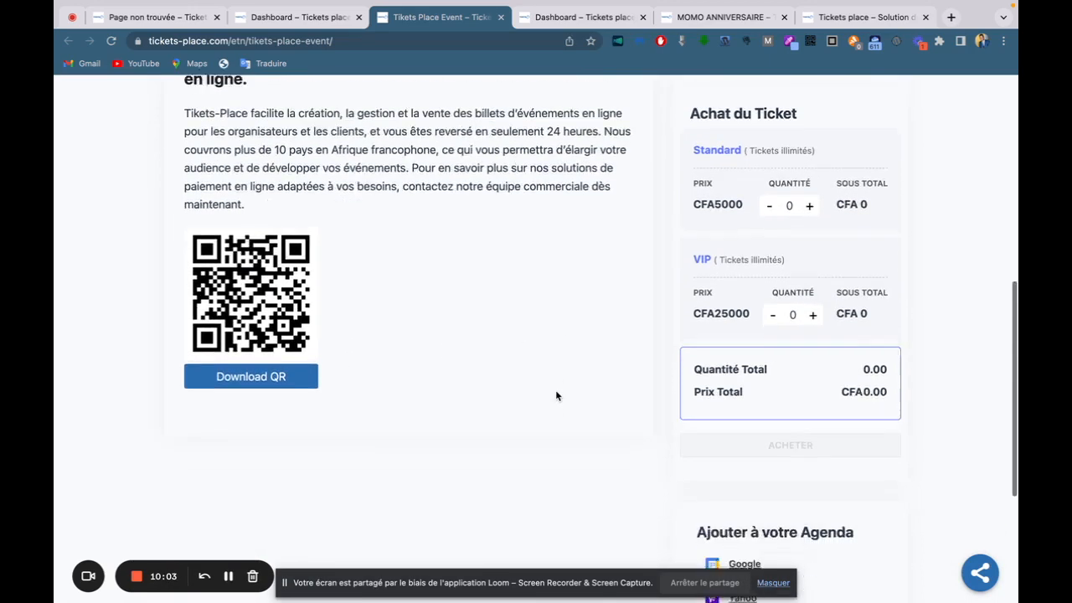
Copy the event page link from the sharing options and return to 'Achat du Ticket'.
{"action": "left_click", "coordinate": [980, 578]}
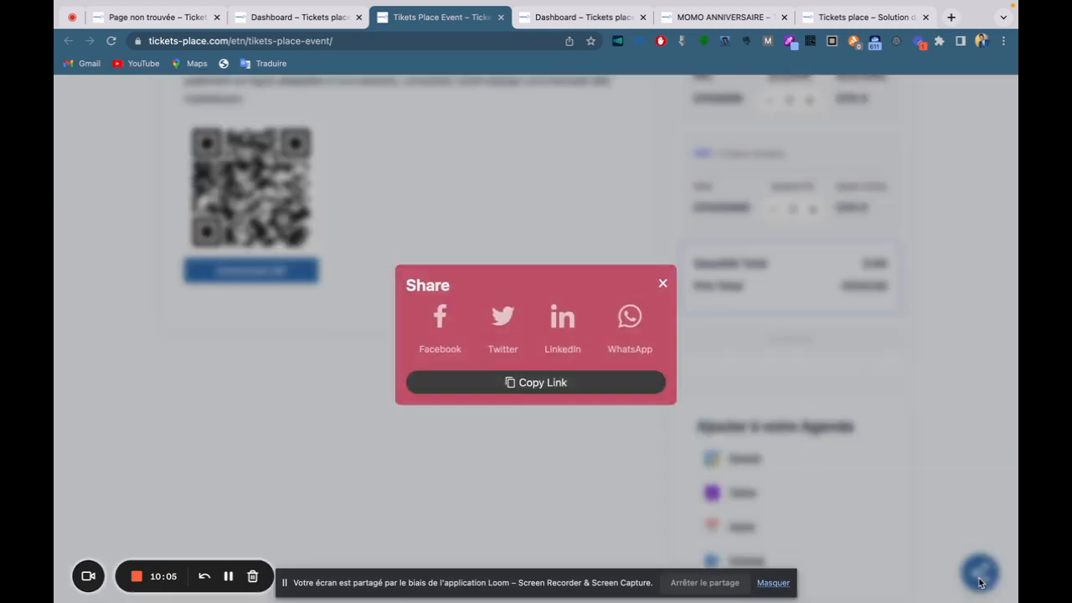
{"action": "left_click", "coordinate": [552, 386]}
{"action": "left_click", "coordinate": [661, 288]}
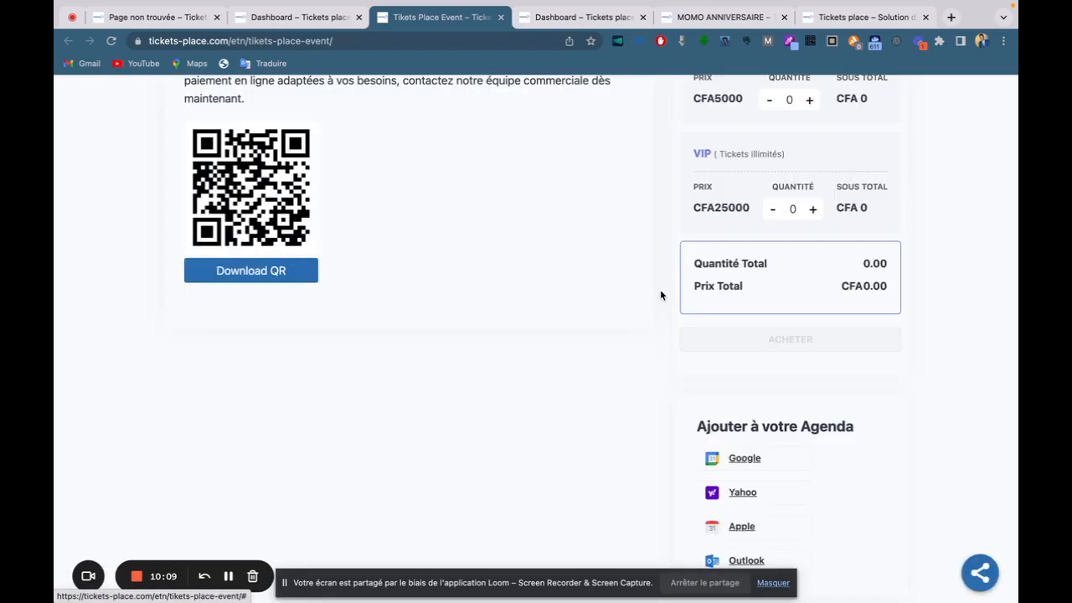
{"action": "scroll", "coordinate": [888, 412], "scroll_direction": "up", "scroll_amount": 10}
{"action": "scroll", "coordinate": [886, 411], "scroll_direction": "down", "scroll_amount": 7}
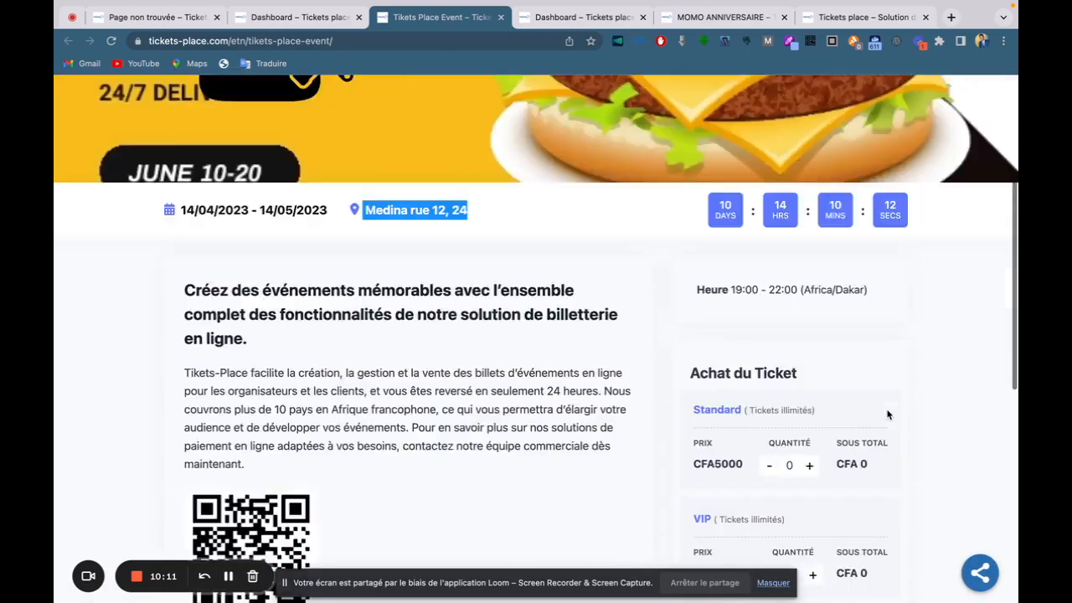
{"action": "scroll", "coordinate": [528, 300], "scroll_direction": "up", "scroll_amount": 2}
{"action": "scroll", "coordinate": [524, 216], "scroll_direction": "up", "scroll_amount": 2}
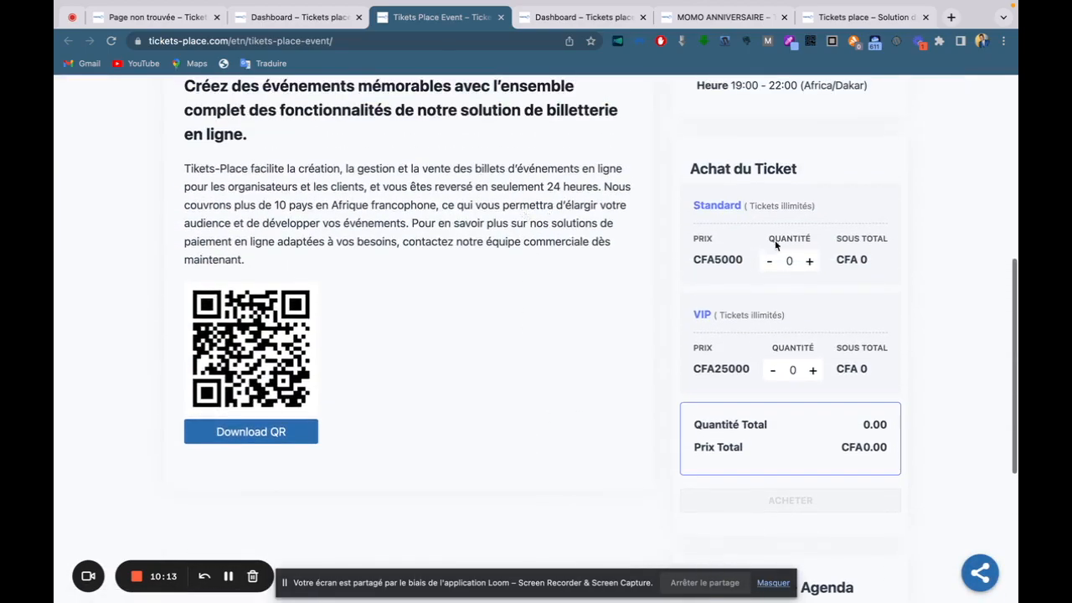
{"action": "scroll", "coordinate": [576, 212], "scroll_direction": "up", "scroll_amount": 2}
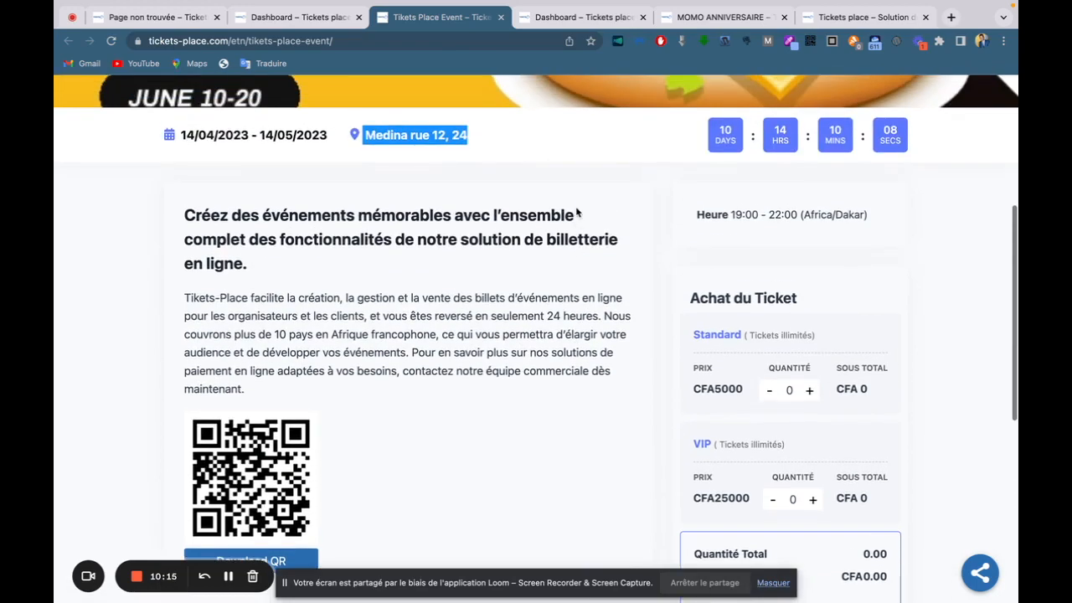
{"action": "scroll", "coordinate": [577, 209], "scroll_direction": "down", "scroll_amount": 3}
{"action": "scroll", "coordinate": [576, 209], "scroll_direction": "up", "scroll_amount": 5}
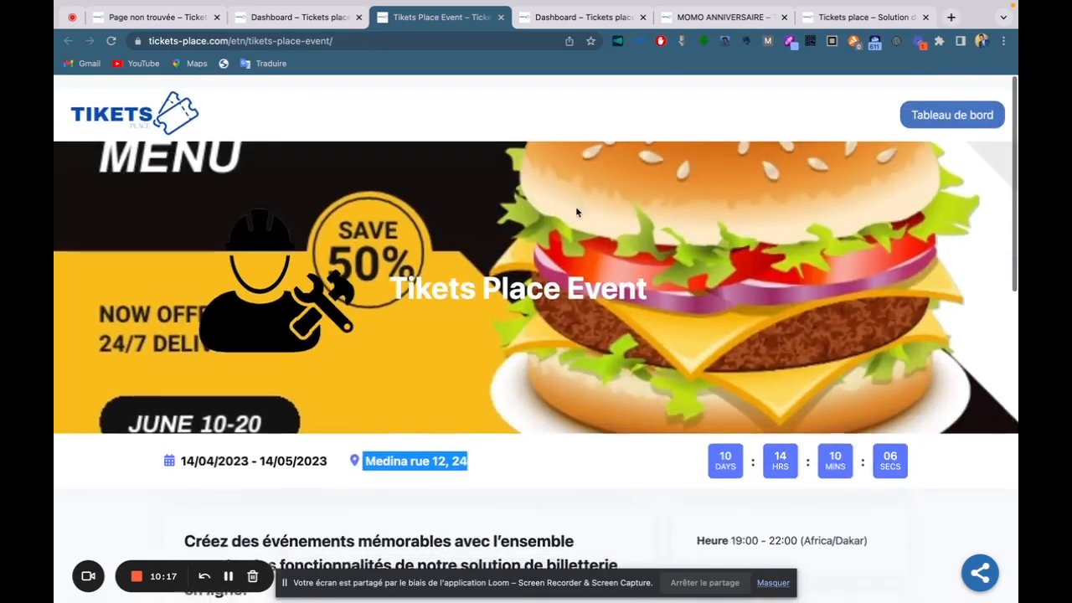
{"action": "scroll", "coordinate": [576, 210], "scroll_direction": "down", "scroll_amount": 5}
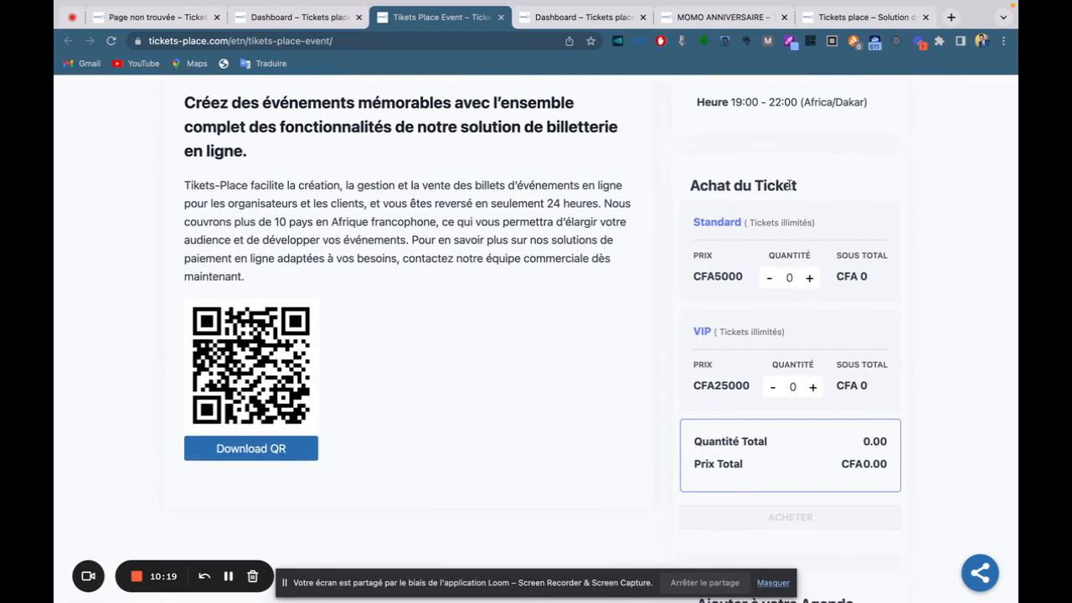
{"action": "scroll", "coordinate": [809, 209], "scroll_direction": "down", "scroll_amount": 1}
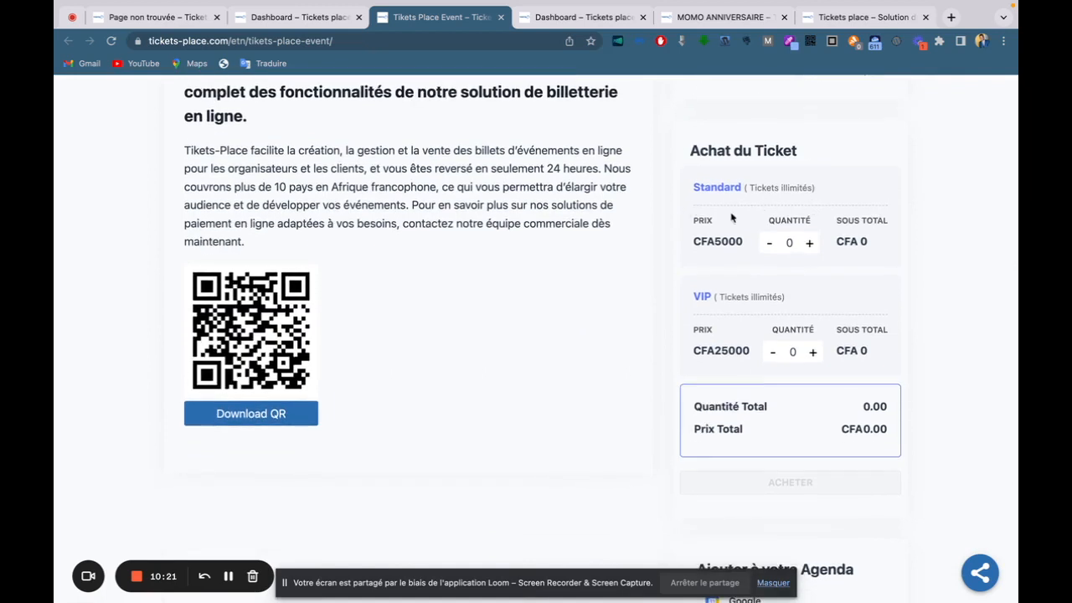
Select one Standard and one VIP ticket, CFA30000 total, and proceed to purchase.
{"action": "left_click", "coordinate": [809, 243]}
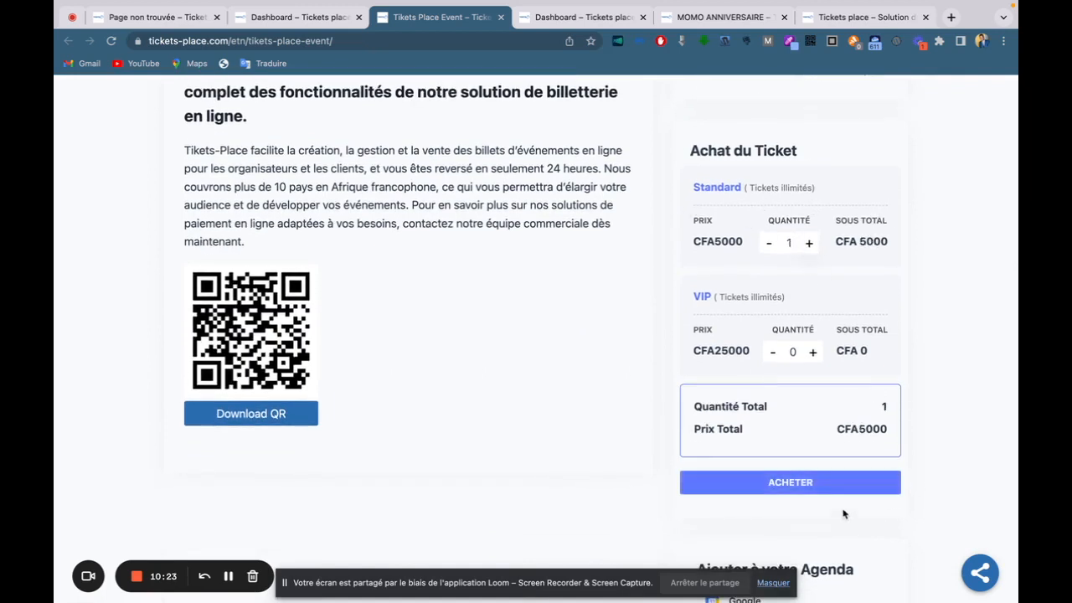
{"action": "left_click", "coordinate": [814, 352]}
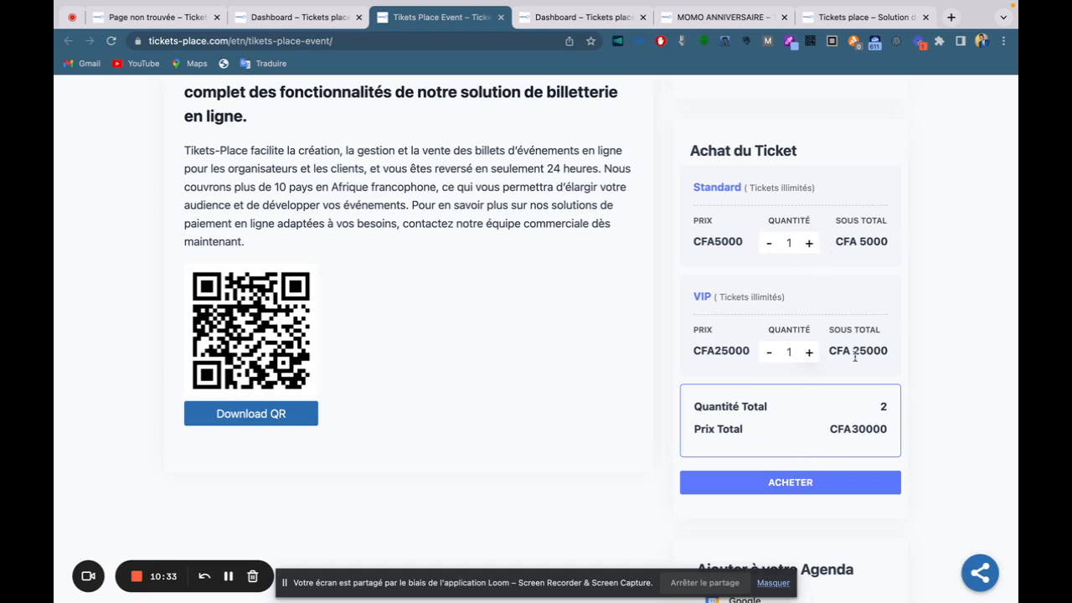
{"action": "left_click", "coordinate": [797, 484]}
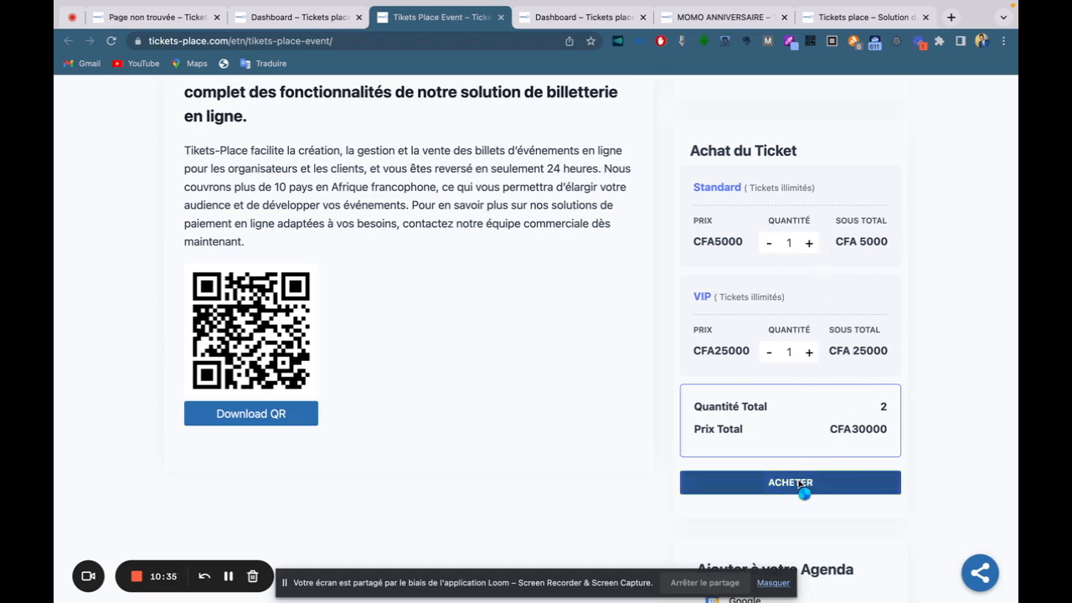
{"action": "scroll", "coordinate": [587, 419], "scroll_direction": "up", "scroll_amount": 1}
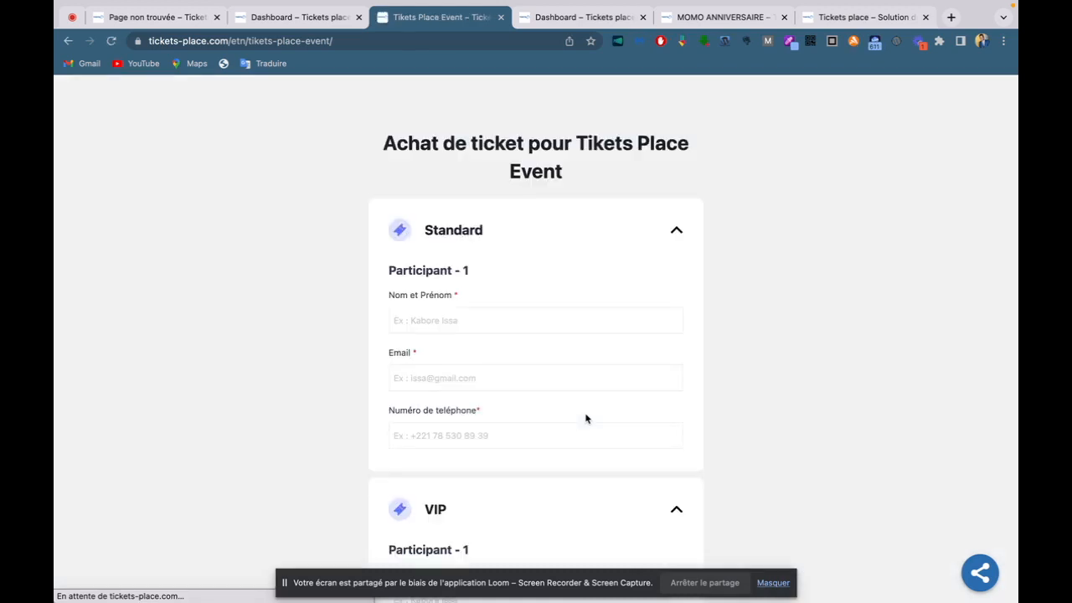
Enter the Standard participant's full name, e-mail address and phone number.
{"action": "scroll", "coordinate": [586, 419], "scroll_direction": "down", "scroll_amount": 1}
{"action": "left_click", "coordinate": [423, 268]}
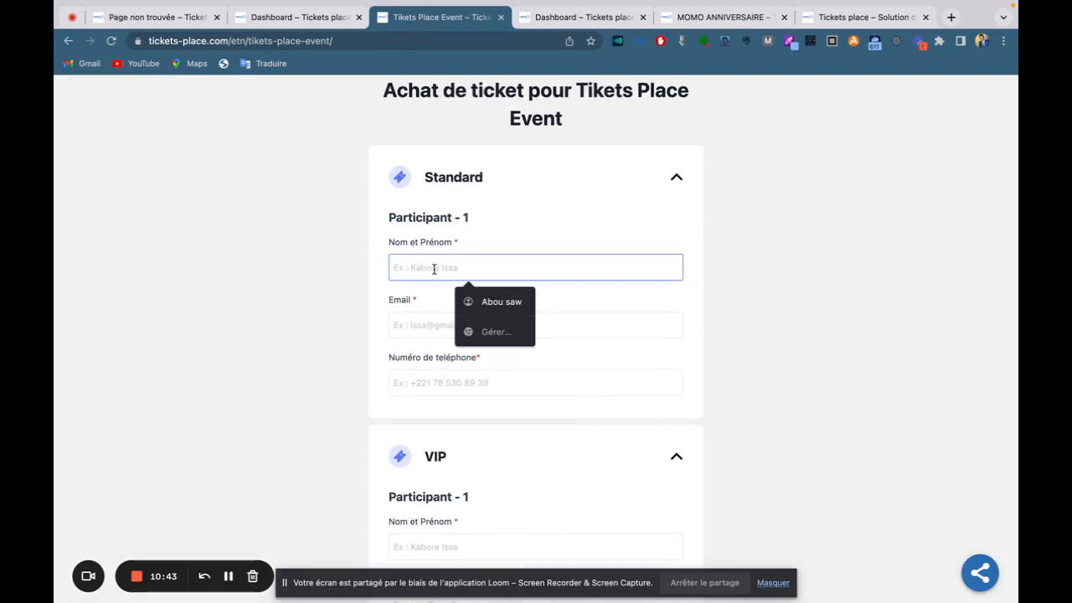
{"action": "type", "text": "J"}
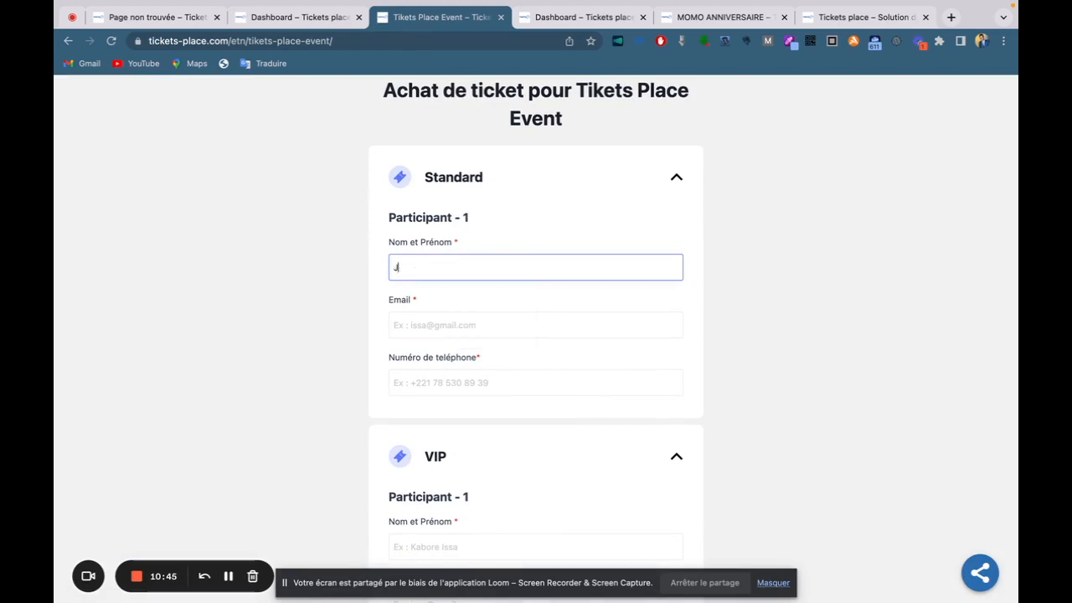
{"action": "type", "text": "onh Doe"}
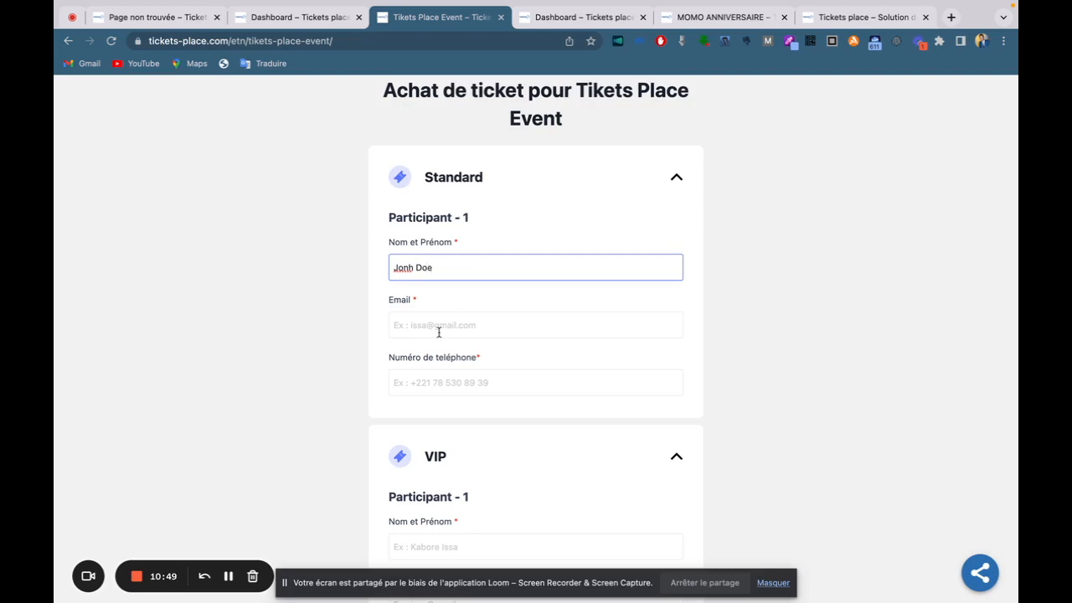
{"action": "left_click", "coordinate": [437, 332]}
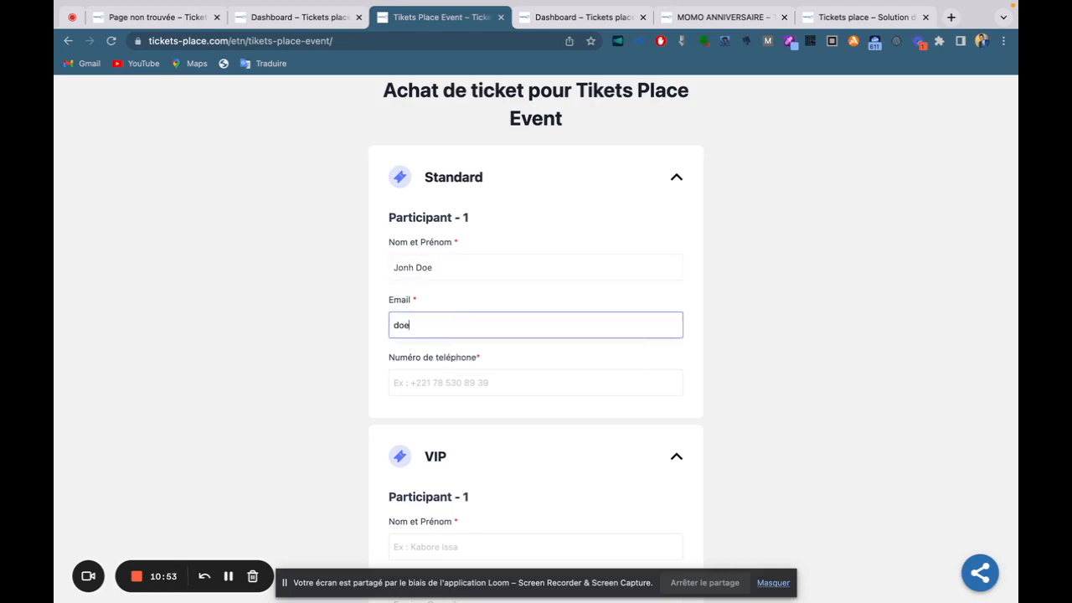
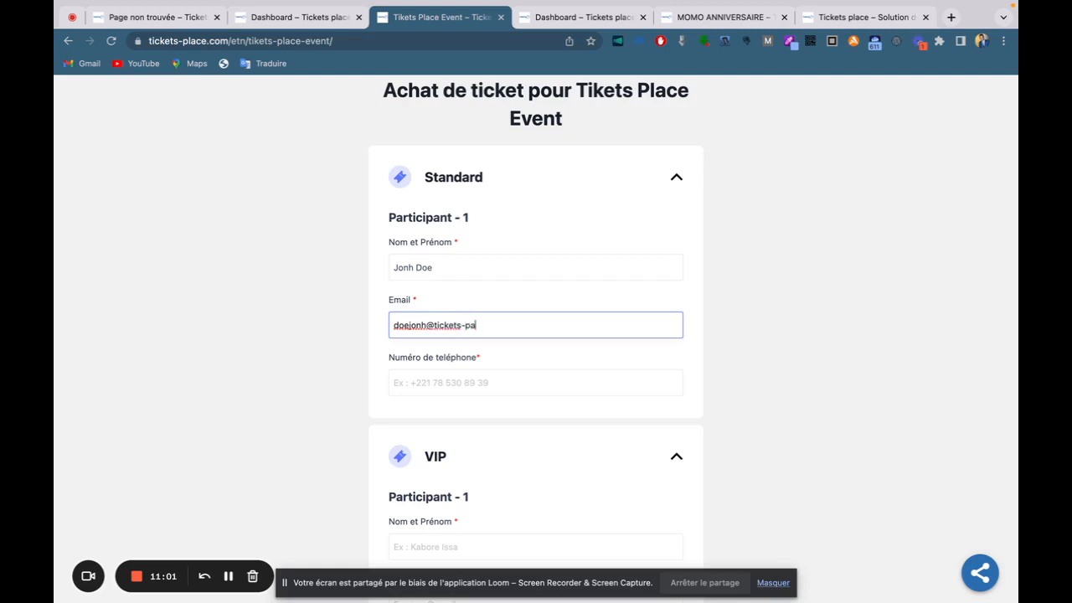
{"action": "left_click", "coordinate": [412, 385]}
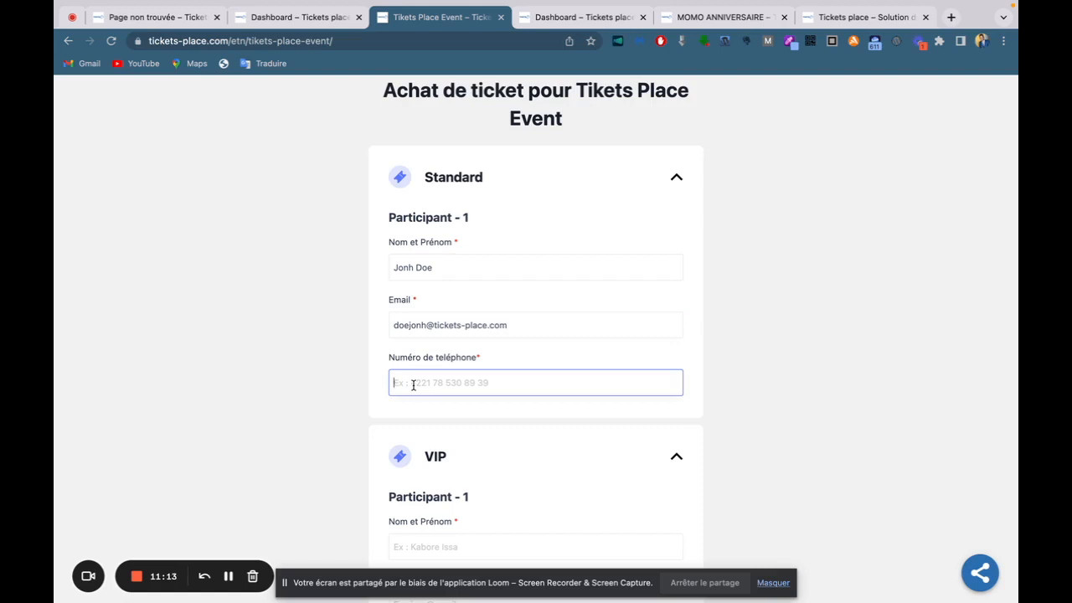
{"action": "type", "text": "67458321"}
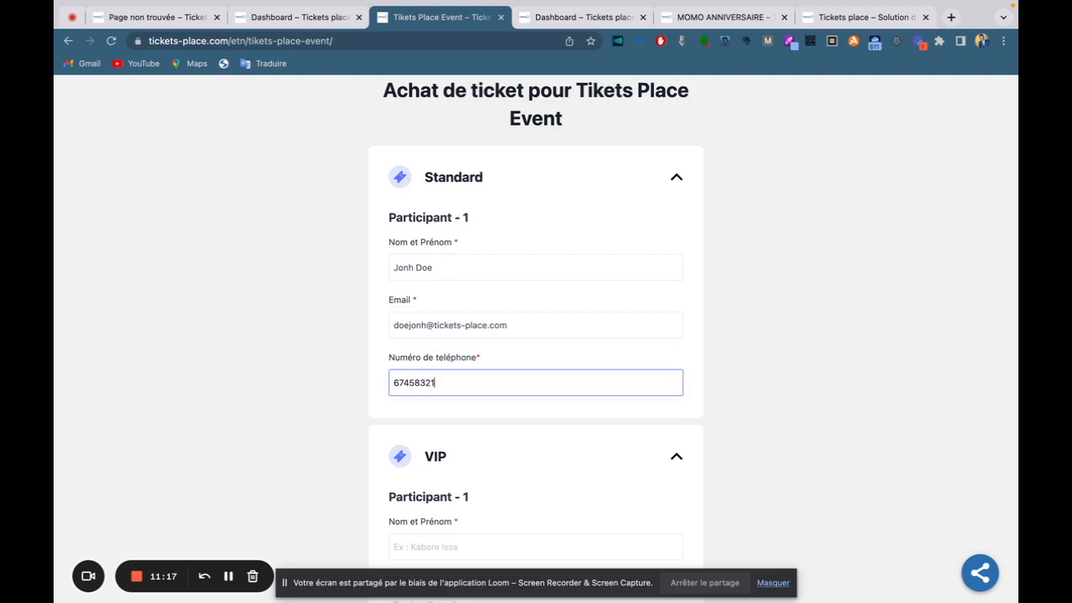
Enter the VIP participant's name, e-mail and phone number, then confirm the details.
{"action": "key", "text": "Tab"}
{"action": "type", "text": "Jo"}
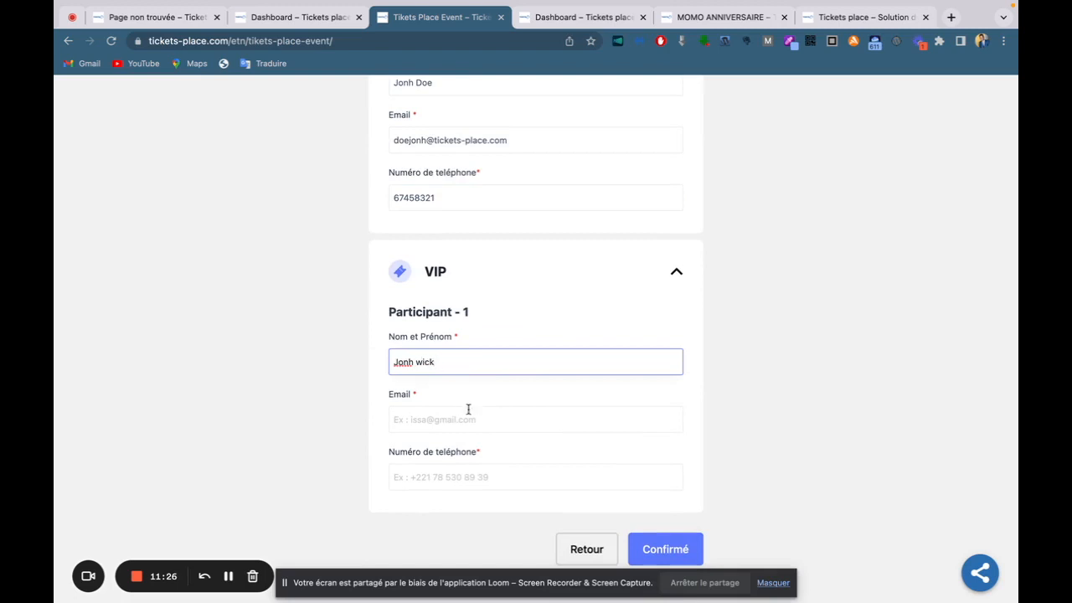
{"action": "left_click", "coordinate": [438, 424]}
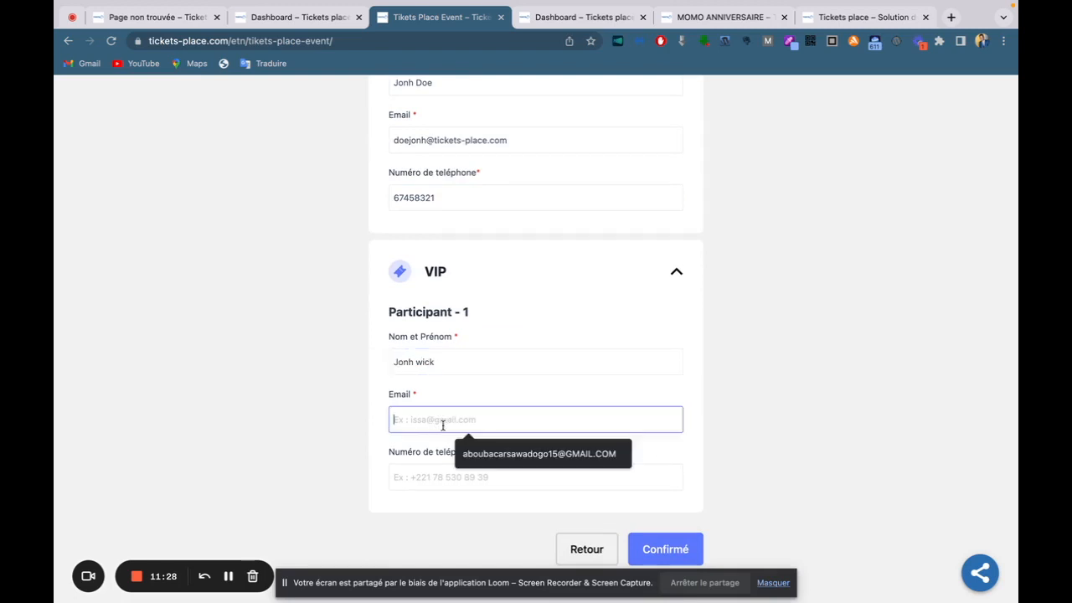
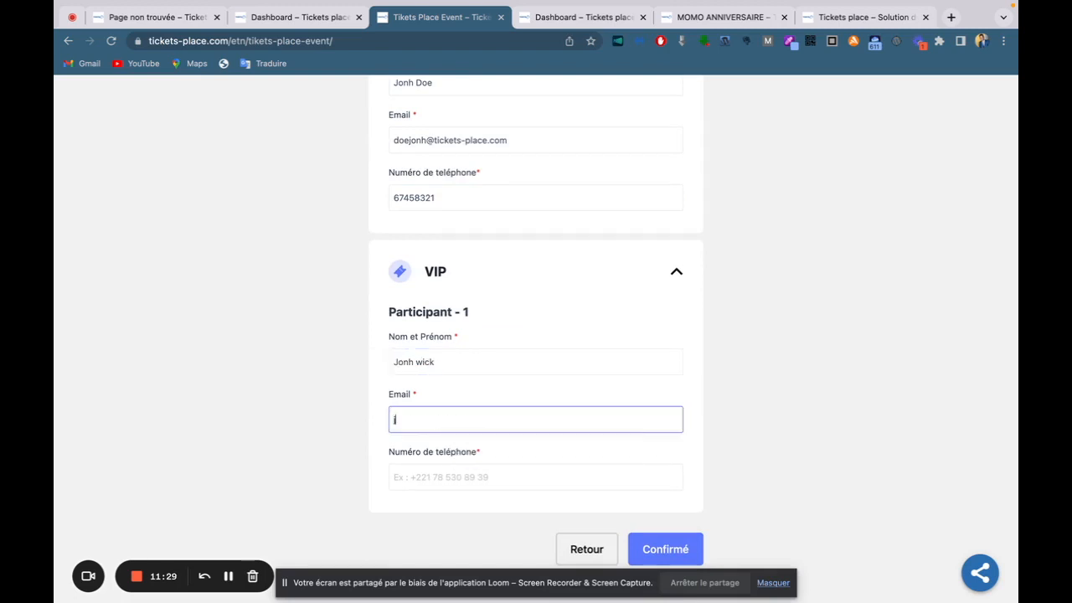
{"action": "scroll", "coordinate": [569, 371], "scroll_direction": "down", "scroll_amount": 1}
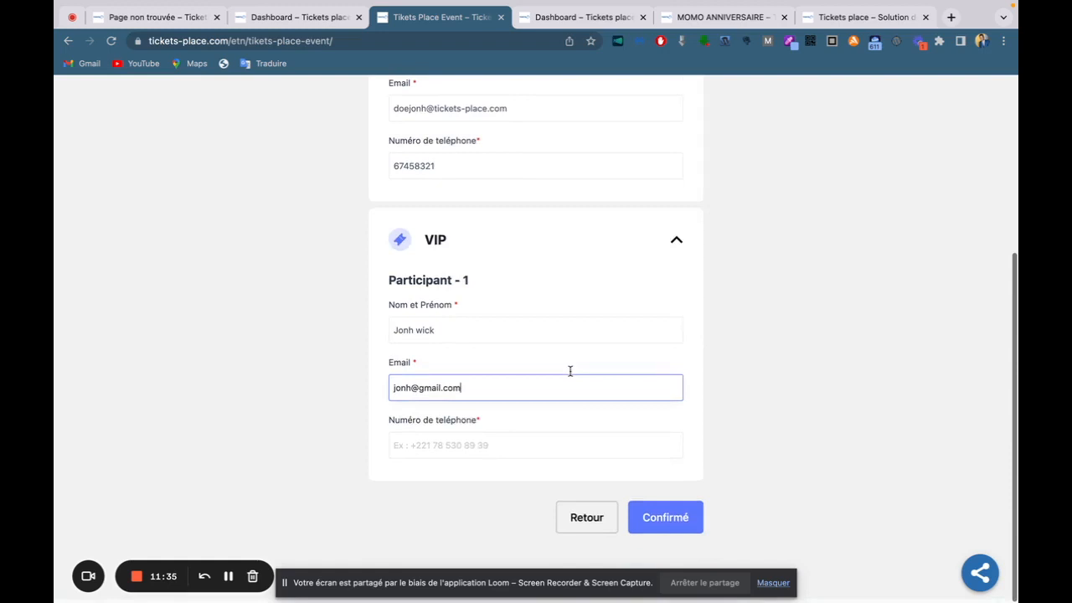
{"action": "left_click", "coordinate": [447, 453]}
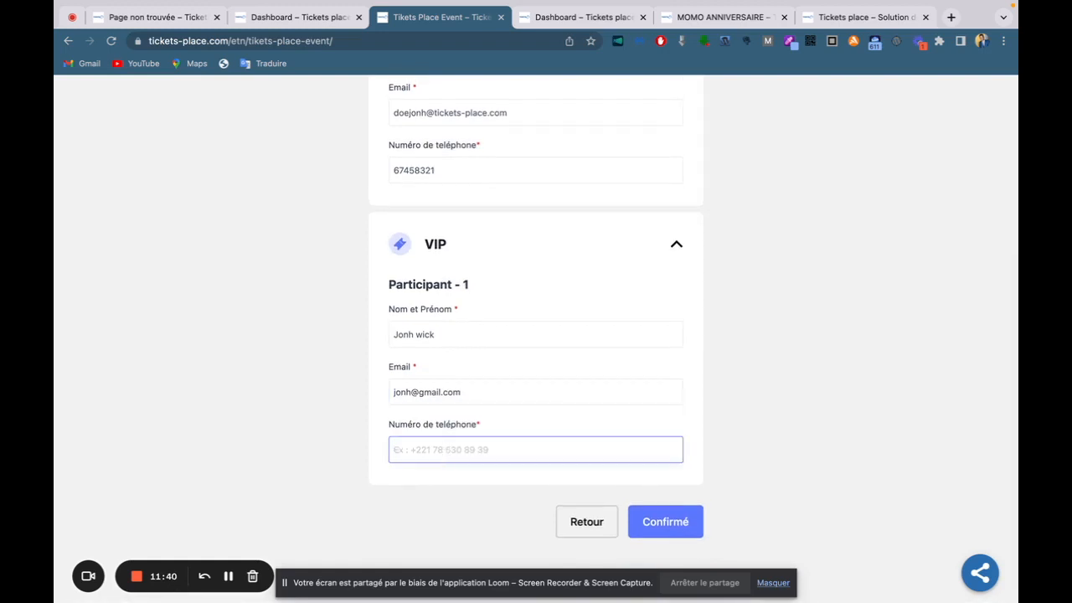
{"action": "type", "text": "78456532"}
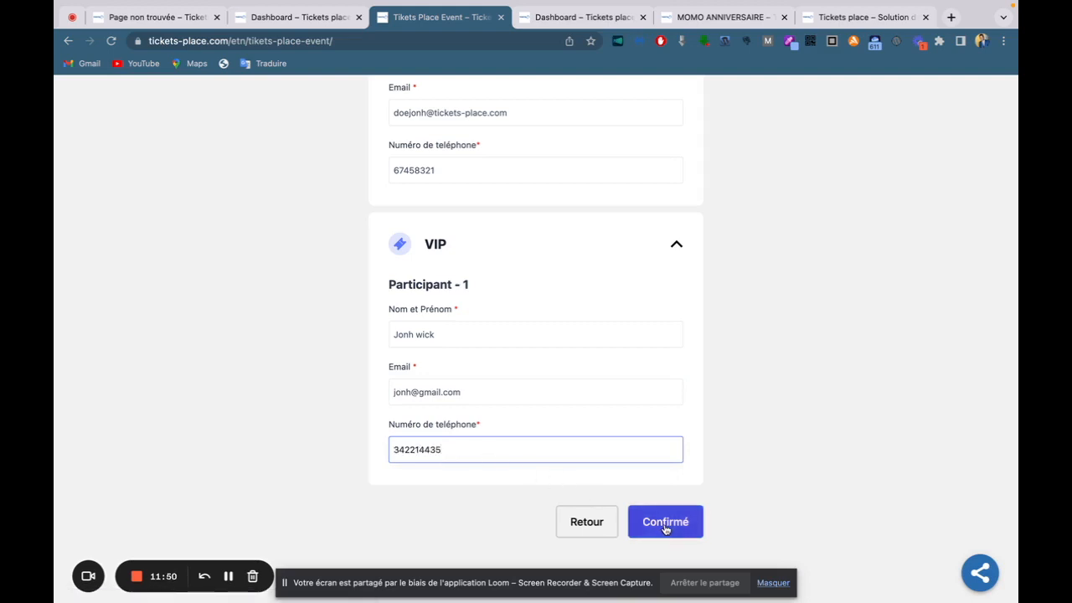
{"action": "left_click", "coordinate": [666, 525]}
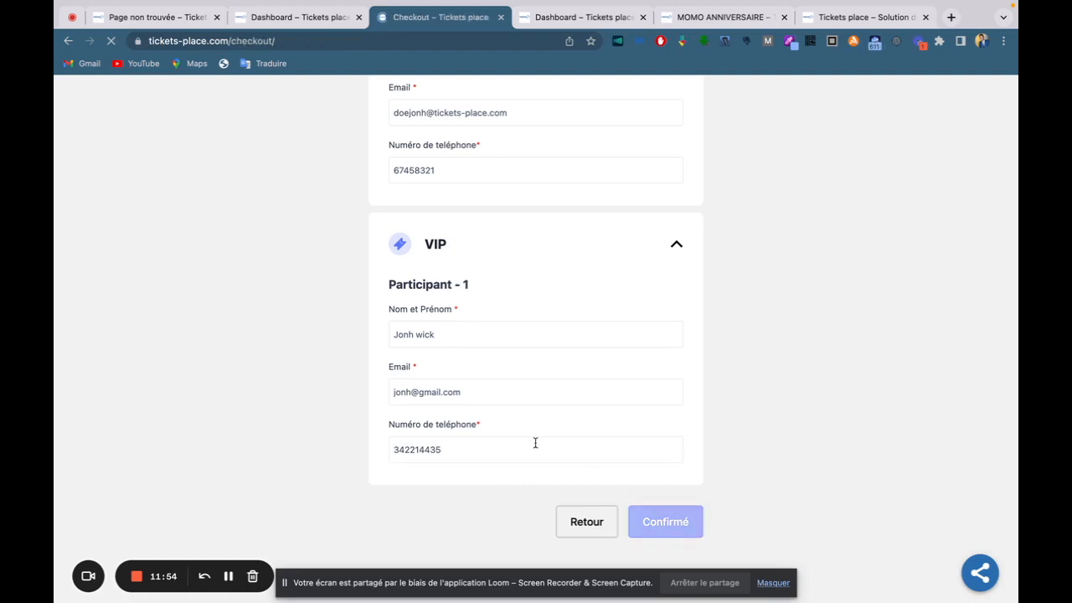
Review the billing e-mail and order summary, then place the CFA 30.600 order.
{"action": "scroll", "coordinate": [536, 443], "scroll_direction": "down", "scroll_amount": 3}
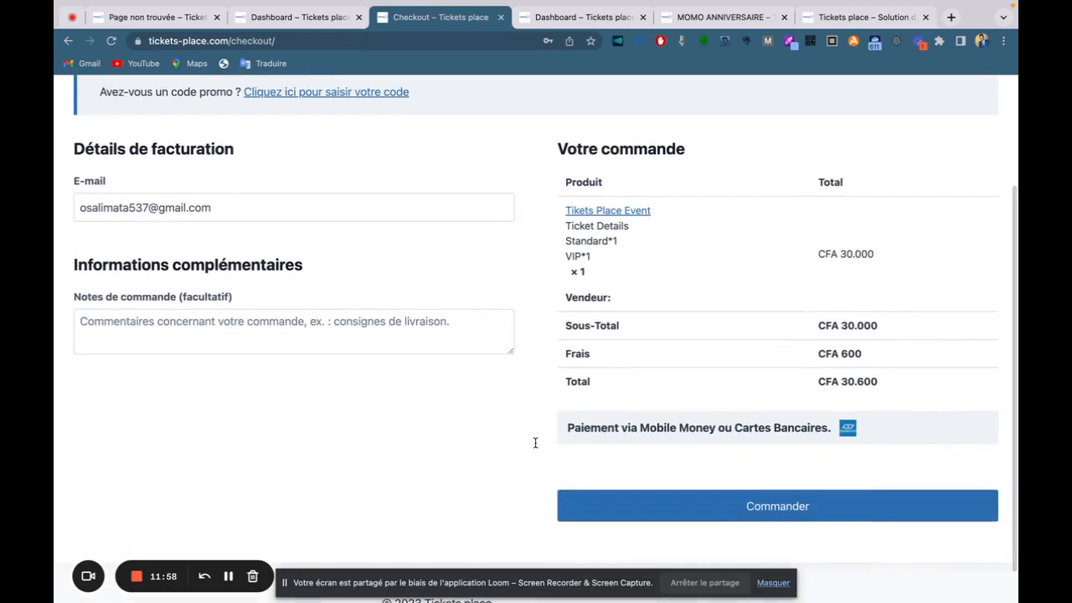
{"action": "triple_click", "coordinate": [76, 206]}
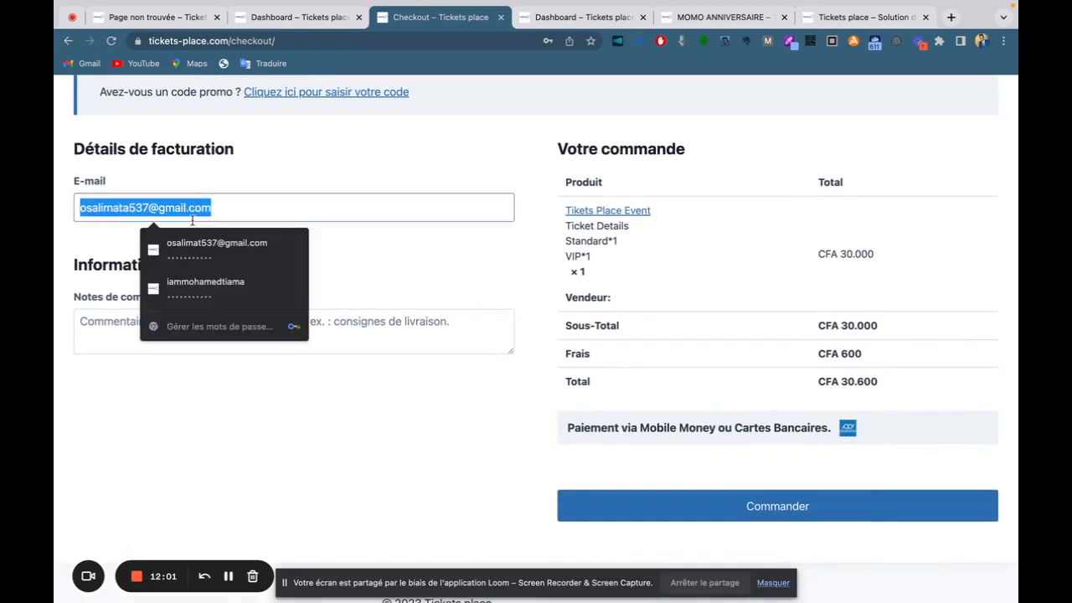
{"action": "left_click", "coordinate": [294, 176]}
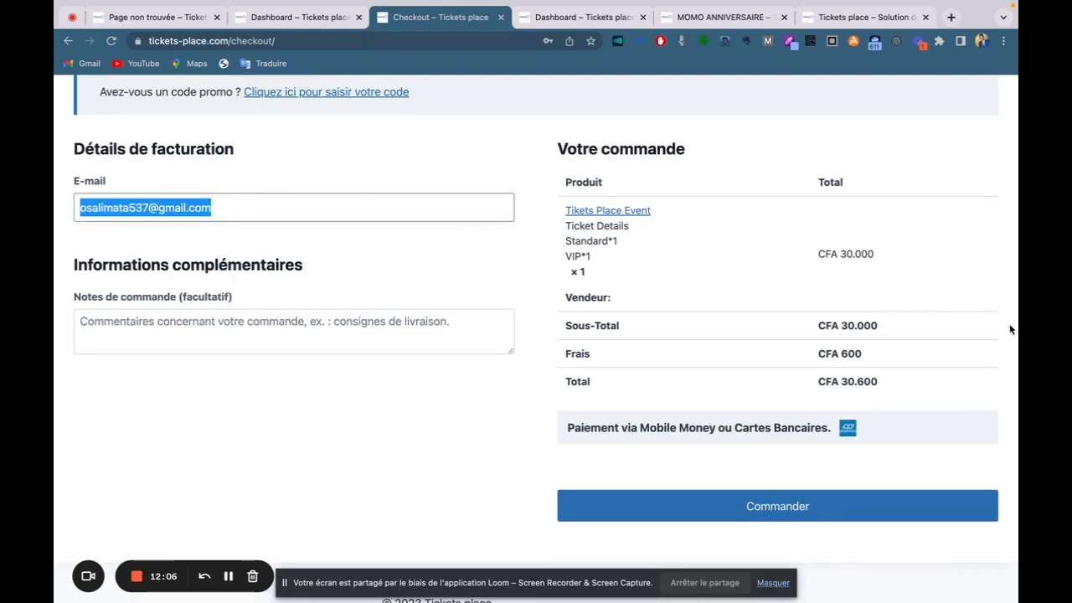
{"action": "right_click", "coordinate": [951, 268]}
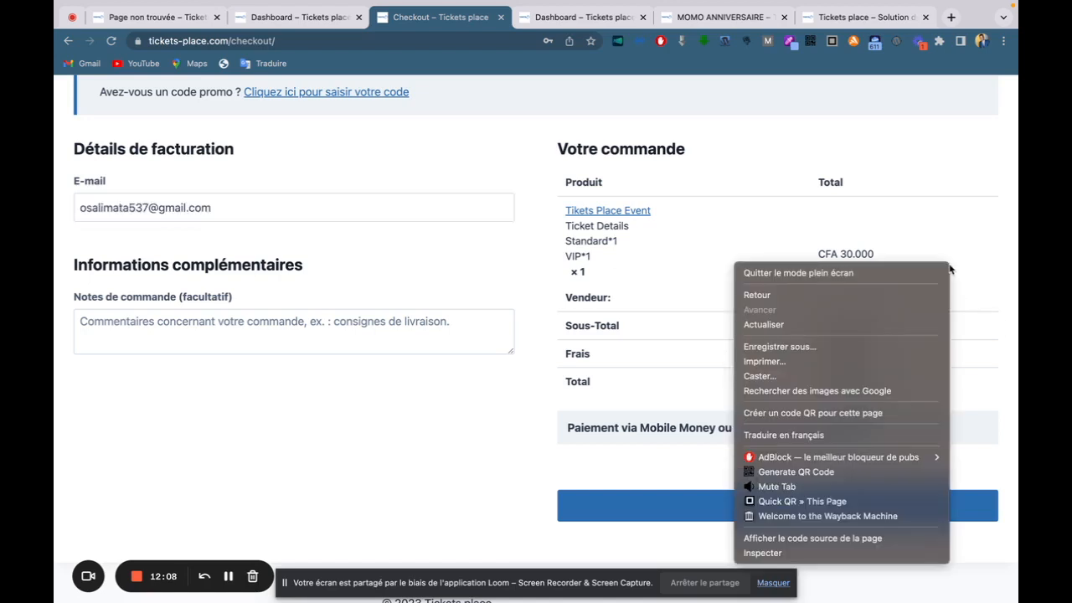
{"action": "left_click", "coordinate": [948, 234]}
{"action": "left_click", "coordinate": [774, 506]}
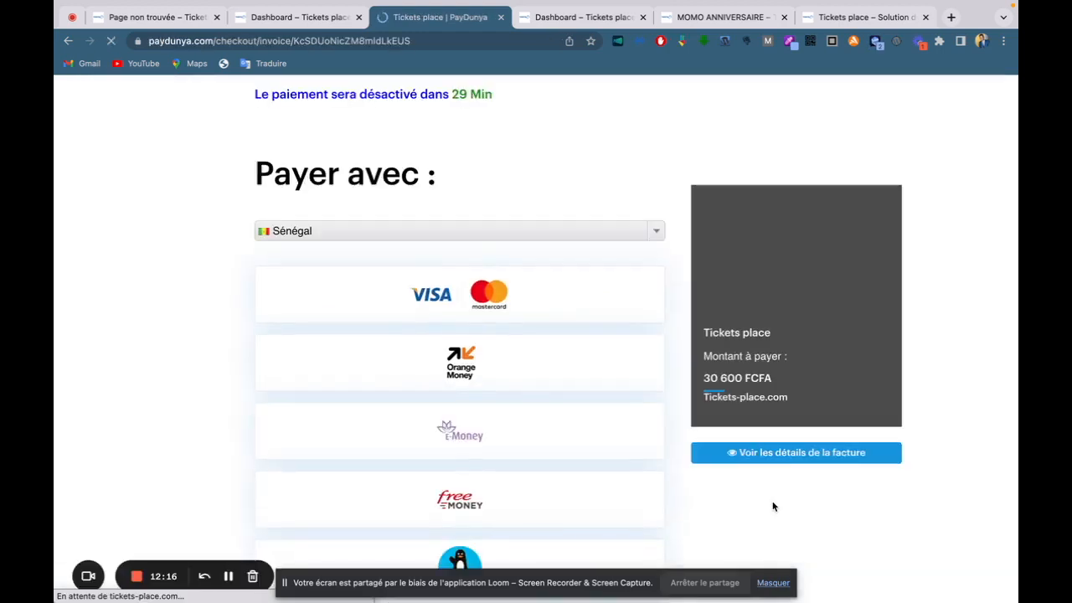
Try Côte D'Ivoire and Burkina Faso as the payment country, then settle on Sénégal.
{"action": "scroll", "coordinate": [939, 424], "scroll_direction": "down", "scroll_amount": 2}
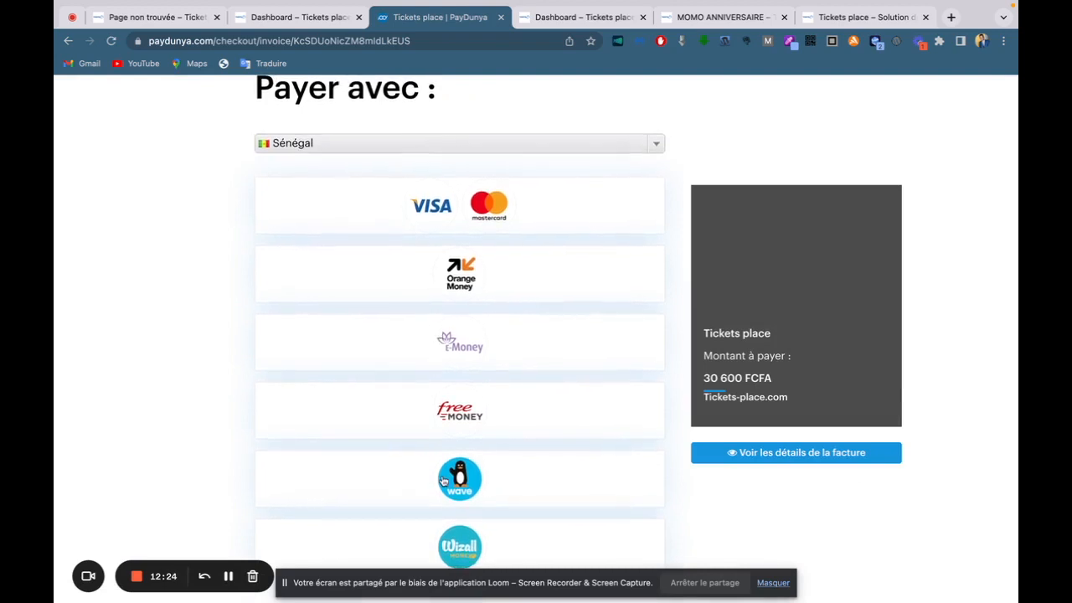
{"action": "left_click", "coordinate": [455, 151]}
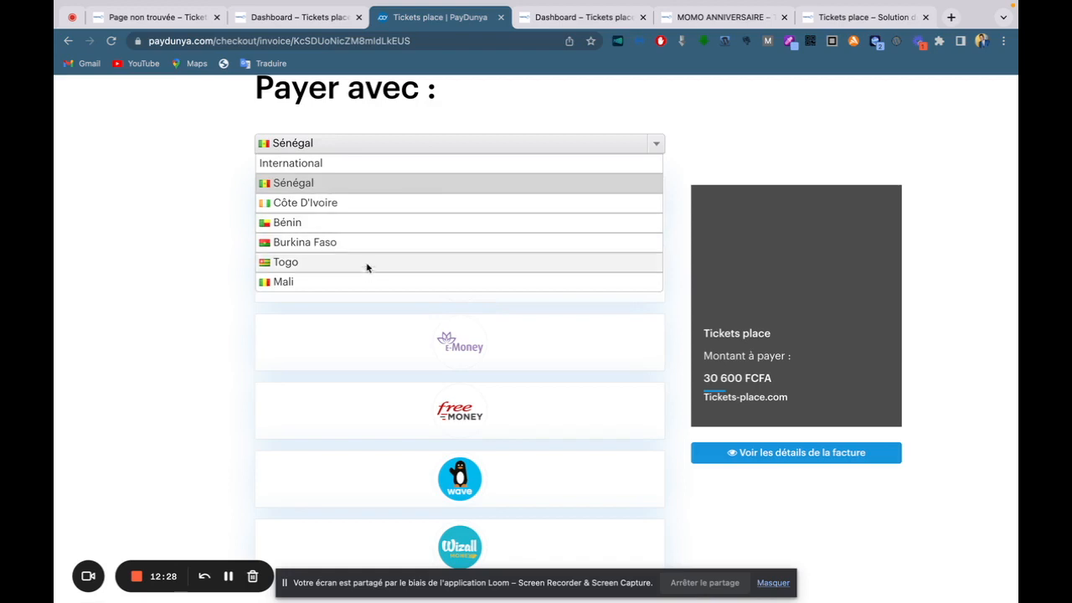
{"action": "left_click", "coordinate": [358, 204]}
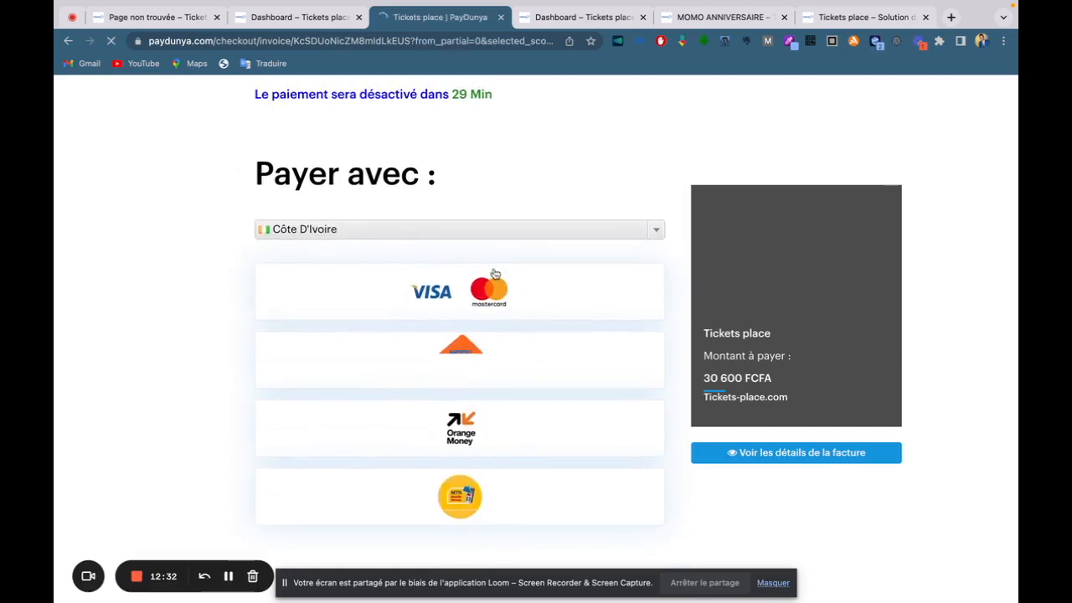
{"action": "left_click", "coordinate": [463, 235]}
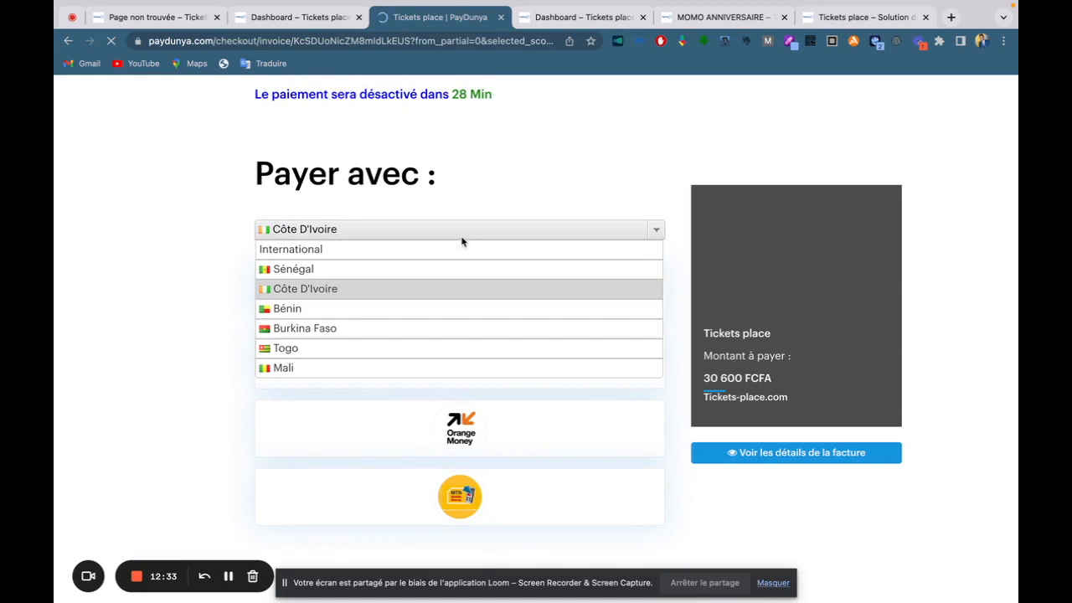
{"action": "left_click", "coordinate": [305, 328]}
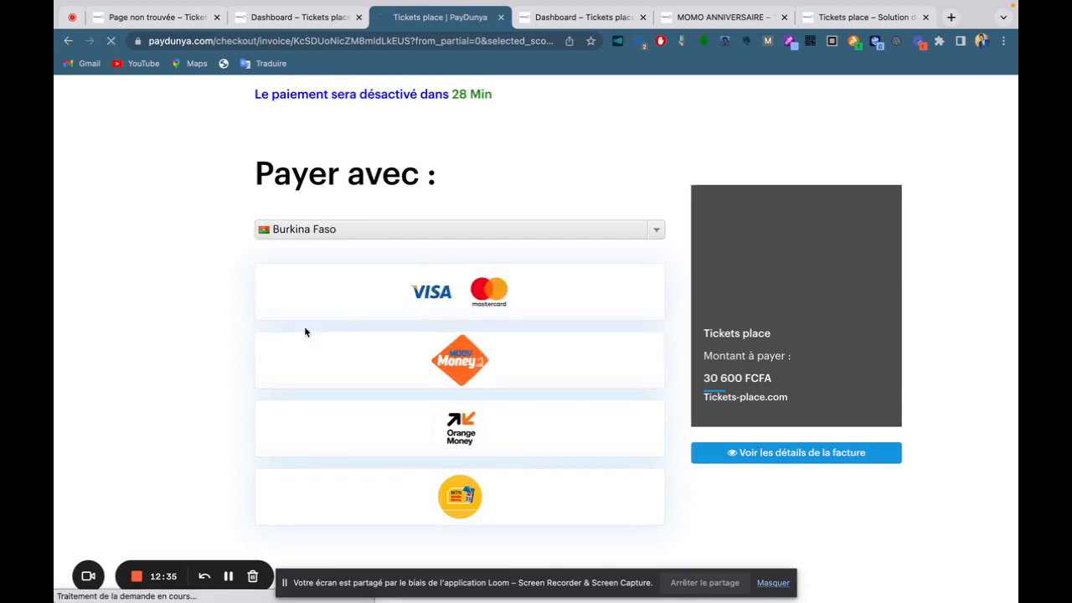
{"action": "left_click", "coordinate": [377, 230]}
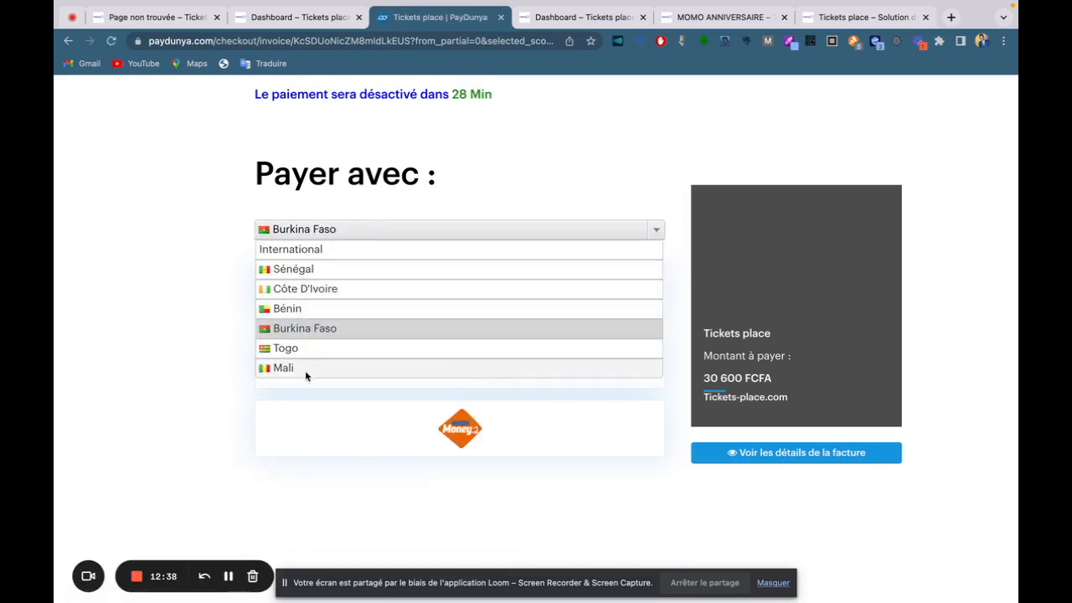
{"action": "left_click", "coordinate": [311, 271]}
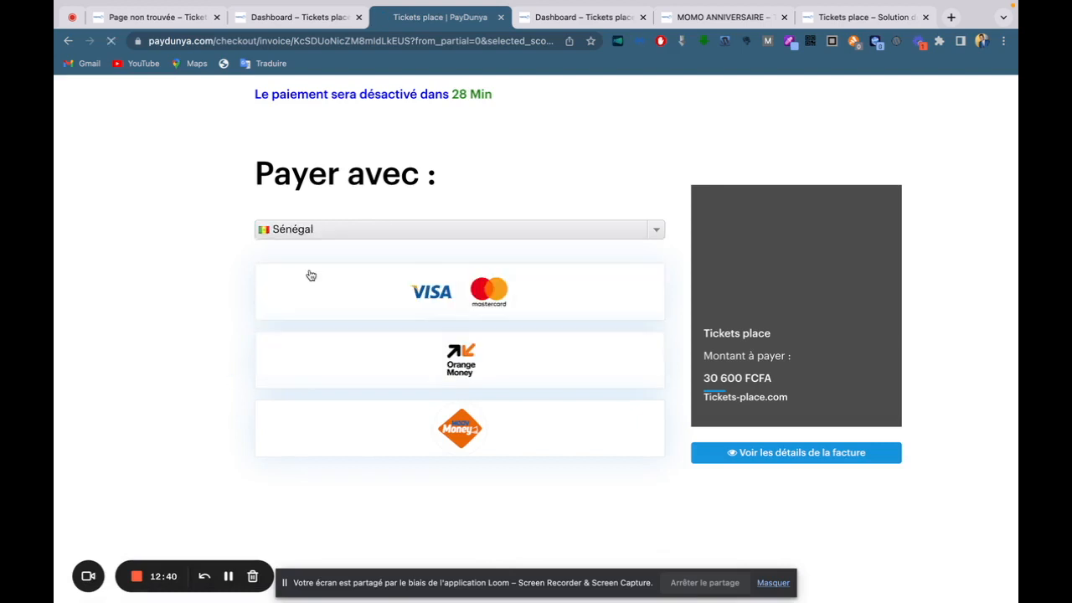
{"action": "scroll", "coordinate": [536, 335], "scroll_direction": "down", "scroll_amount": 1}
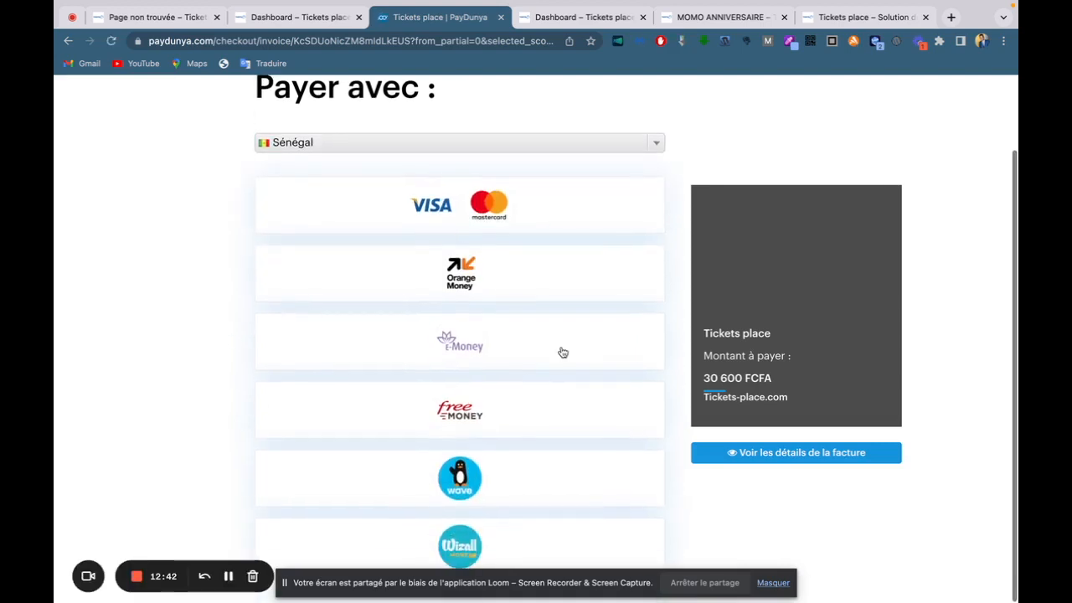
Choose Wave as the payment method and enter the payer's full name and phone number.
{"action": "left_click", "coordinate": [504, 495]}
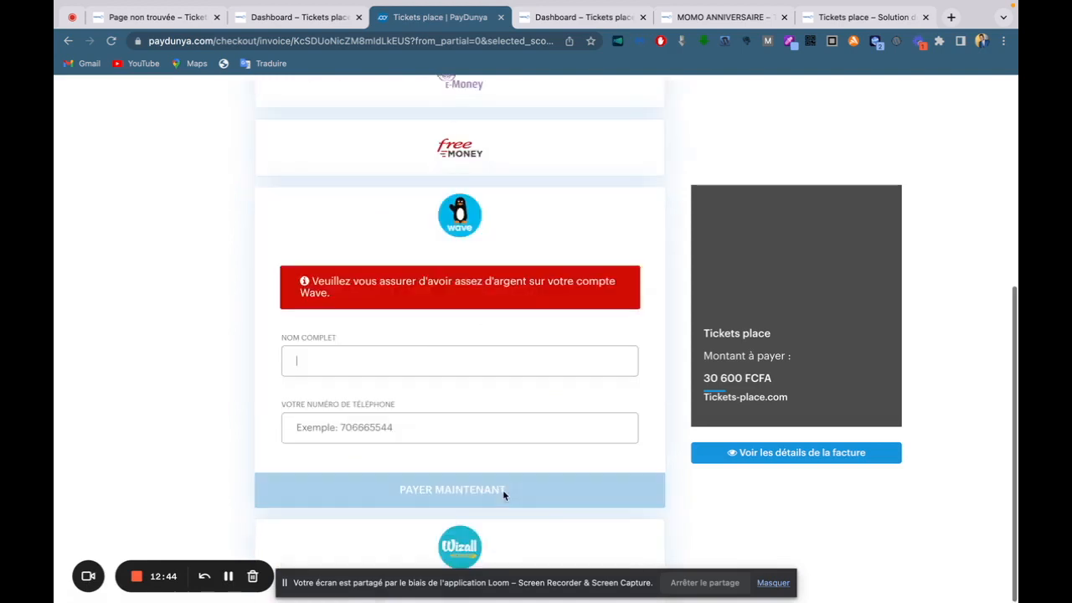
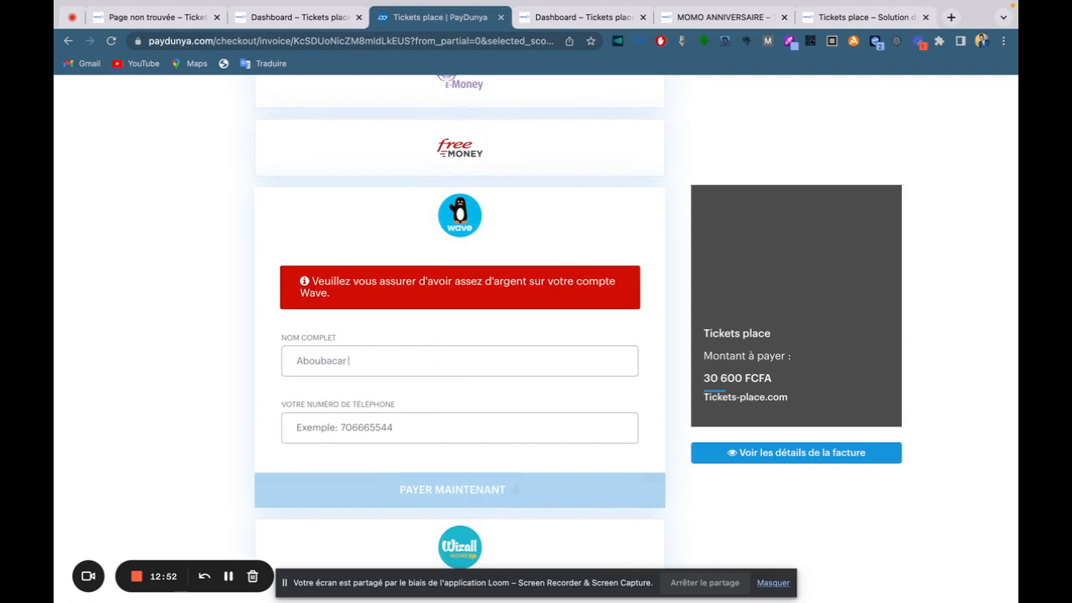
{"action": "left_click", "coordinate": [332, 430]}
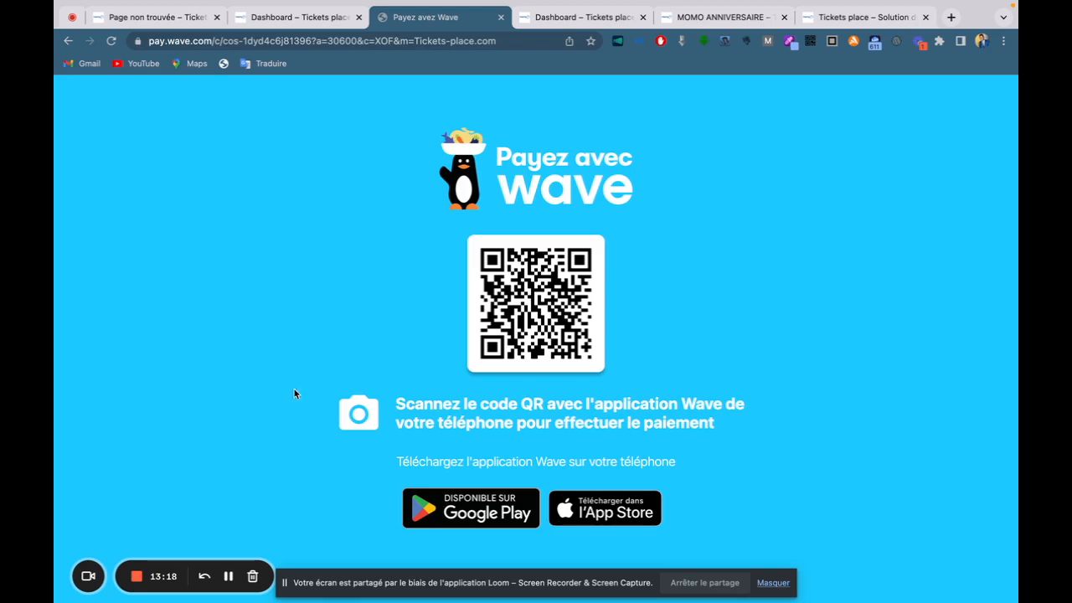
Review the MOMO ANNIVERSAIRE ticket and its QR code, then return to the dashboard's Events list.
{"action": "left_click", "coordinate": [174, 20]}
{"action": "scroll", "coordinate": [896, 304], "scroll_direction": "down", "scroll_amount": 2}
{"action": "scroll", "coordinate": [896, 305], "scroll_direction": "up", "scroll_amount": 2}
{"action": "scroll", "coordinate": [896, 304], "scroll_direction": "down", "scroll_amount": 2}
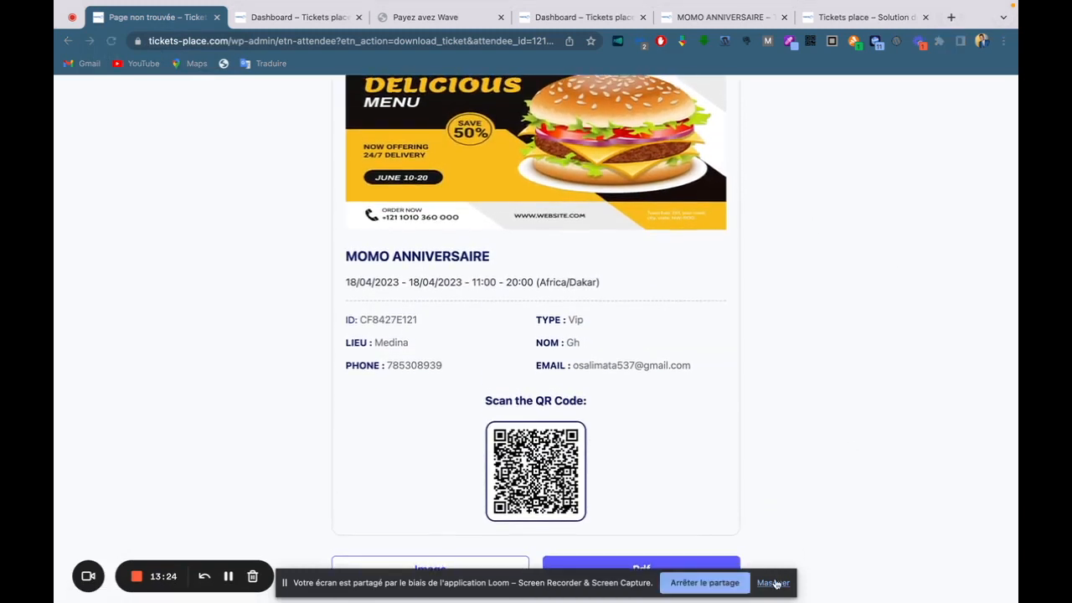
{"action": "left_click", "coordinate": [772, 582]}
{"action": "scroll", "coordinate": [630, 344], "scroll_direction": "up", "scroll_amount": 2}
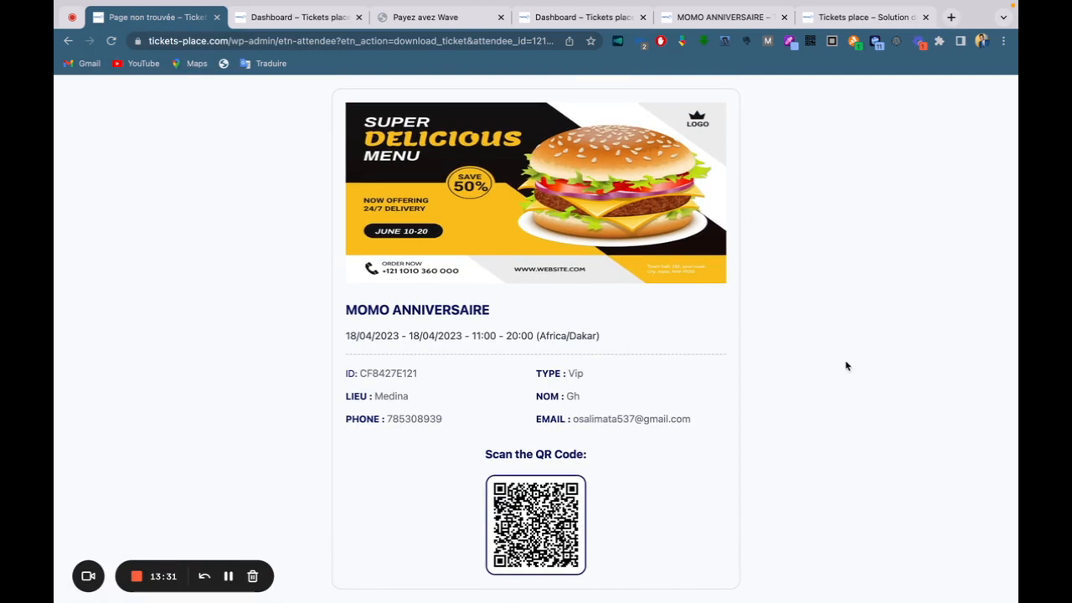
{"action": "scroll", "coordinate": [825, 369], "scroll_direction": "down", "scroll_amount": 2}
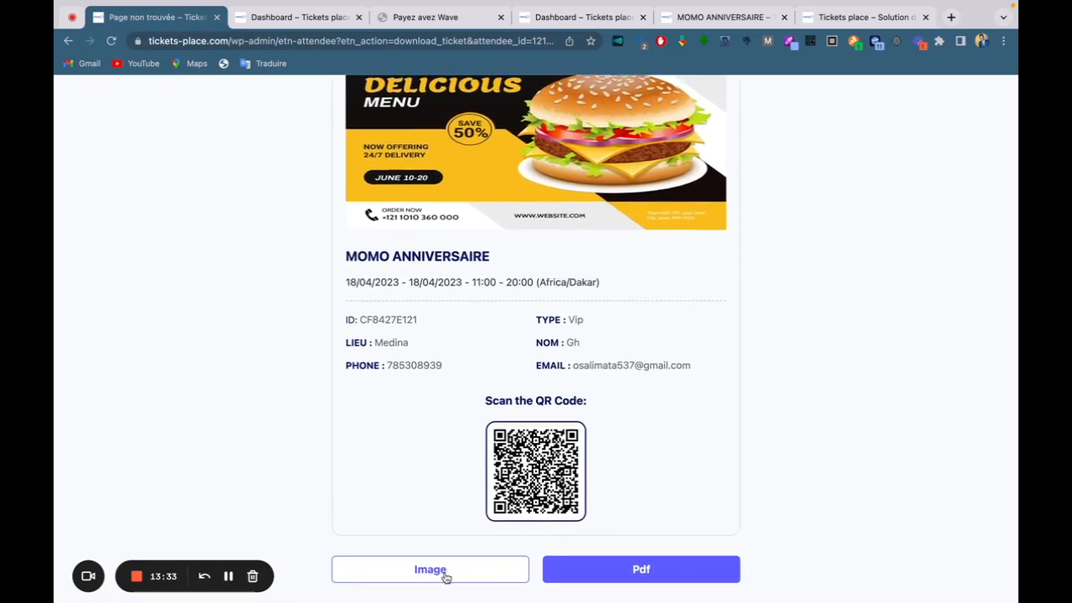
{"action": "scroll", "coordinate": [532, 375], "scroll_direction": "up", "scroll_amount": 1}
{"action": "scroll", "coordinate": [533, 378], "scroll_direction": "up", "scroll_amount": 2}
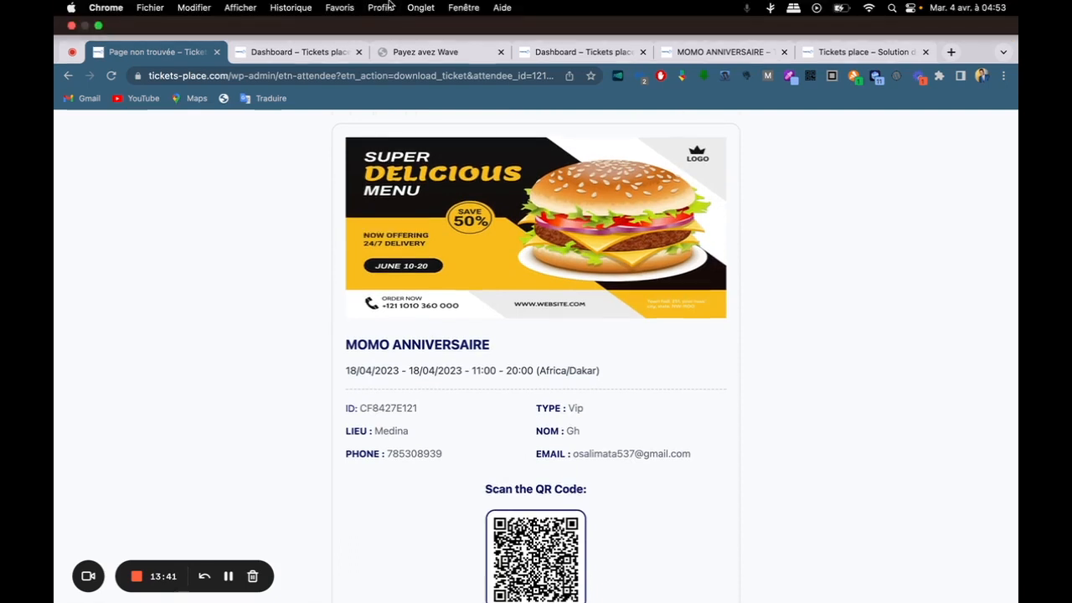
{"action": "left_click", "coordinate": [310, 53]}
{"action": "scroll", "coordinate": [505, 173], "scroll_direction": "down", "scroll_amount": 1}
Open Tikets Place Event's attendee list and highlight the two Failed-payment attendee rows.
{"action": "scroll", "coordinate": [211, 307], "scroll_direction": "up", "scroll_amount": 1}
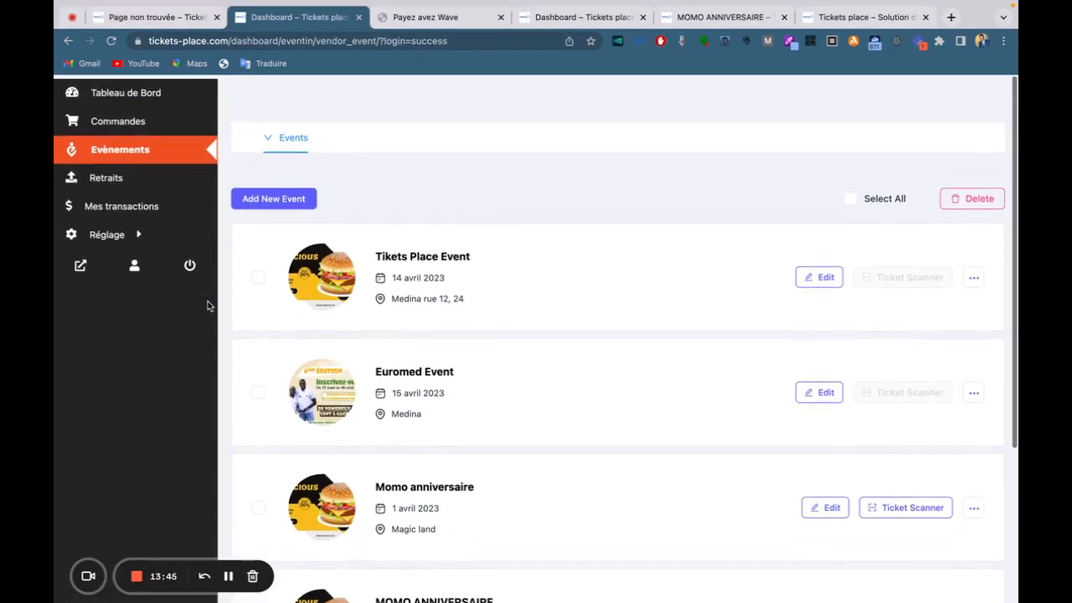
{"action": "left_click", "coordinate": [974, 275]}
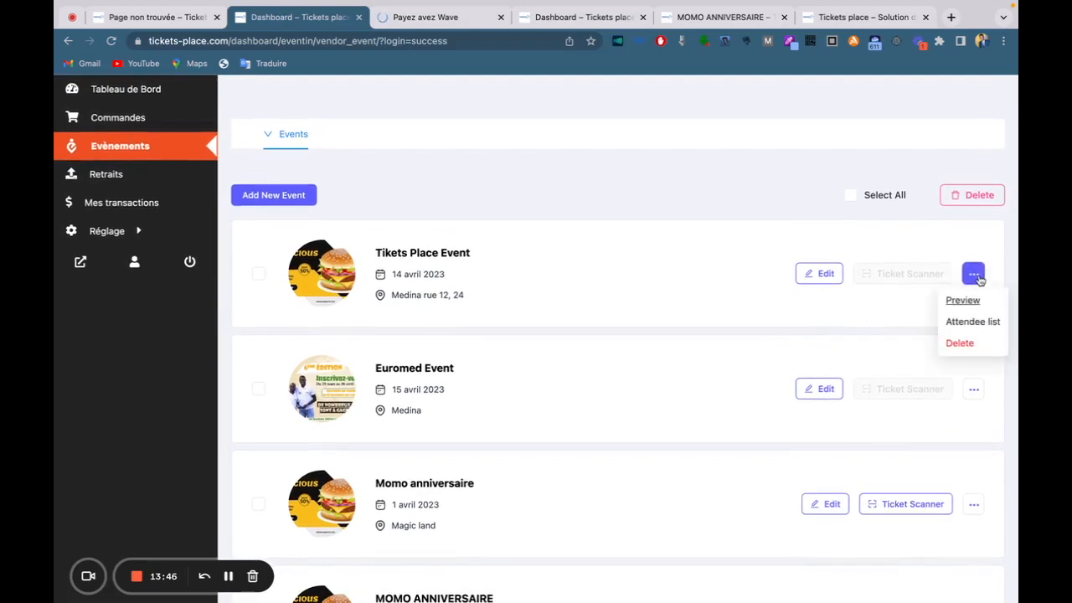
{"action": "left_click", "coordinate": [963, 320]}
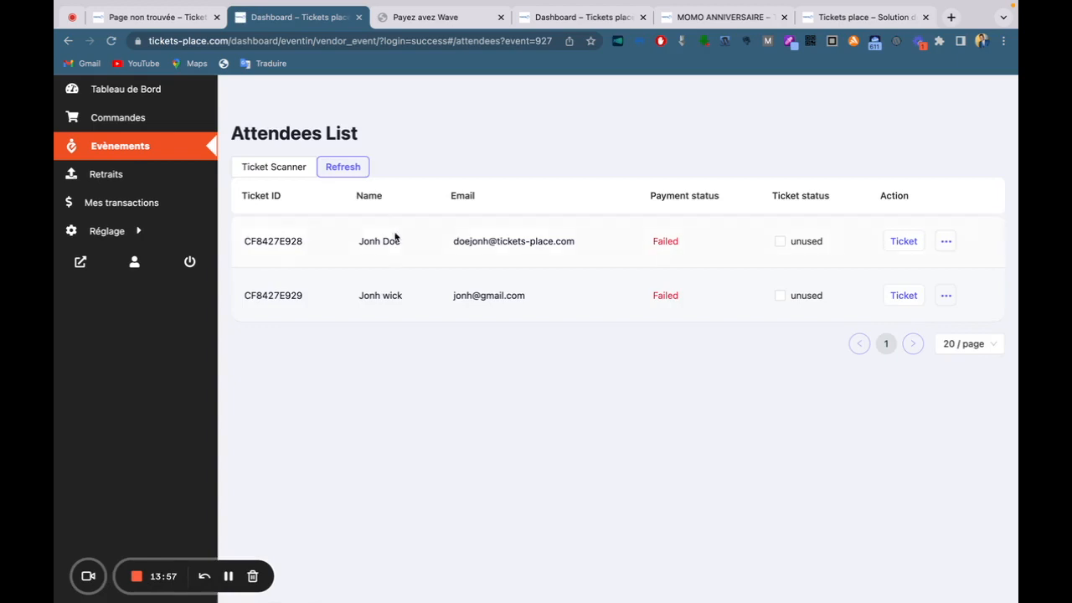
{"action": "left_click_drag", "start_coordinate": [361, 241], "coordinate": [403, 243]}
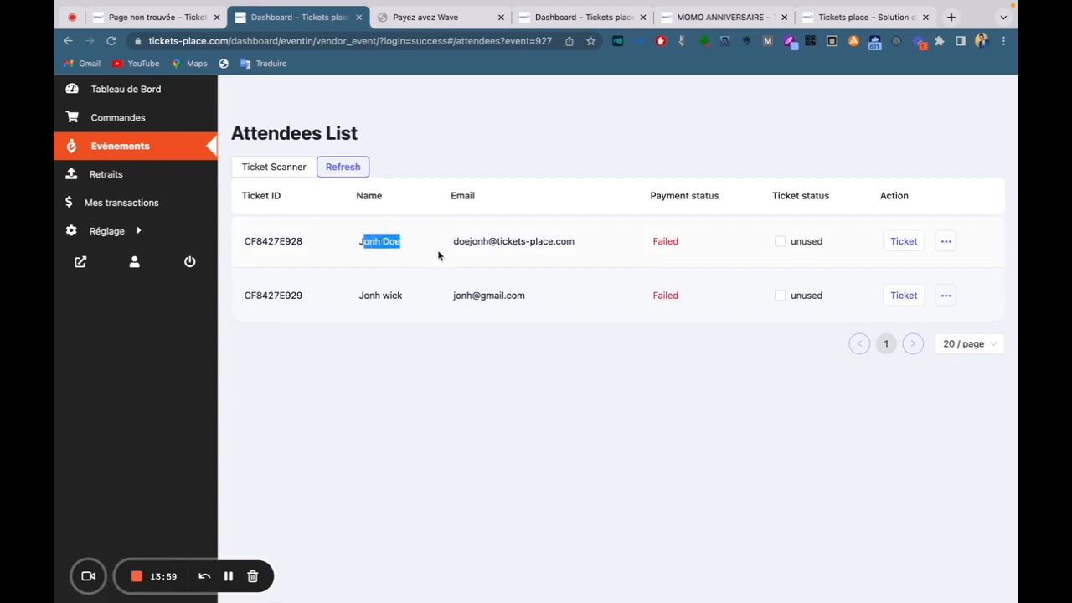
{"action": "left_click_drag", "start_coordinate": [714, 276], "coordinate": [927, 294]}
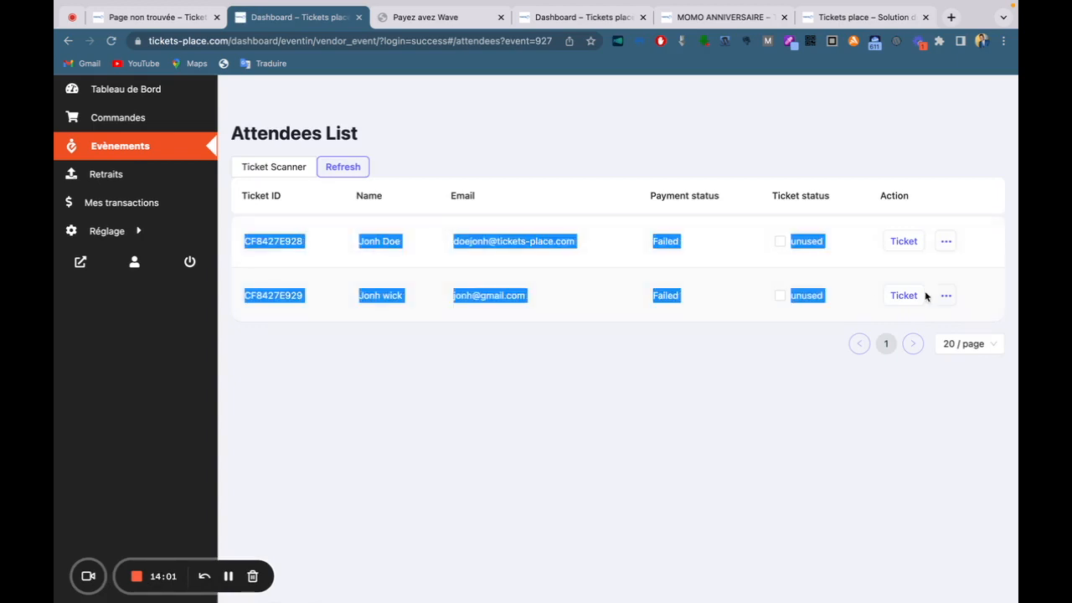
{"action": "left_click", "coordinate": [661, 377]}
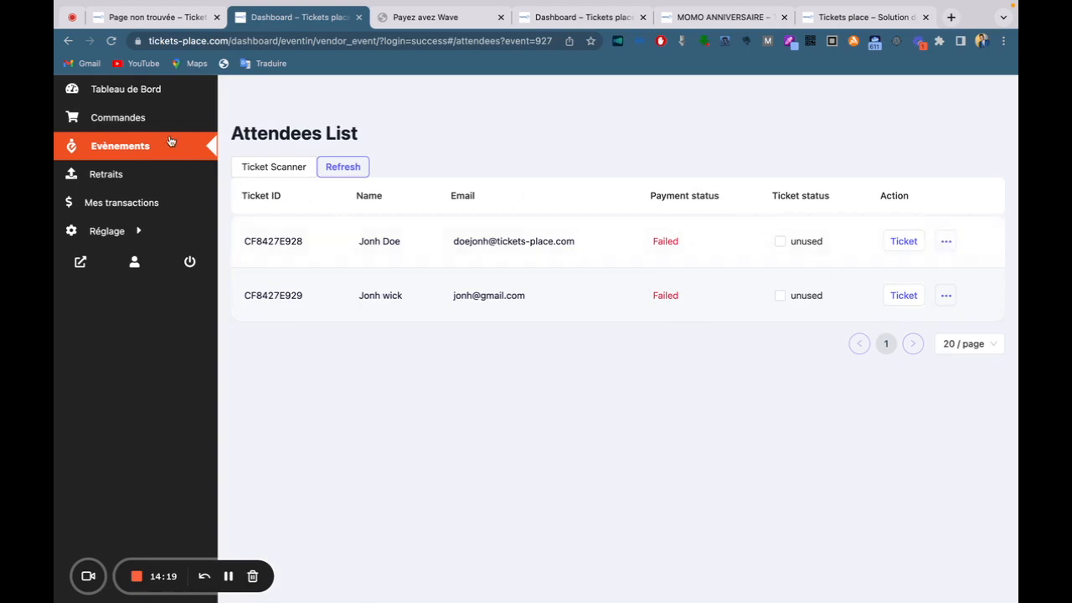
Check the dashboard overview, return to Evènements, and launch the Momo anniversaire ticket scanner.
{"action": "left_click", "coordinate": [116, 102]}
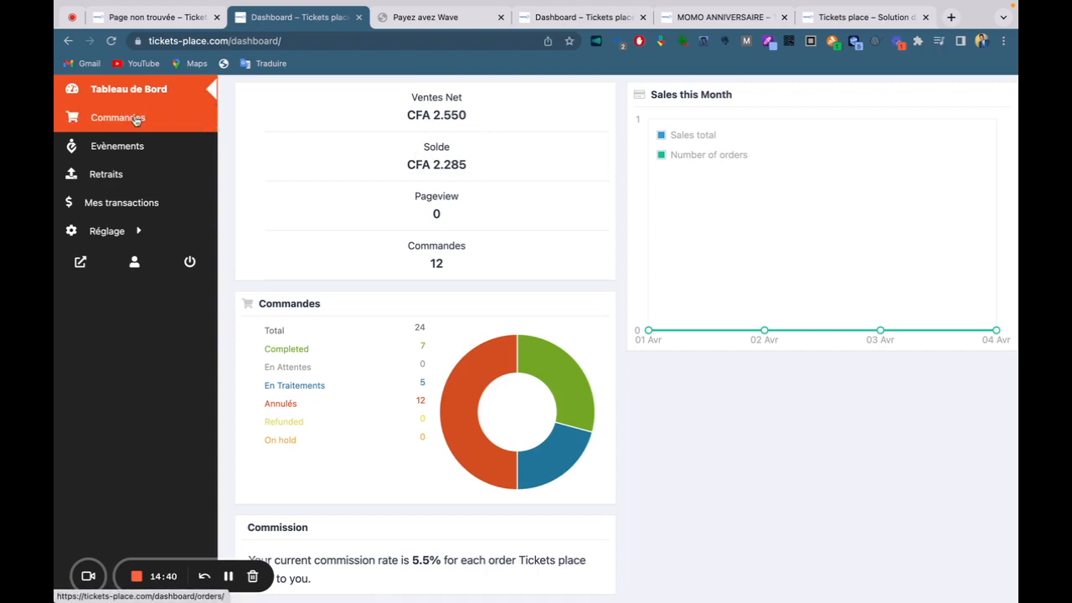
{"action": "left_click", "coordinate": [144, 157]}
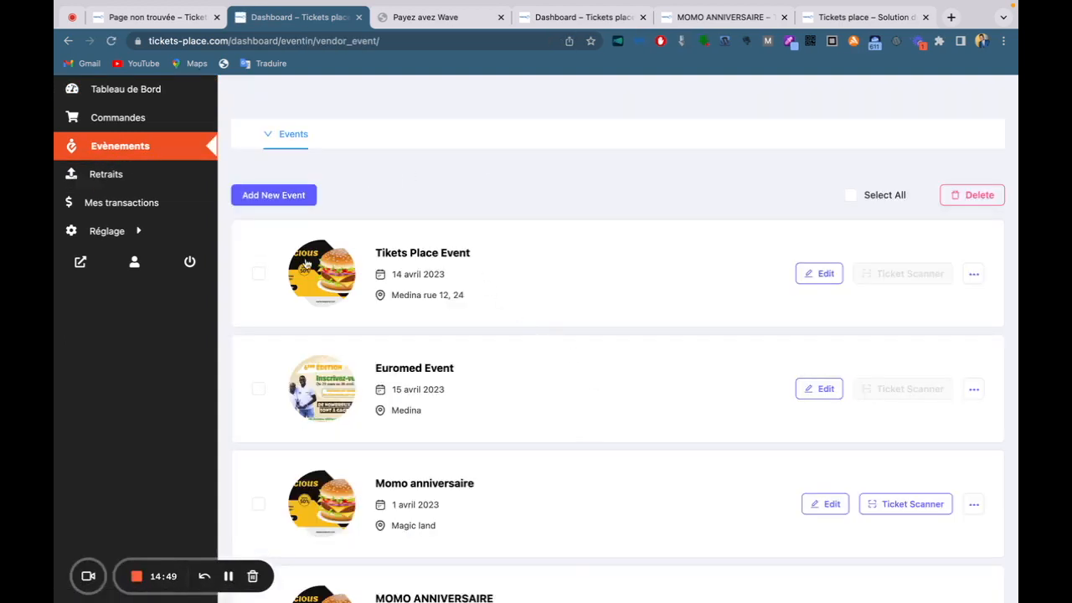
{"action": "scroll", "coordinate": [890, 323], "scroll_direction": "down", "scroll_amount": 1}
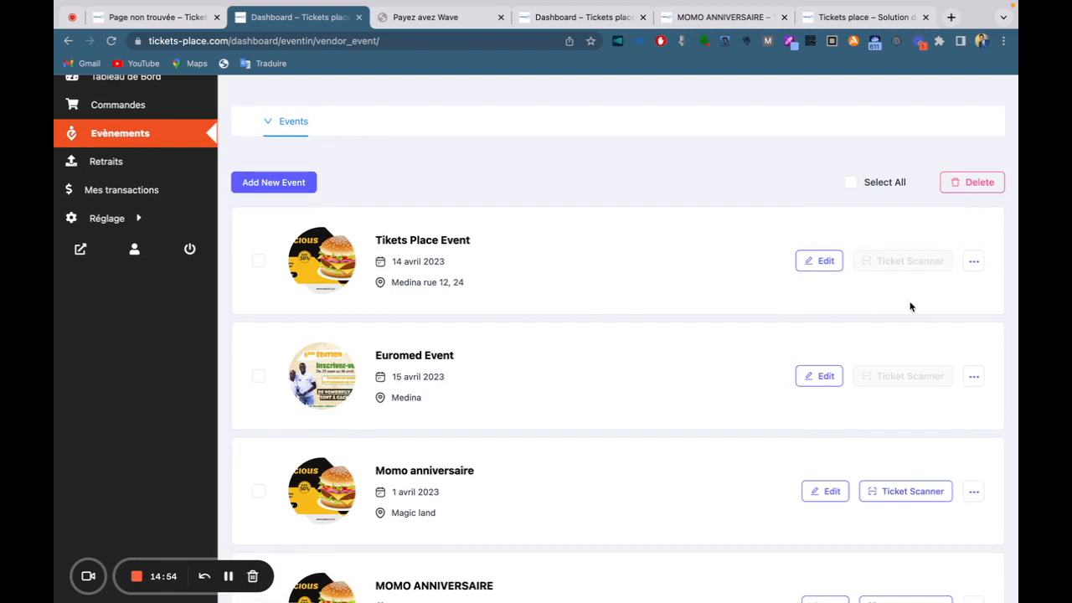
{"action": "scroll", "coordinate": [910, 304], "scroll_direction": "down", "scroll_amount": 5}
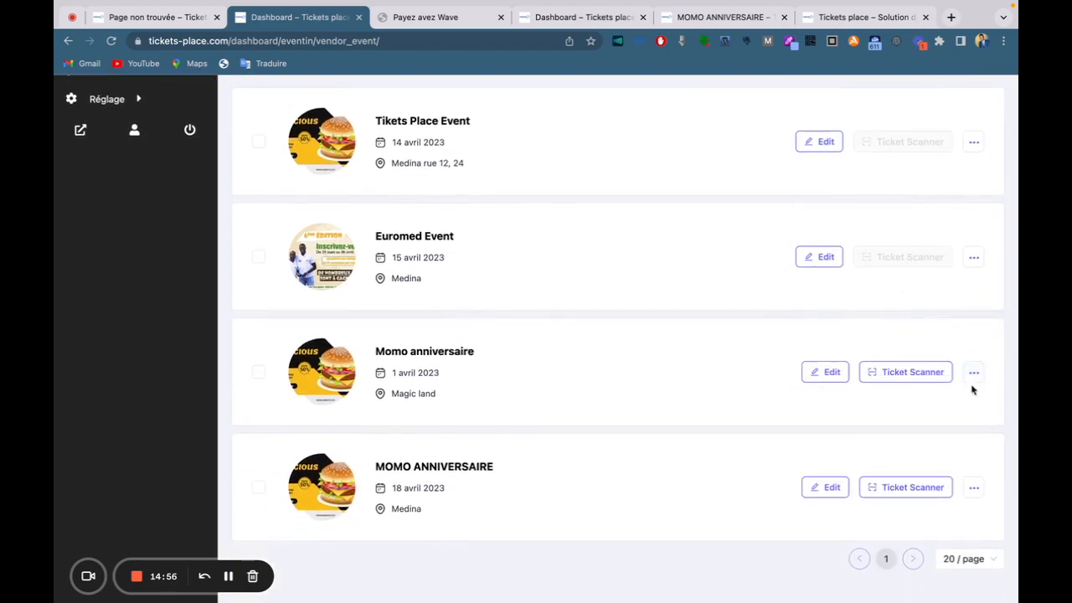
{"action": "left_click", "coordinate": [905, 373]}
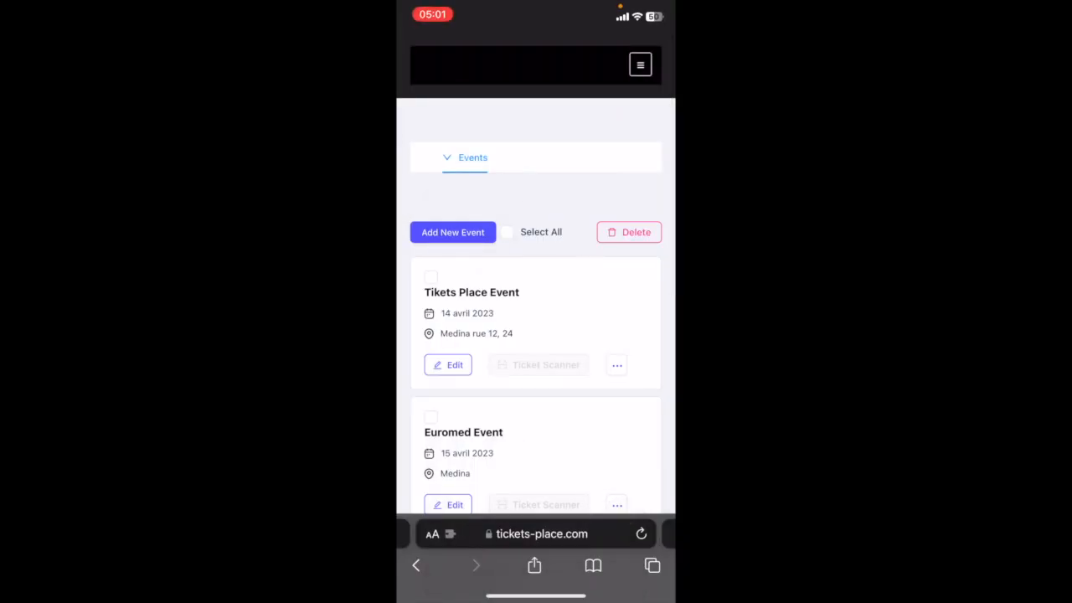
On the phone, open Momo anniversaire's ticket scanner and allow tickets-place.com to use the camera.
{"action": "scroll", "coordinate": [536, 318], "scroll_direction": "down", "scroll_amount": 6}
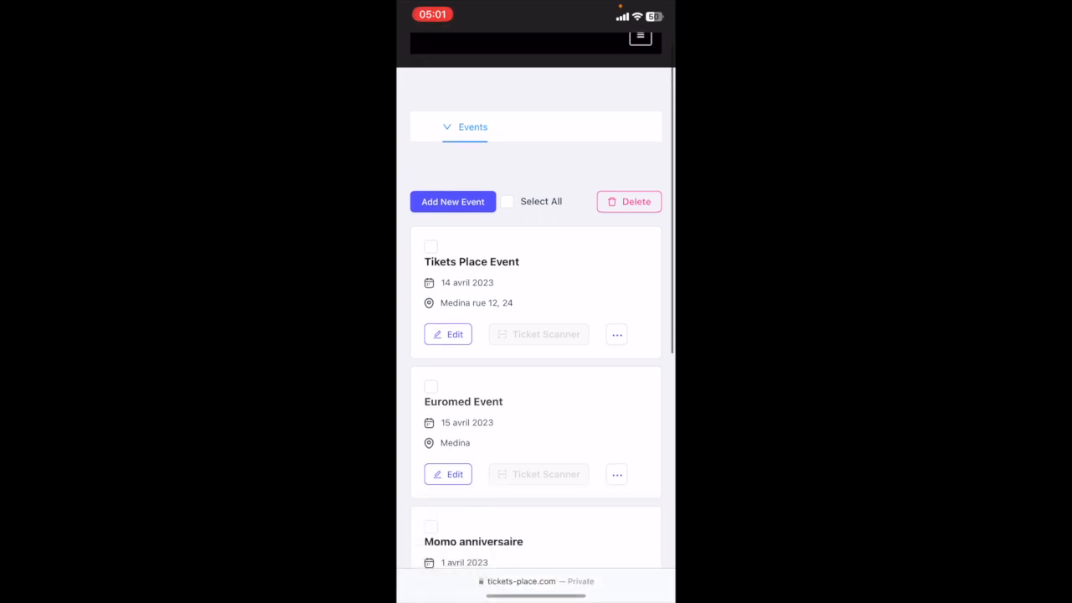
{"action": "scroll", "coordinate": [536, 318], "scroll_direction": "up", "scroll_amount": 3}
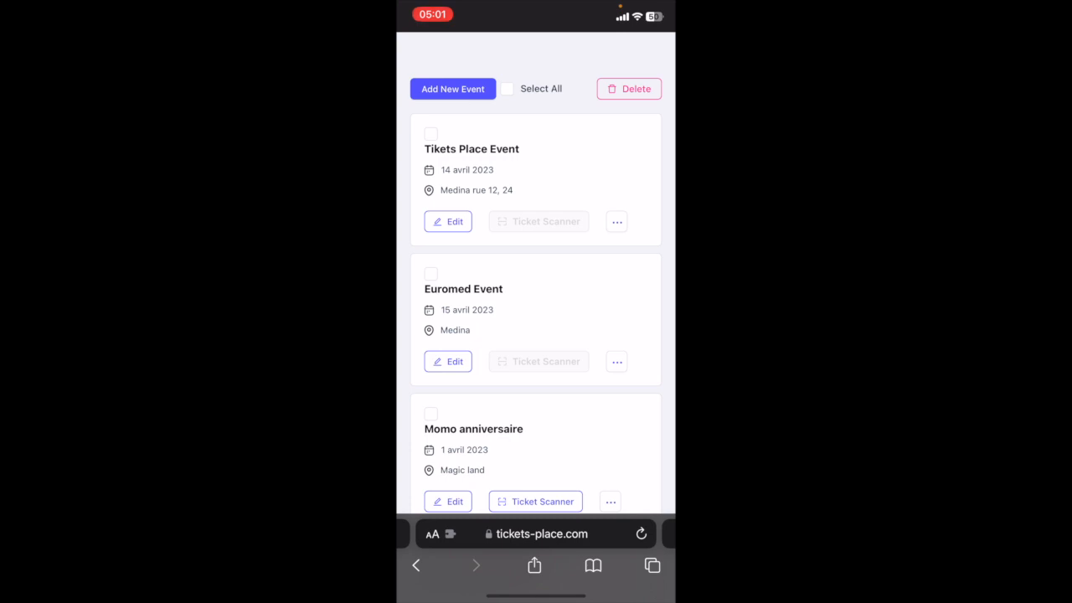
{"action": "scroll", "coordinate": [536, 318], "scroll_direction": "down", "scroll_amount": 4}
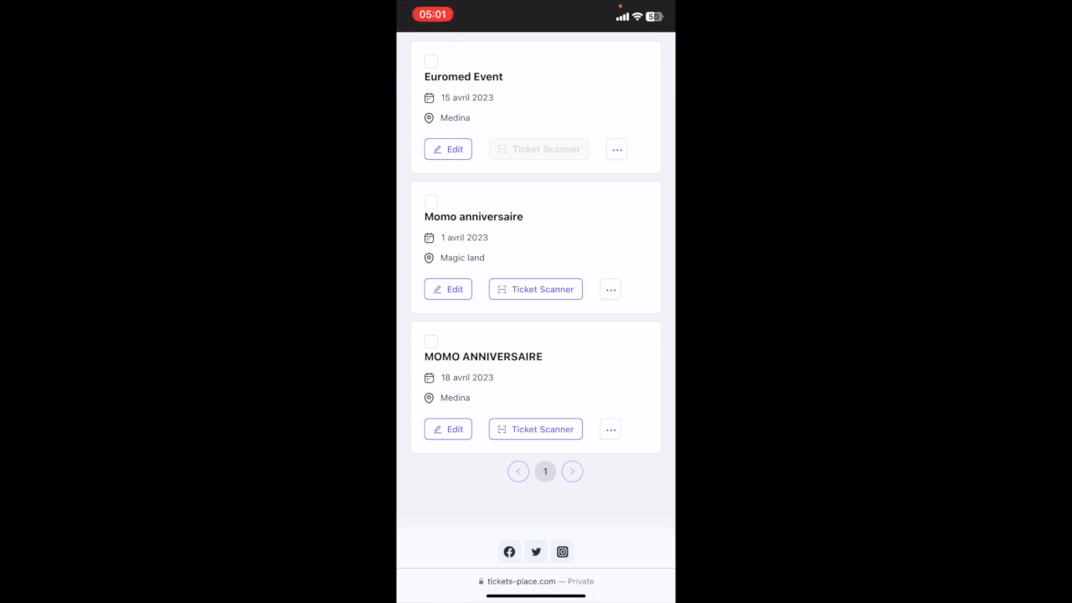
{"action": "left_click", "coordinate": [535, 289]}
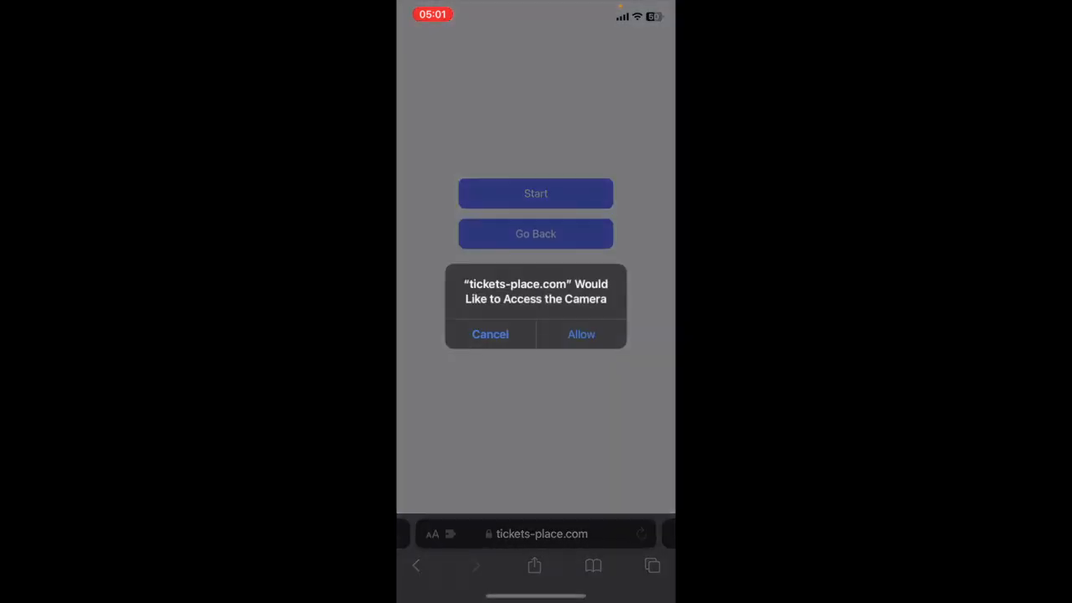
{"action": "left_click", "coordinate": [582, 335]}
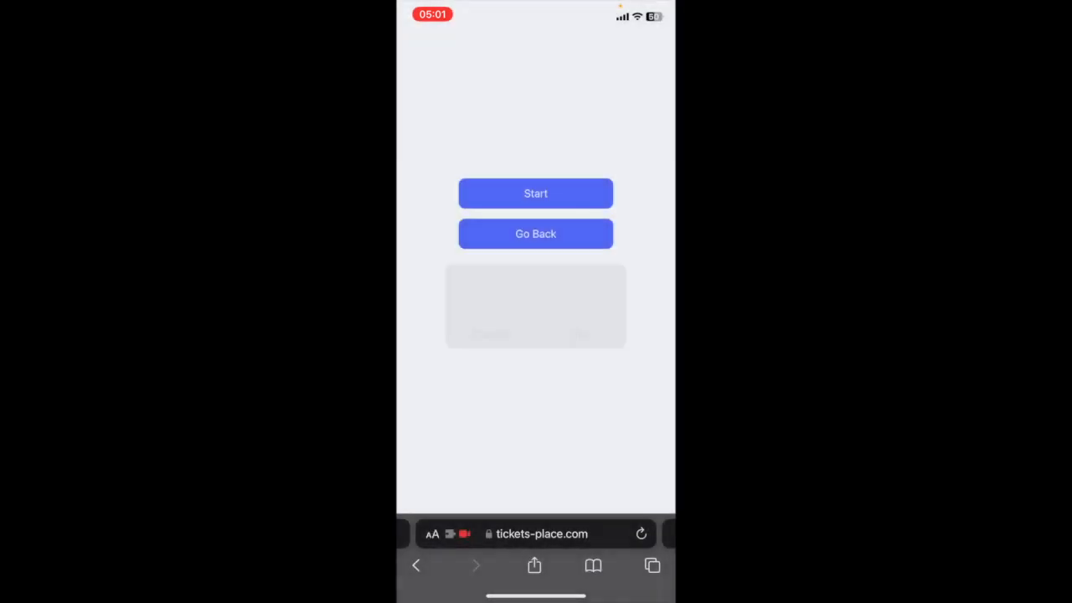
Scan the ticket's QR code as valid, choose Scan Another, and return to the computer's dashboard.
{"action": "left_click", "coordinate": [536, 193]}
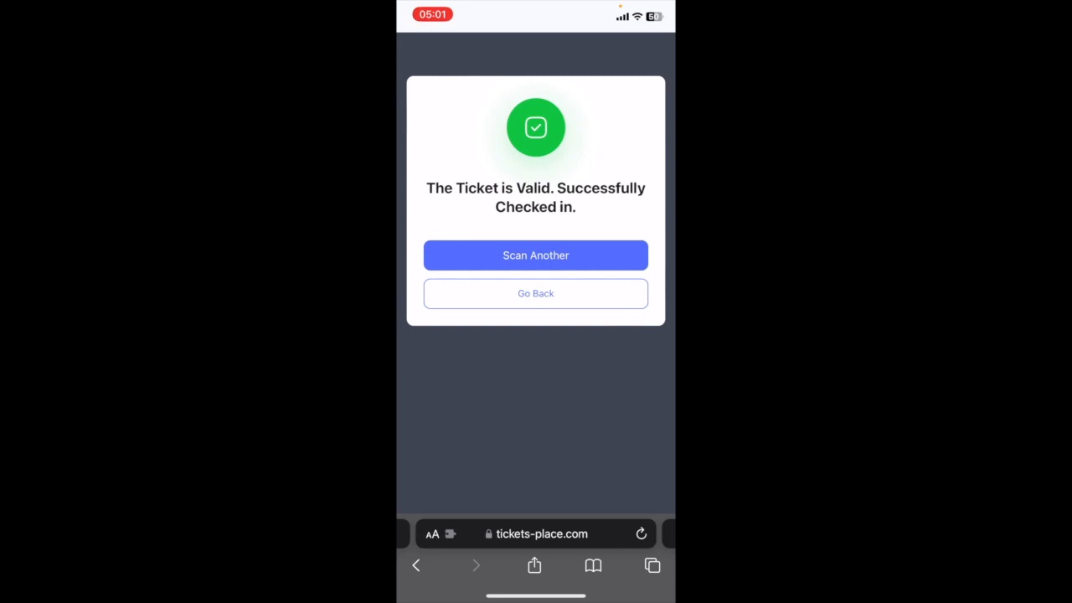
{"action": "left_click", "coordinate": [535, 254]}
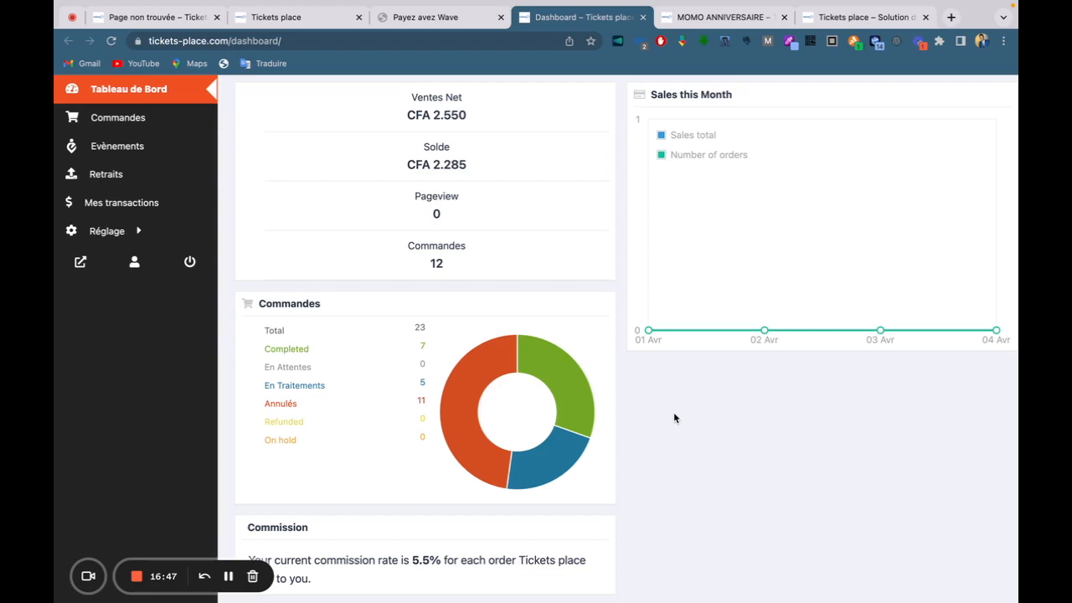
{"action": "left_click", "coordinate": [135, 576]}
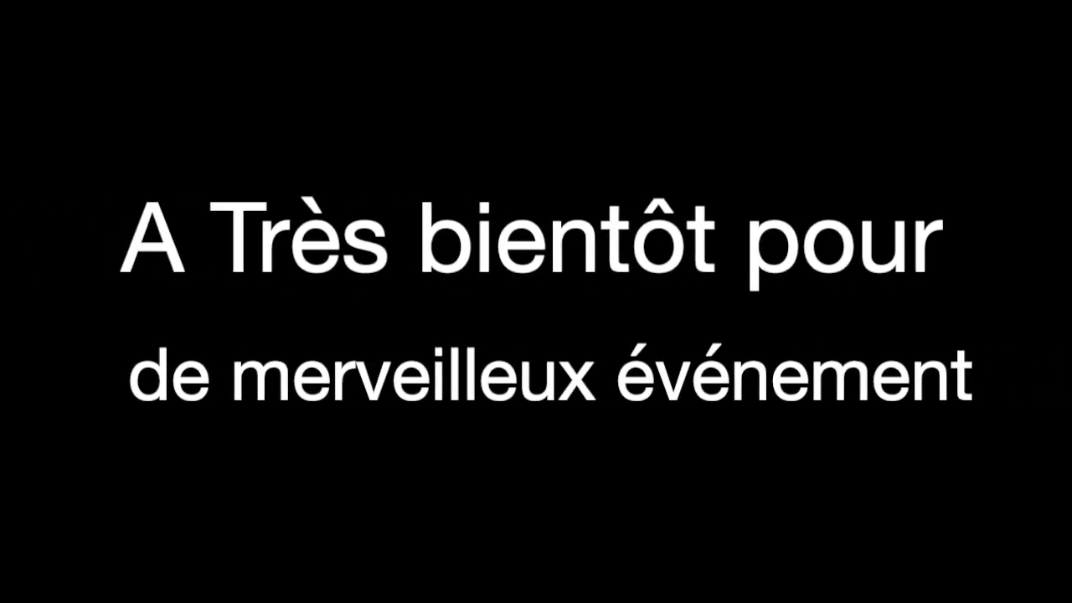